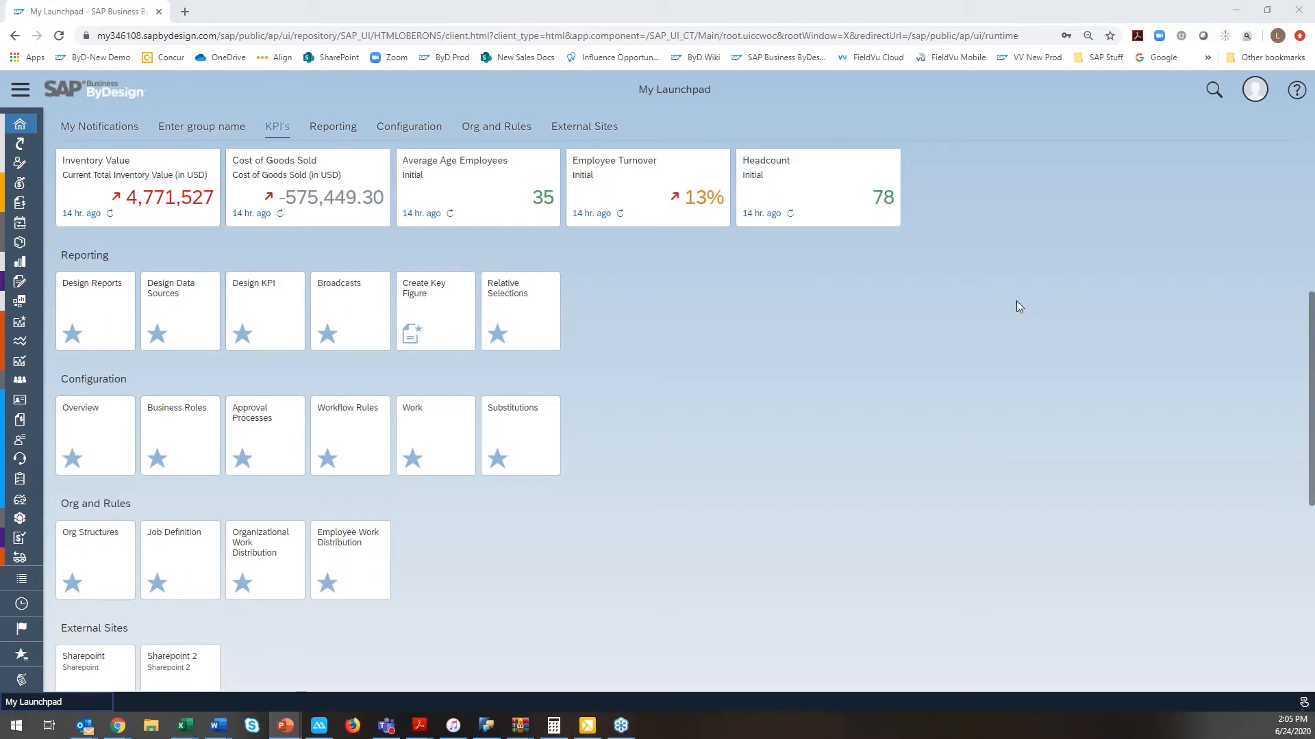
- Set the browser's page zoom to 100%
{"action": "left_click", "coordinate": [1298, 37]}
{"action": "left_click", "coordinate": [1258, 186]}
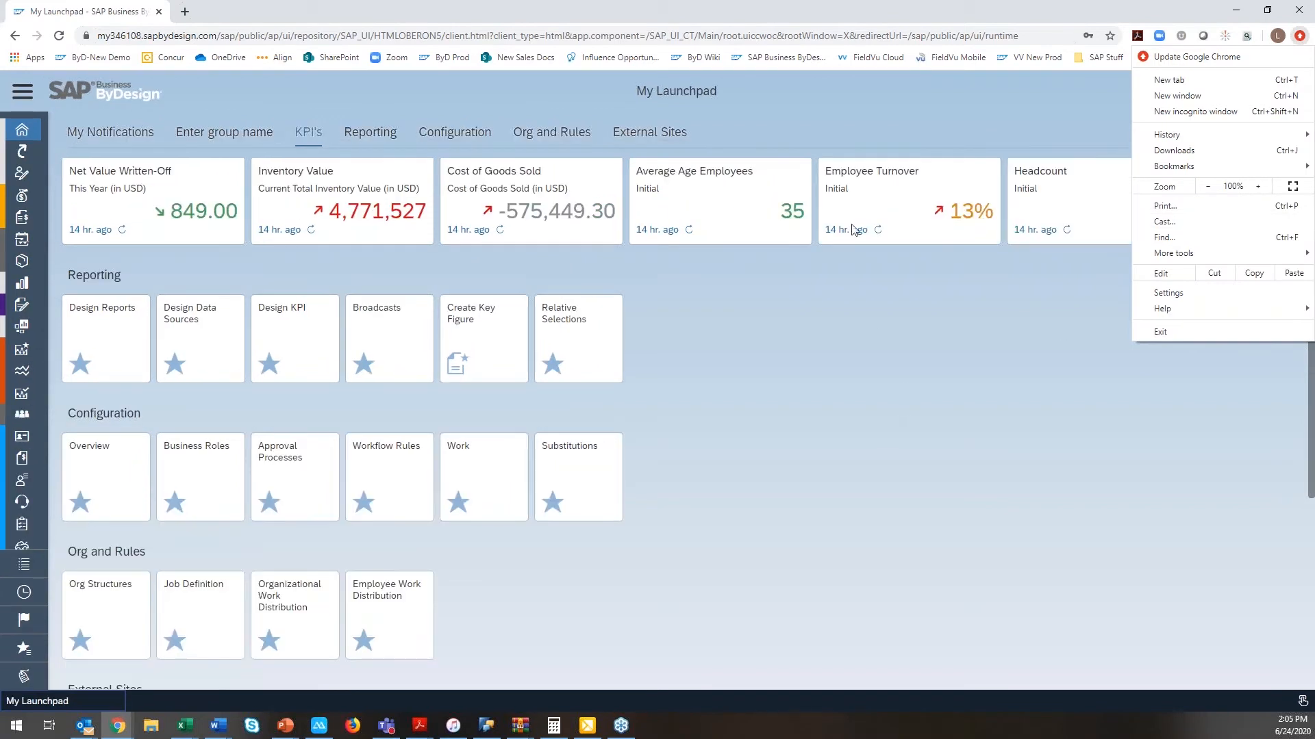
{"action": "left_click", "coordinate": [815, 121]}
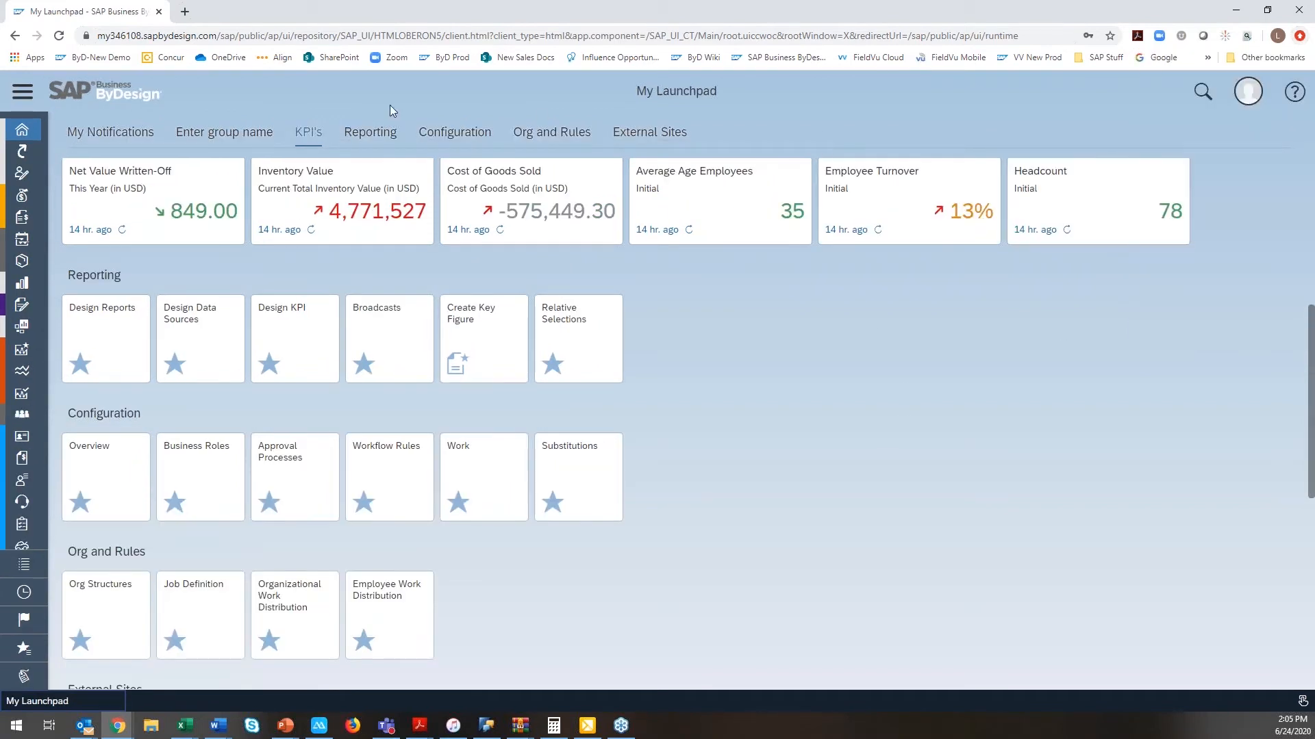
- Open the Workflow Rules view in Application and User Management to see the active rules
{"action": "left_click", "coordinate": [13, 93]}
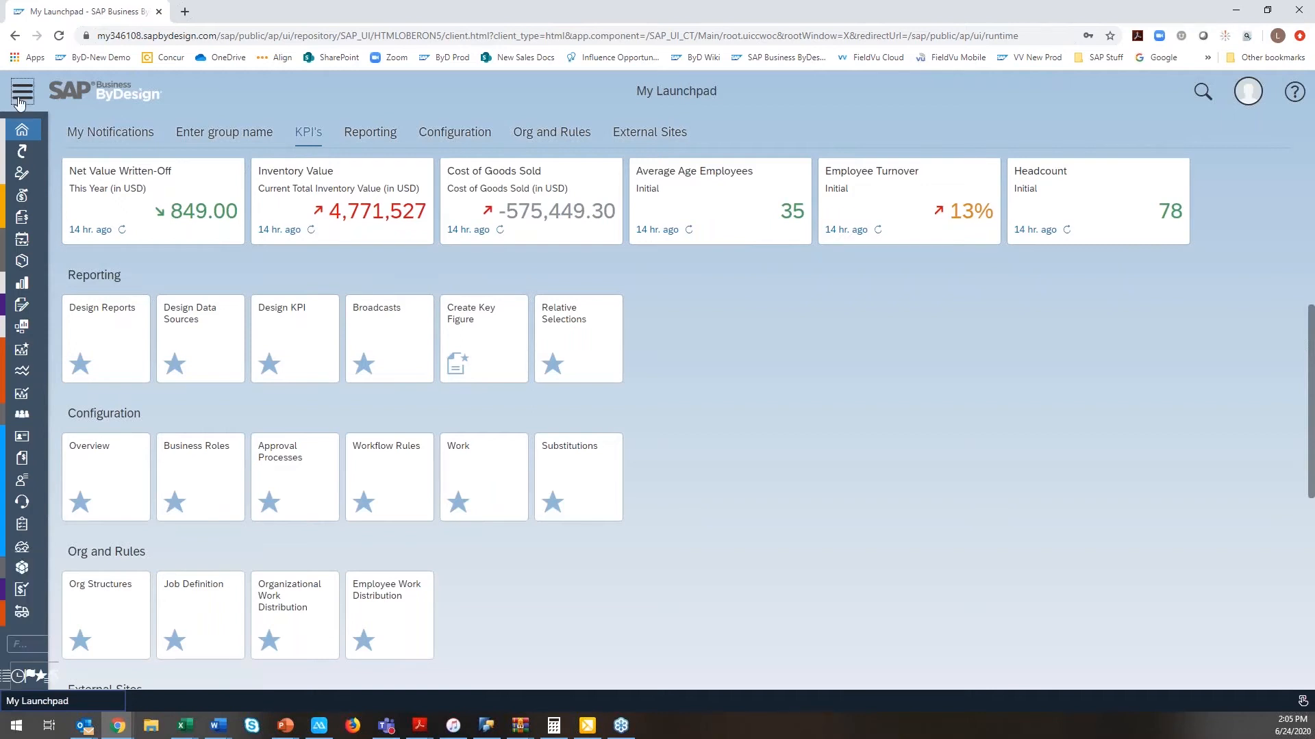
{"action": "mouse_move", "coordinate": [190, 174]}
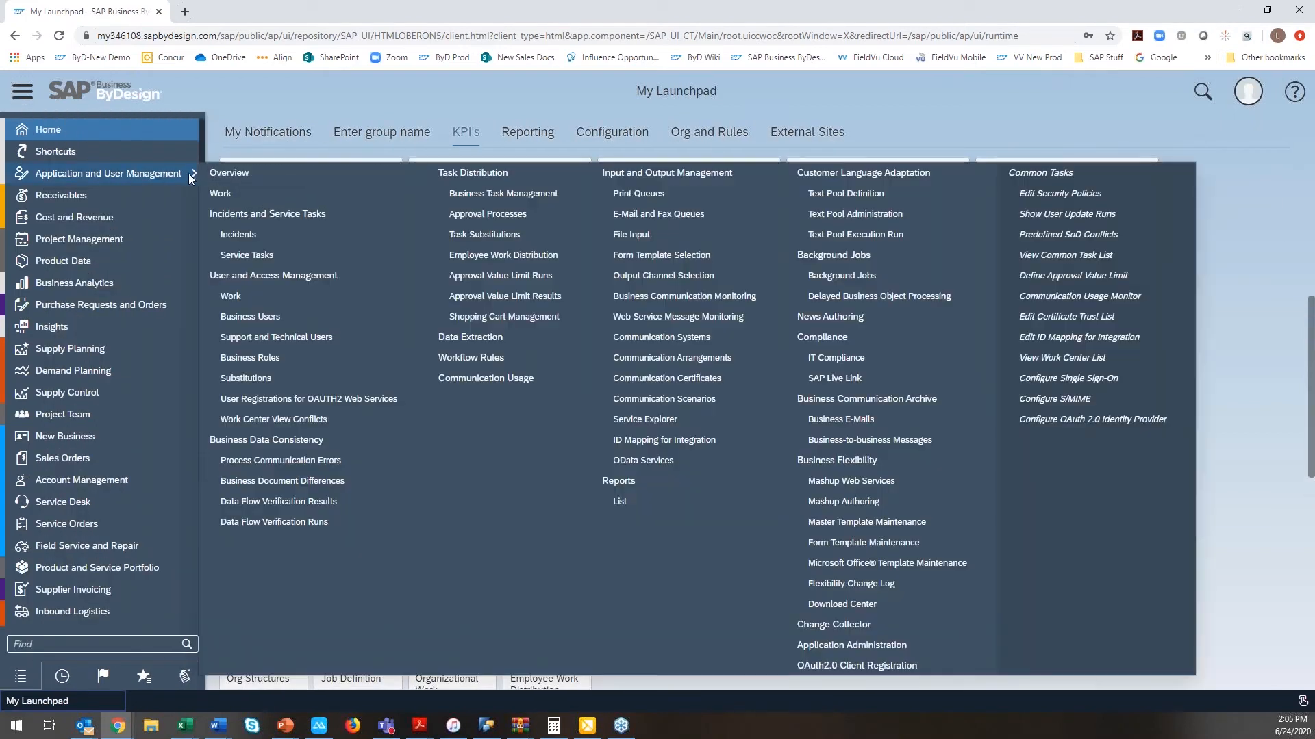
{"action": "left_click", "coordinate": [487, 358]}
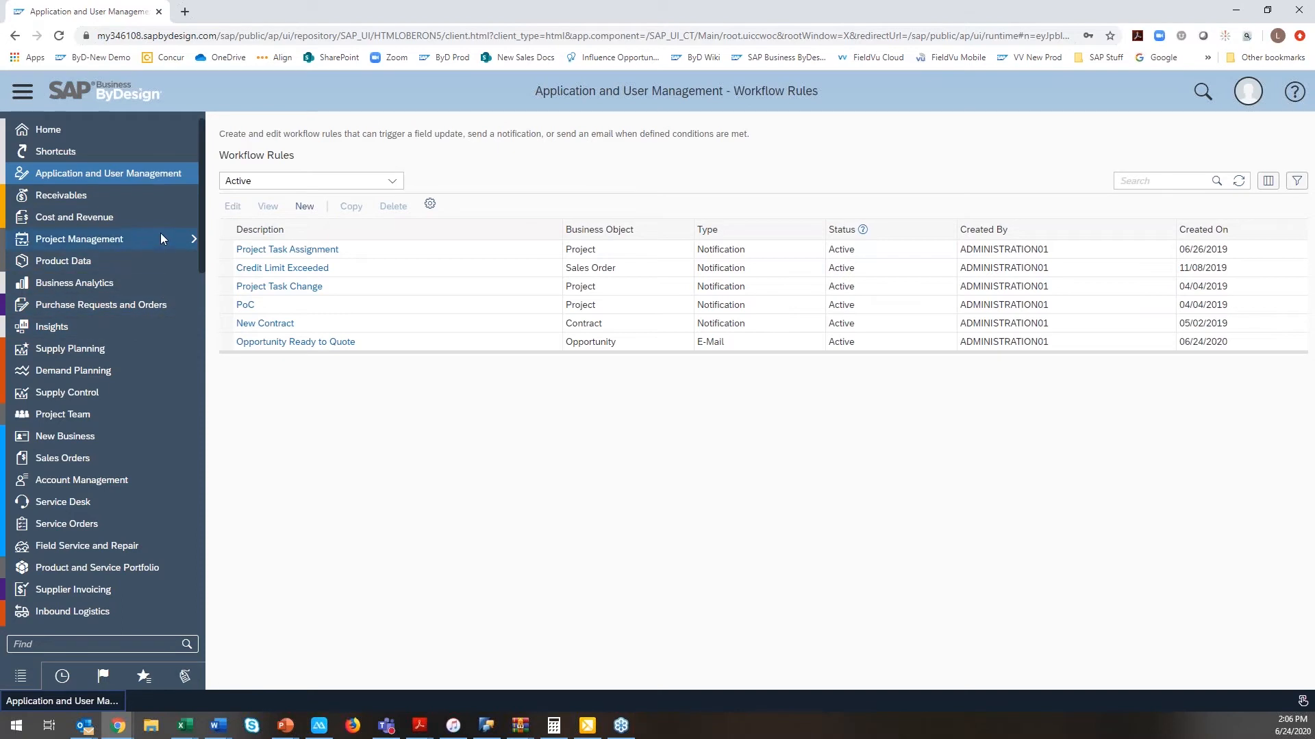
- Open the Great Tiger DC Lead opportunity from the New Business opportunity list and view its available sales phases
{"action": "mouse_move", "coordinate": [169, 444]}
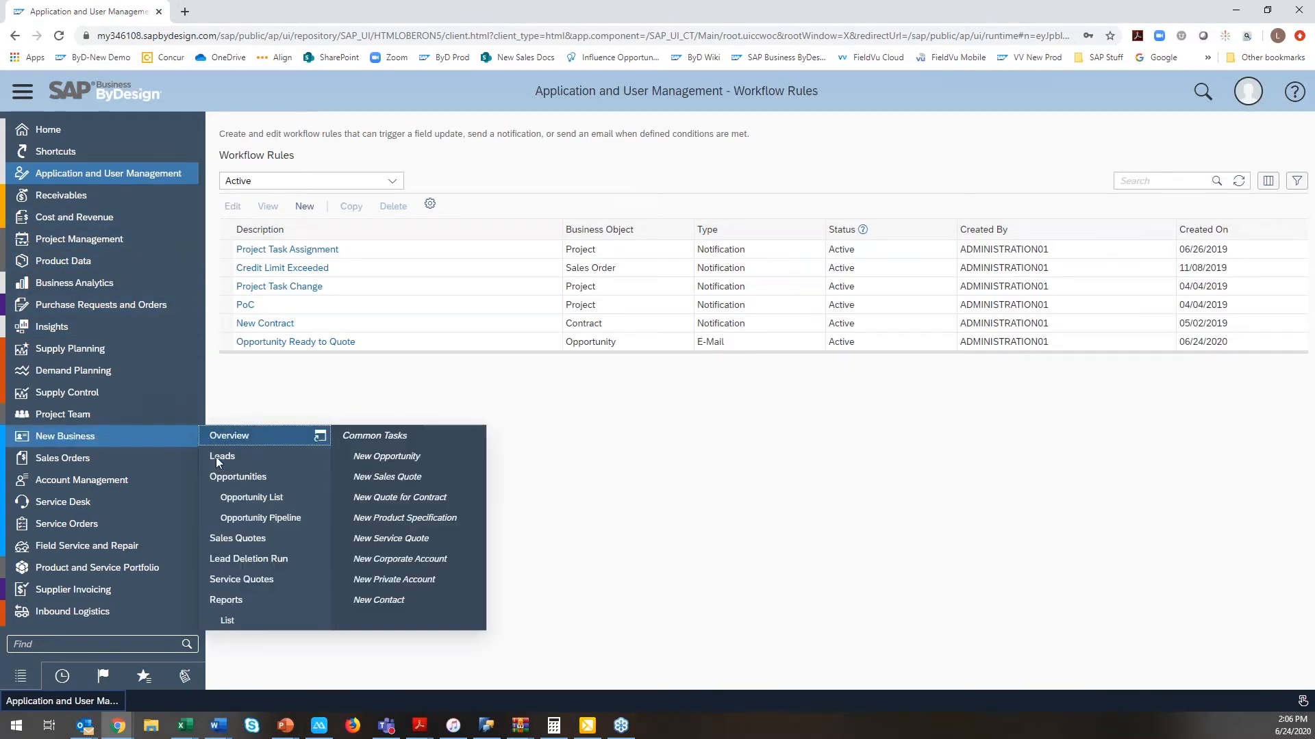
{"action": "left_click", "coordinate": [224, 500]}
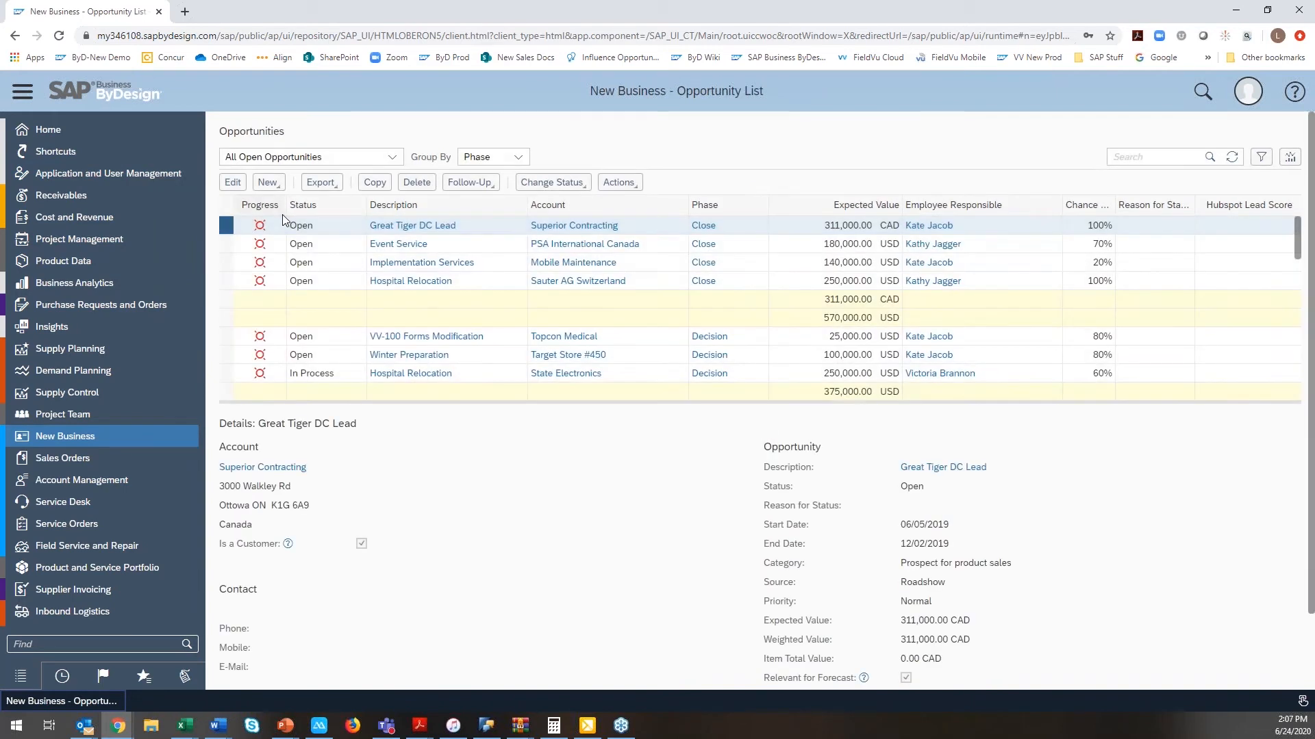
{"action": "left_click", "coordinate": [267, 182]}
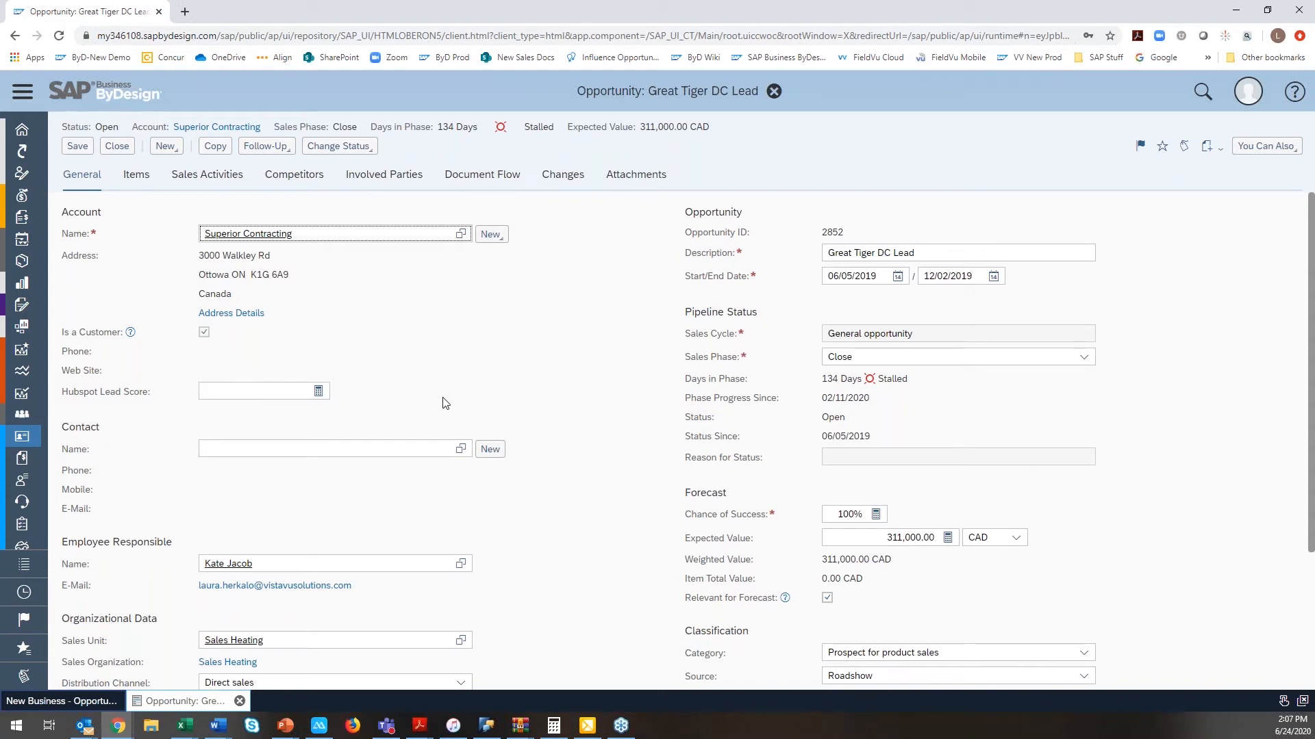
{"action": "left_click", "coordinate": [1084, 359]}
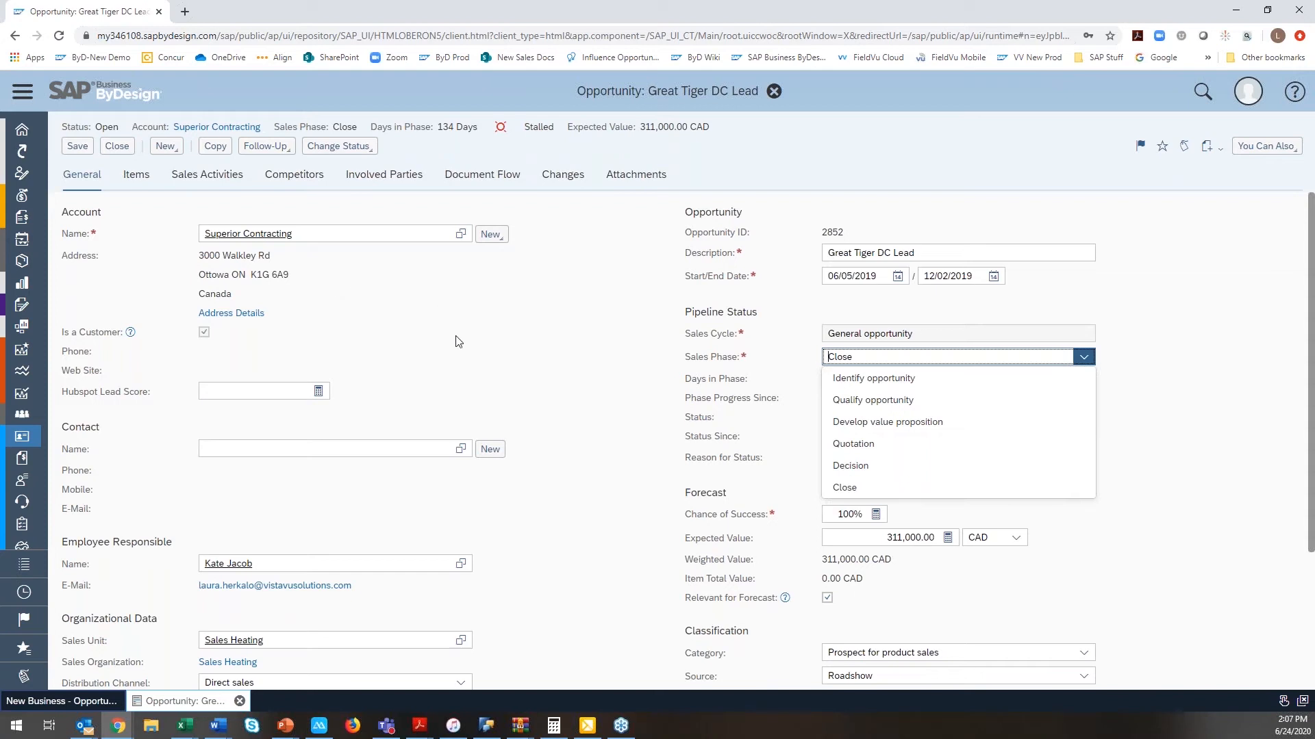
- Start a new rule in Workflow Rules with the description "Hubspot >50" and check the description's language versions
{"action": "left_click", "coordinate": [48, 702]}
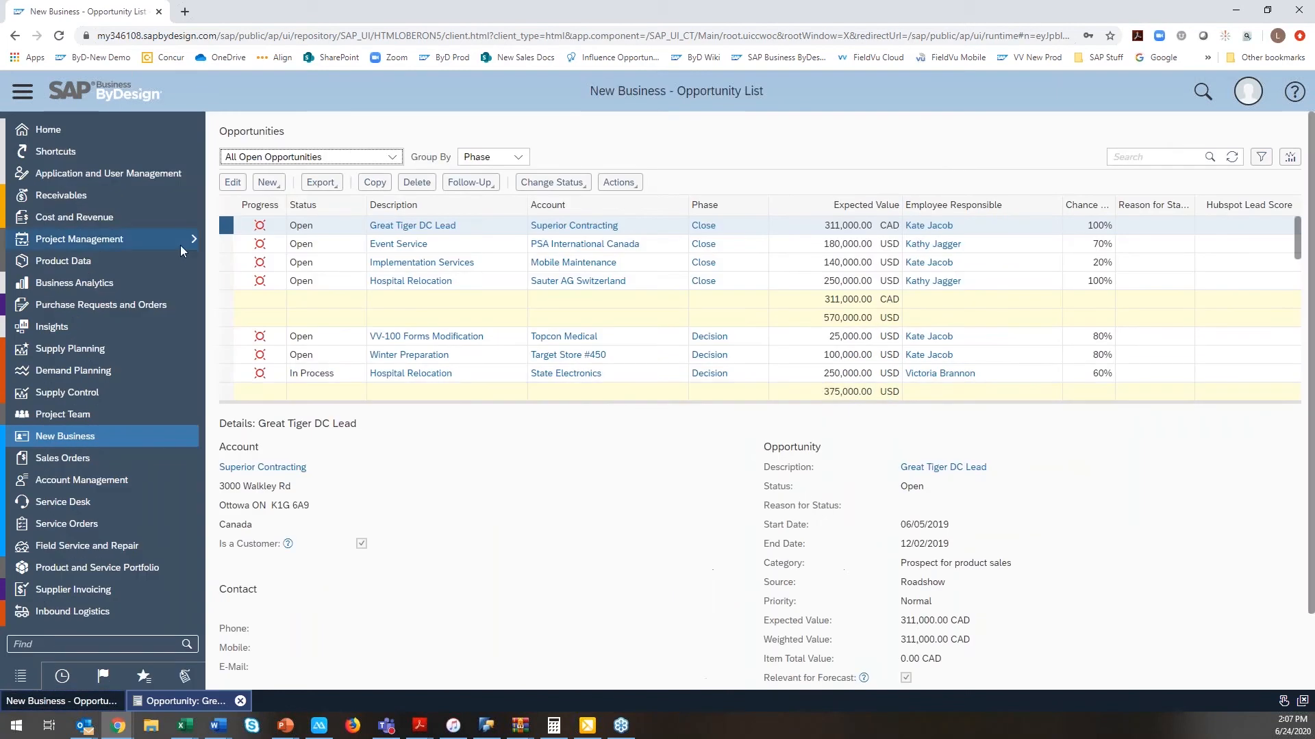
{"action": "mouse_move", "coordinate": [139, 180]}
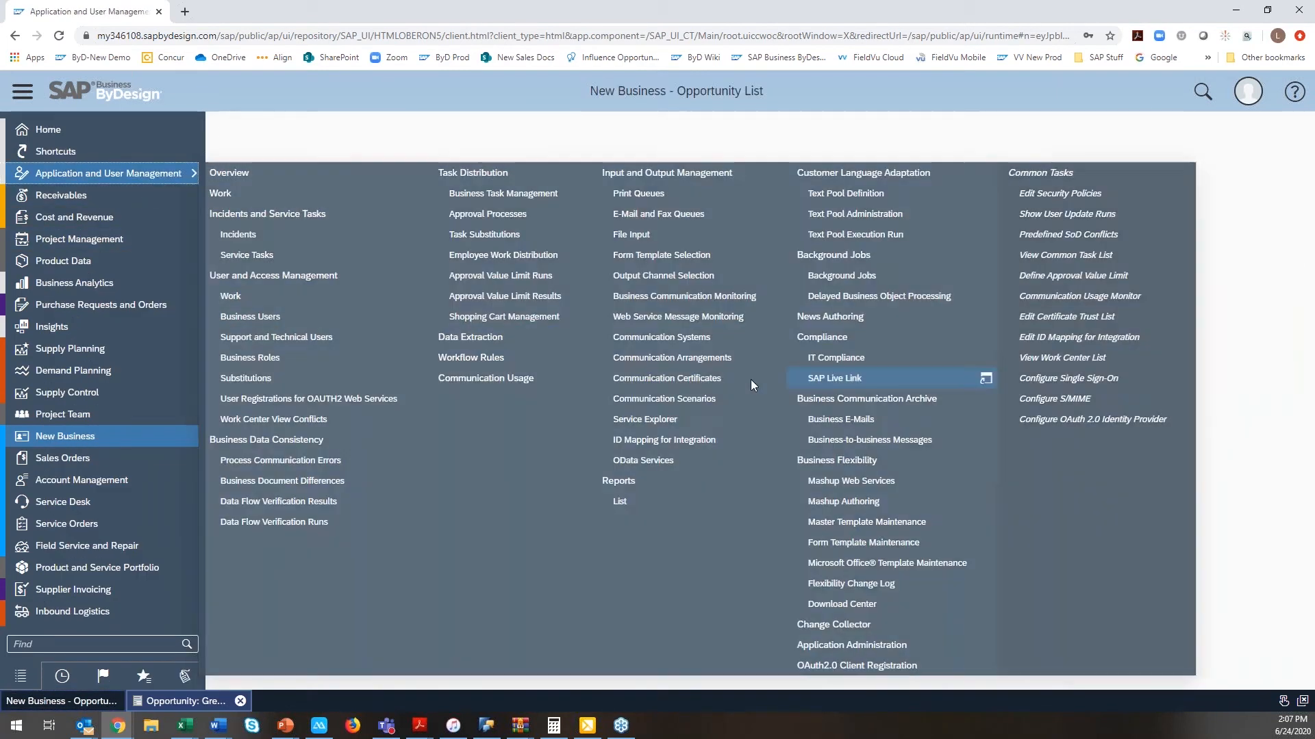
{"action": "left_click", "coordinate": [471, 358]}
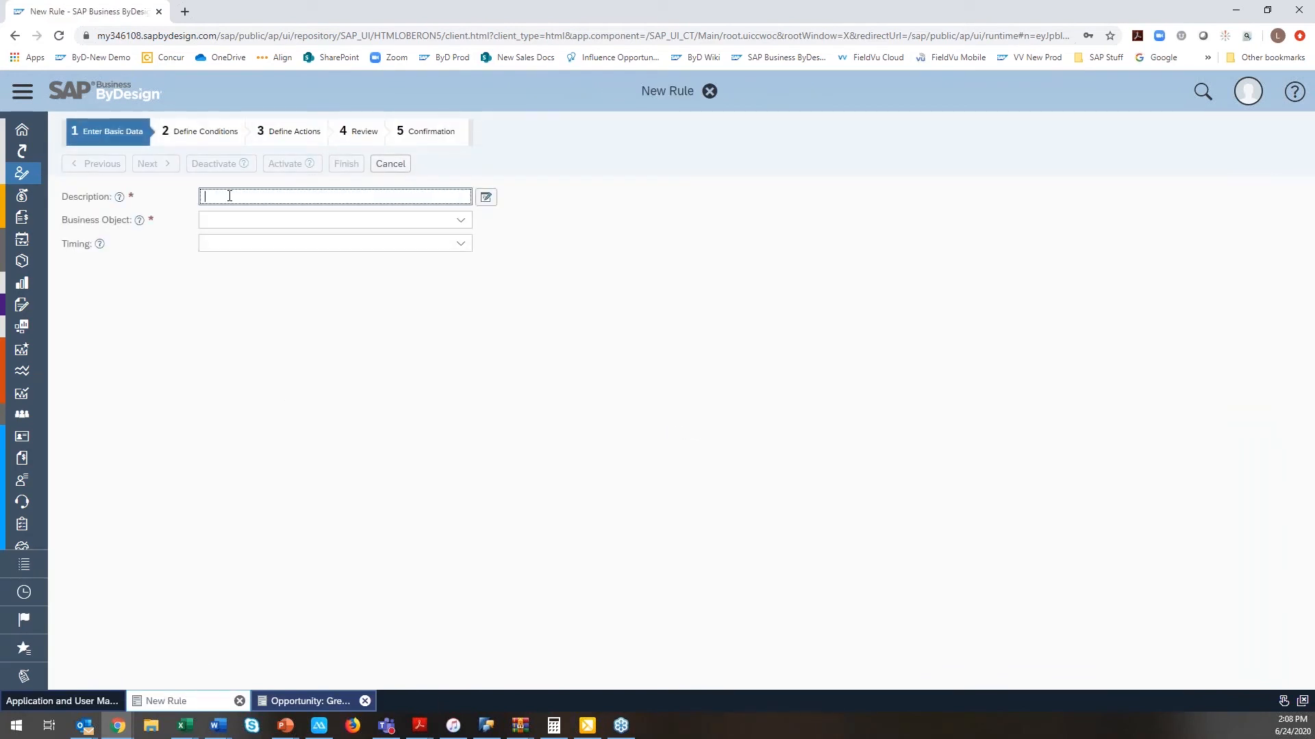
{"action": "type", "text": "Hubspot >50"}
{"action": "left_click", "coordinate": [487, 198]}
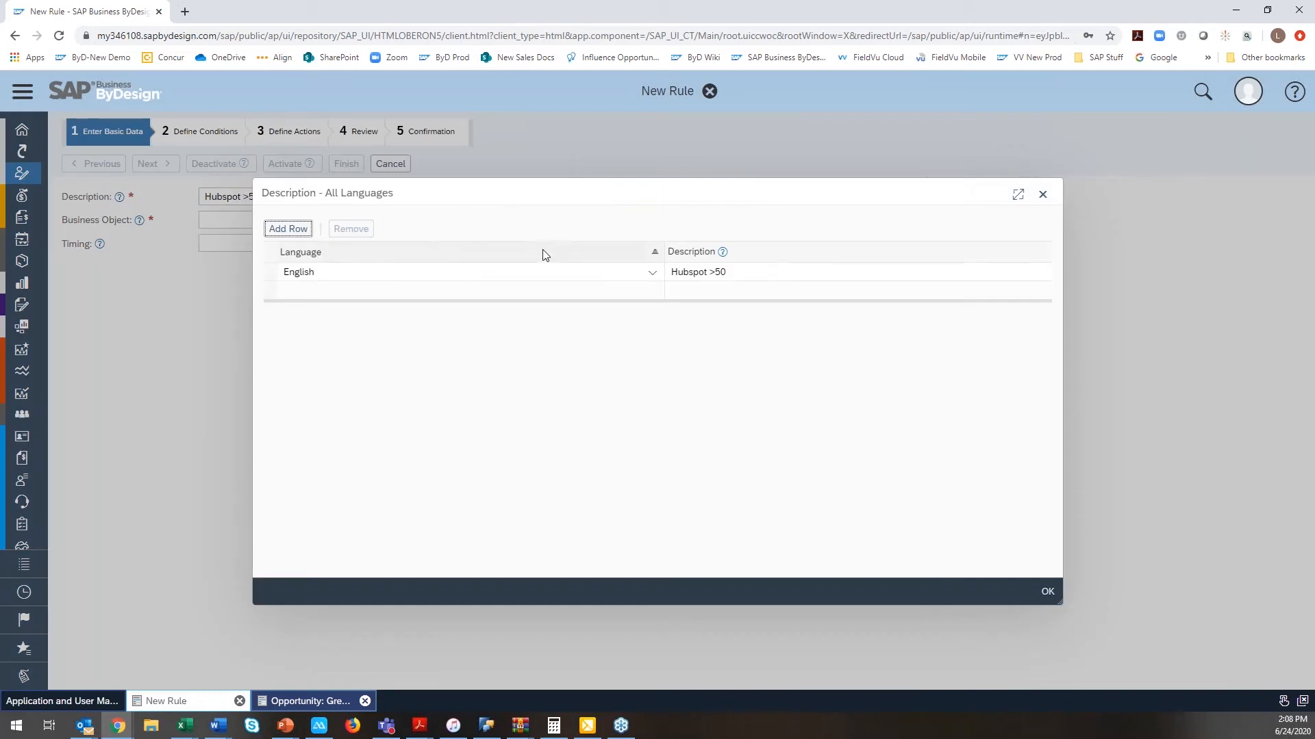
{"action": "left_click", "coordinate": [1042, 195]}
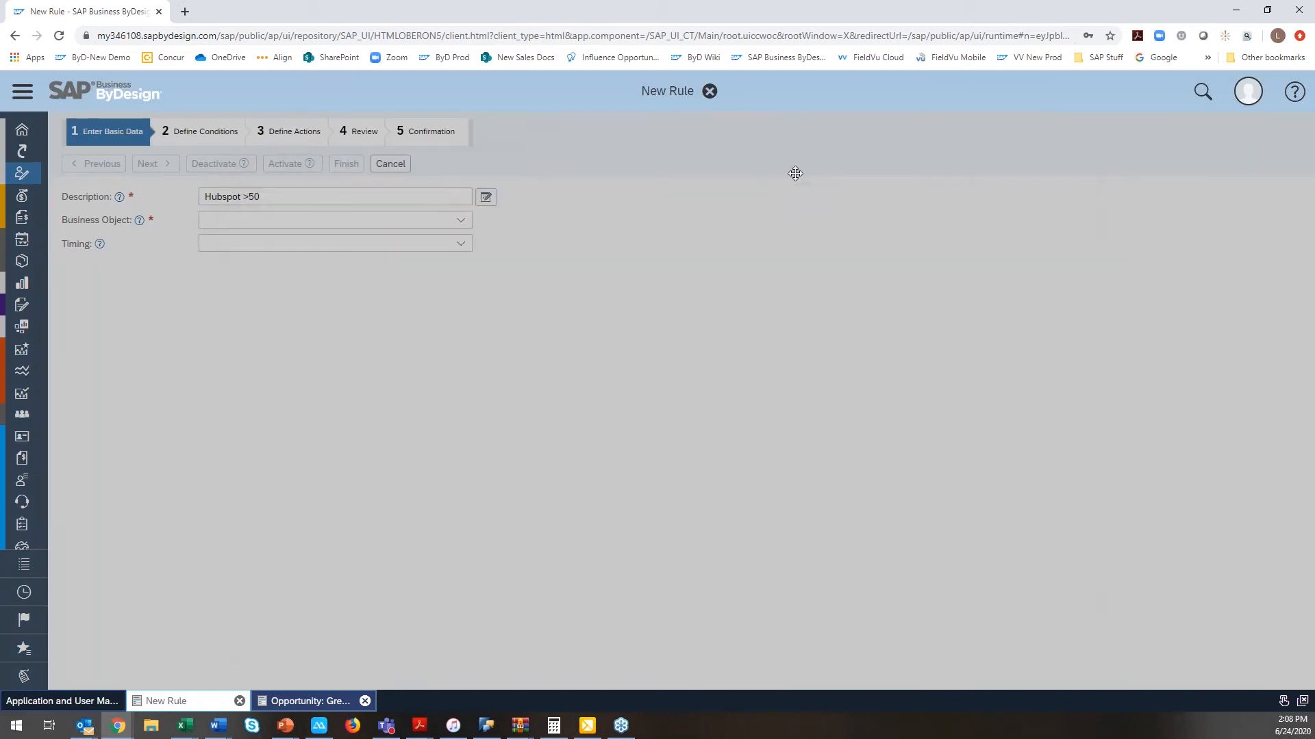
- Set the rule's business object to Opportunity and its timing to On Every Save, and proceed to defining conditions
{"action": "left_click", "coordinate": [459, 220]}
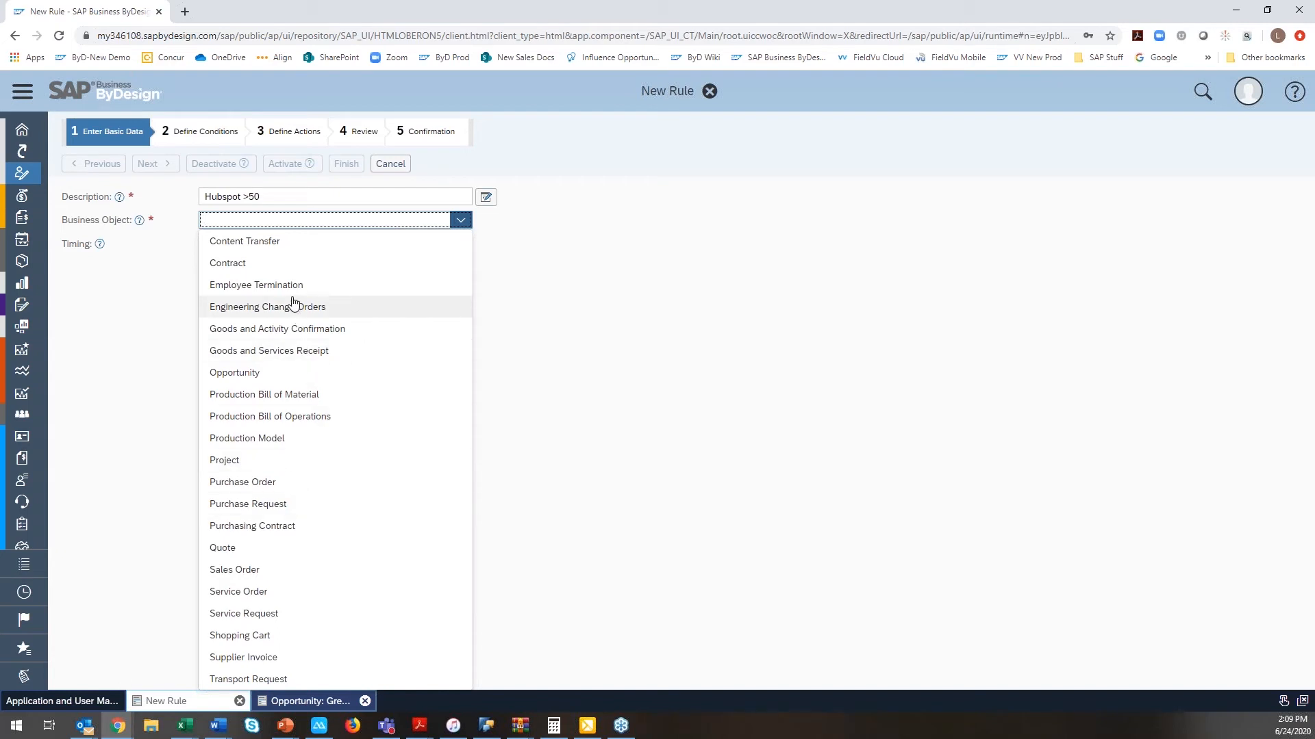
{"action": "left_click", "coordinate": [274, 379]}
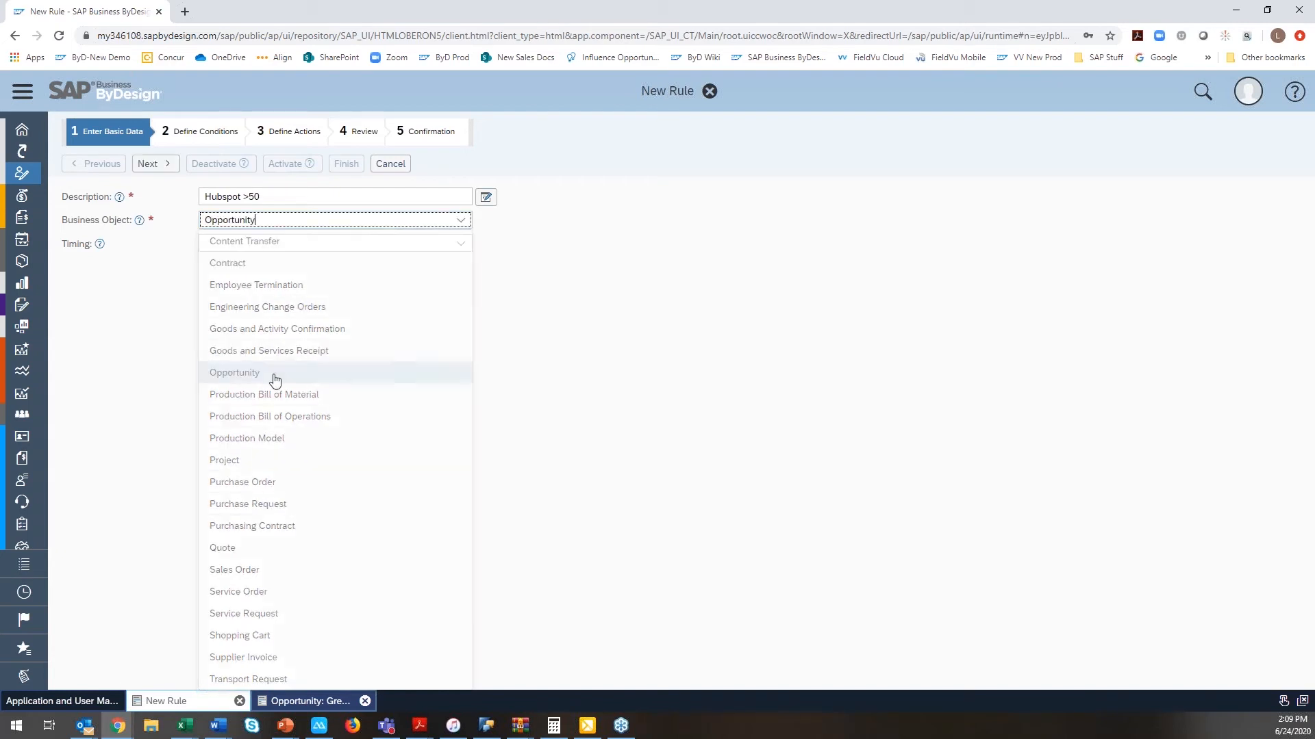
{"action": "left_click", "coordinate": [460, 245]}
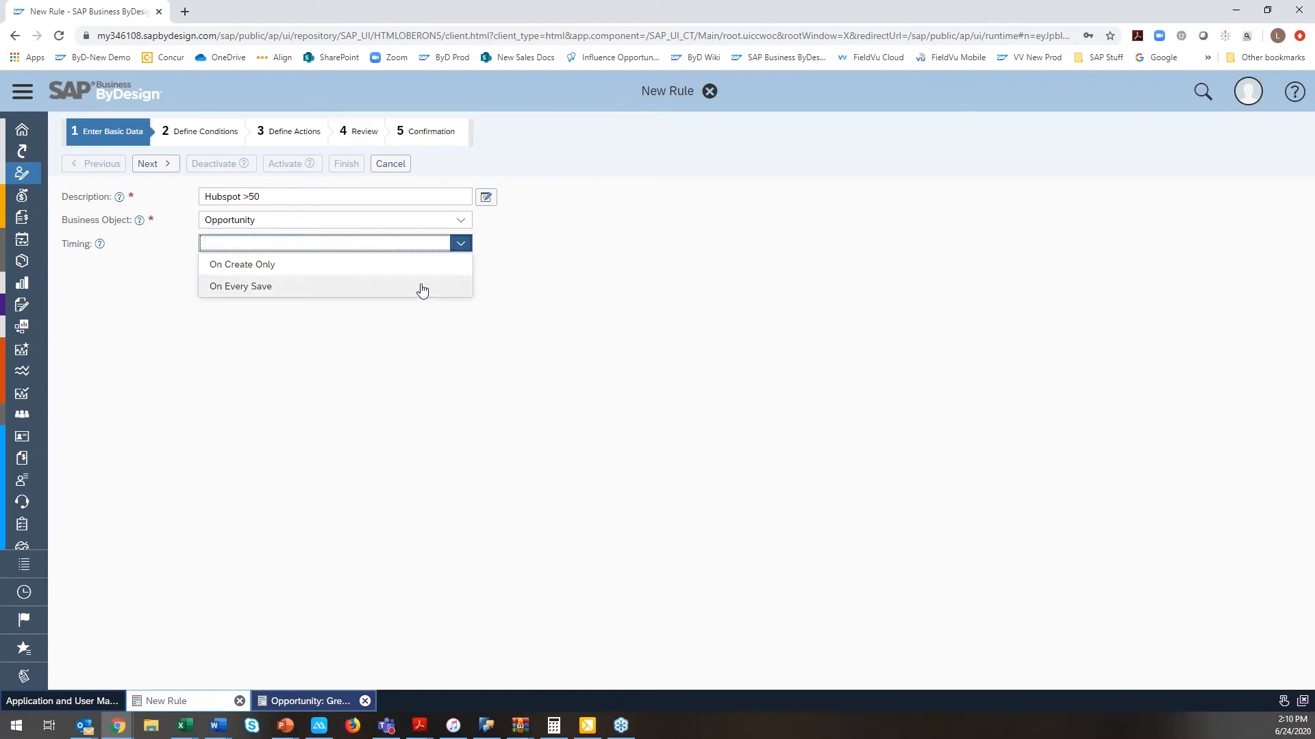
{"action": "left_click", "coordinate": [276, 291]}
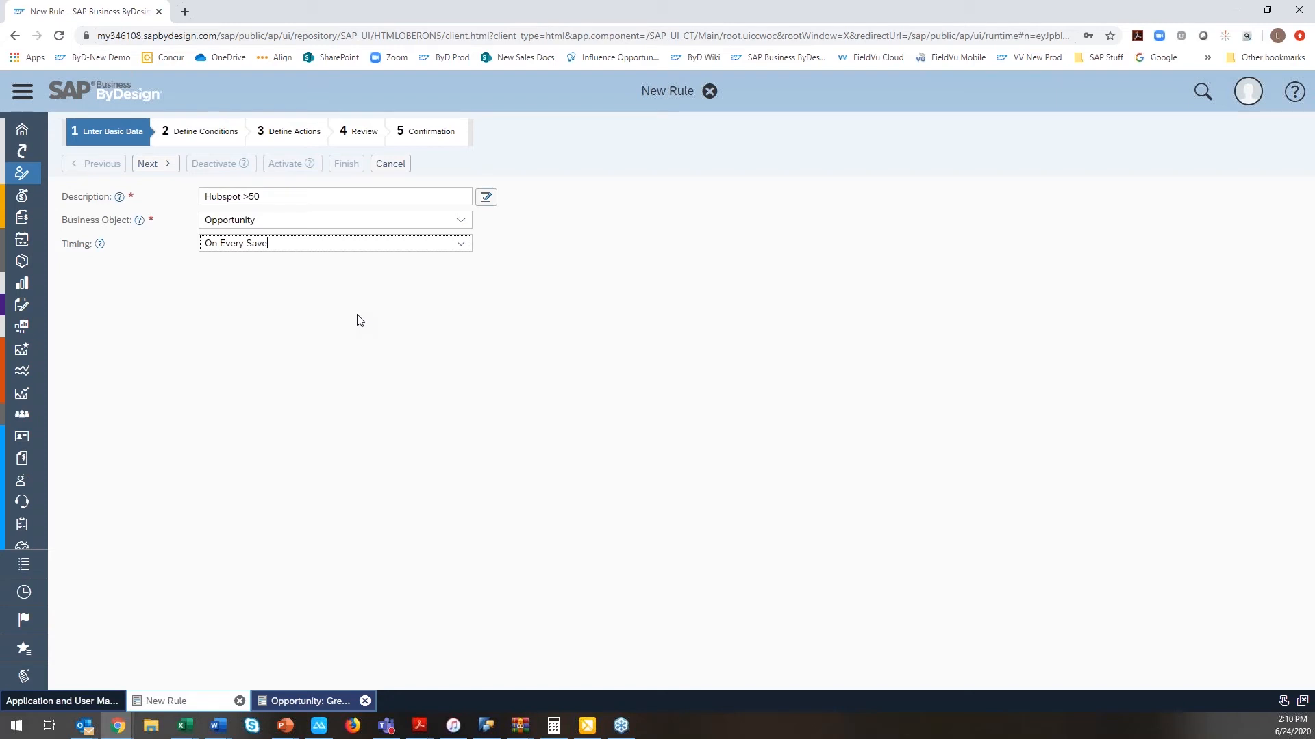
{"action": "left_click", "coordinate": [160, 174]}
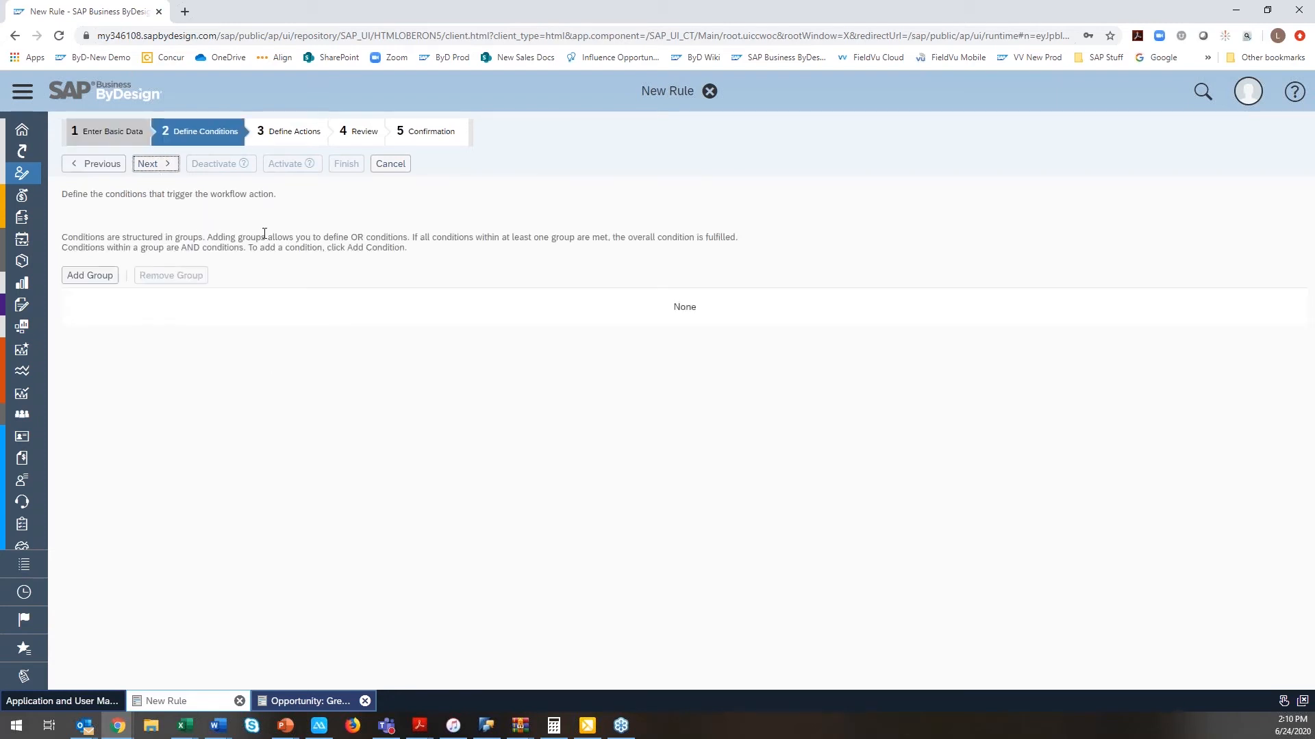
- Add a condition group requiring the Hubspot Lead Score to be greater than the value 50
{"action": "left_click", "coordinate": [91, 276]}
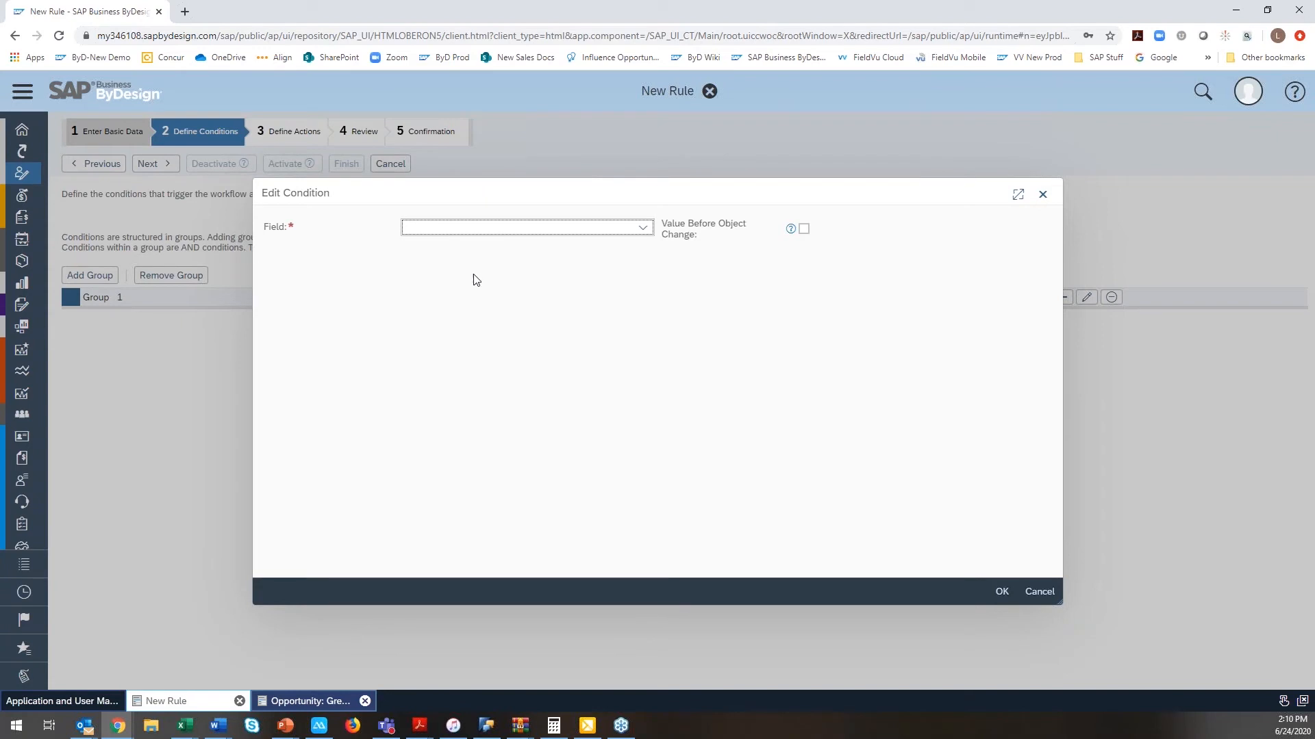
{"action": "left_click", "coordinate": [643, 228]}
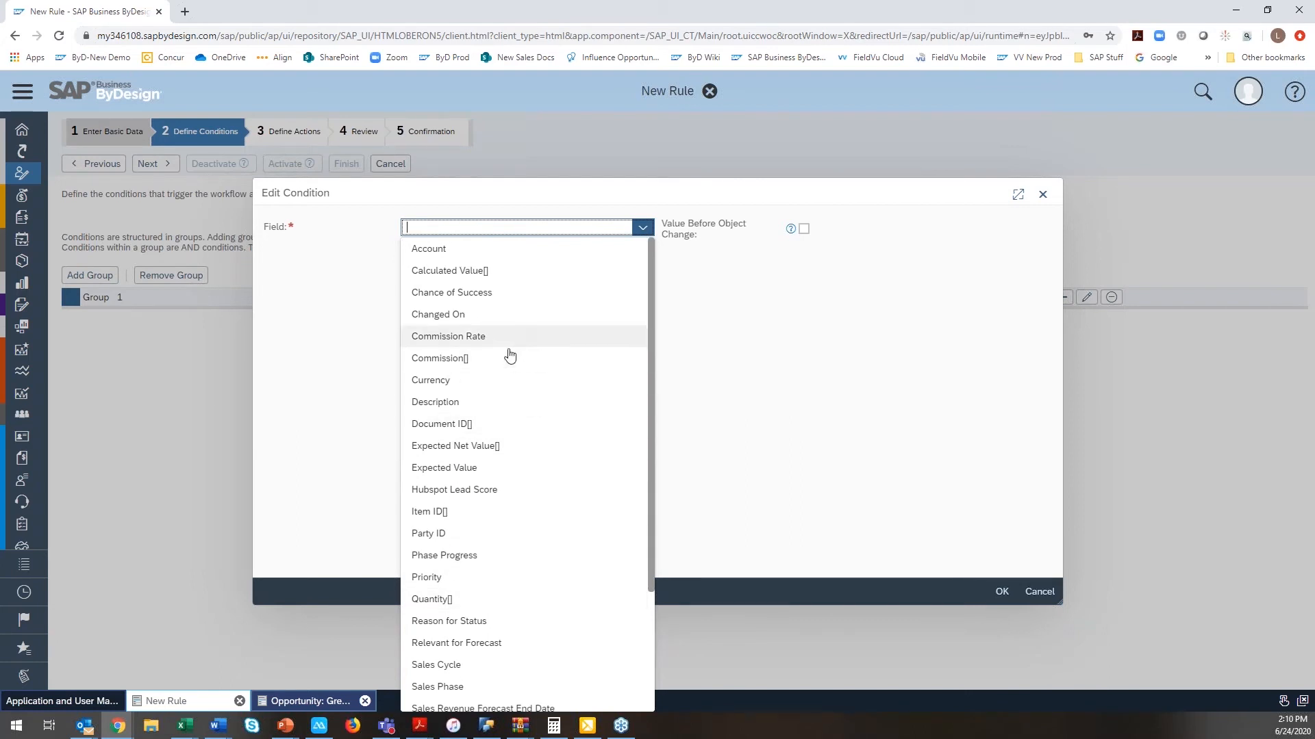
{"action": "left_click", "coordinate": [482, 498]}
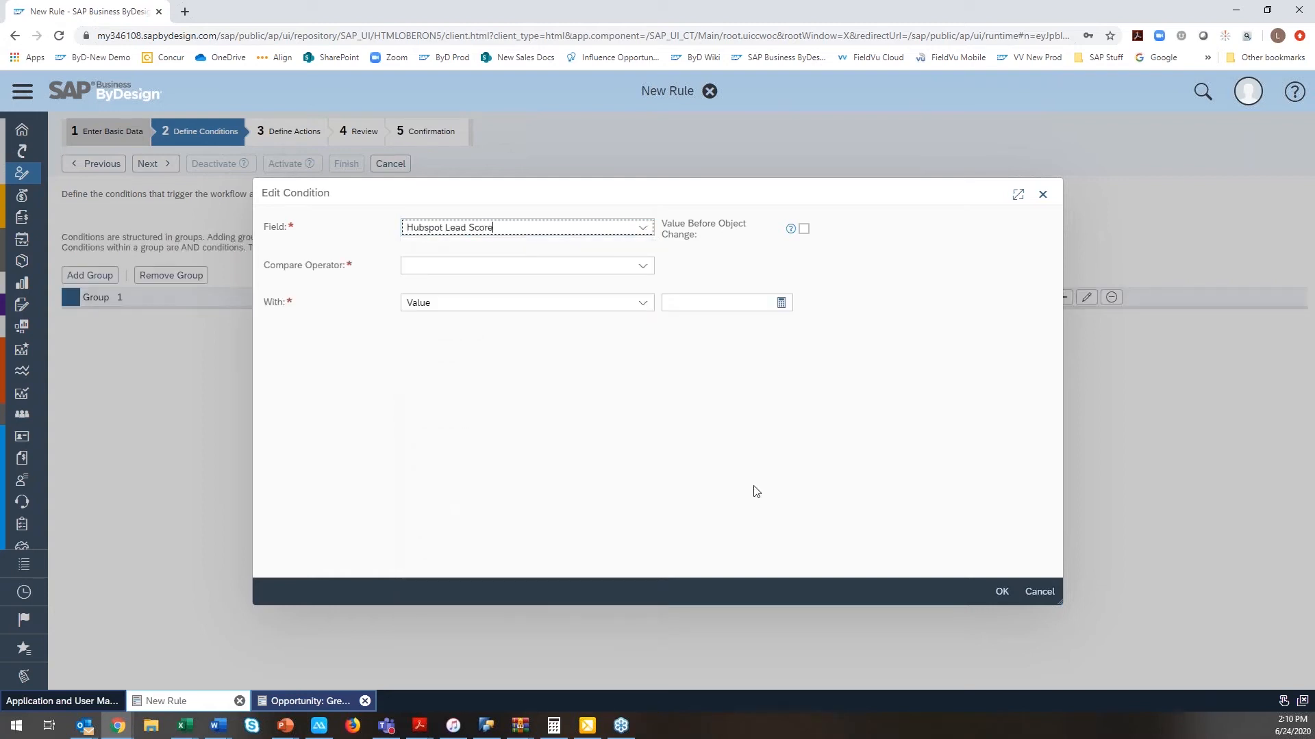
{"action": "left_click", "coordinate": [642, 266]}
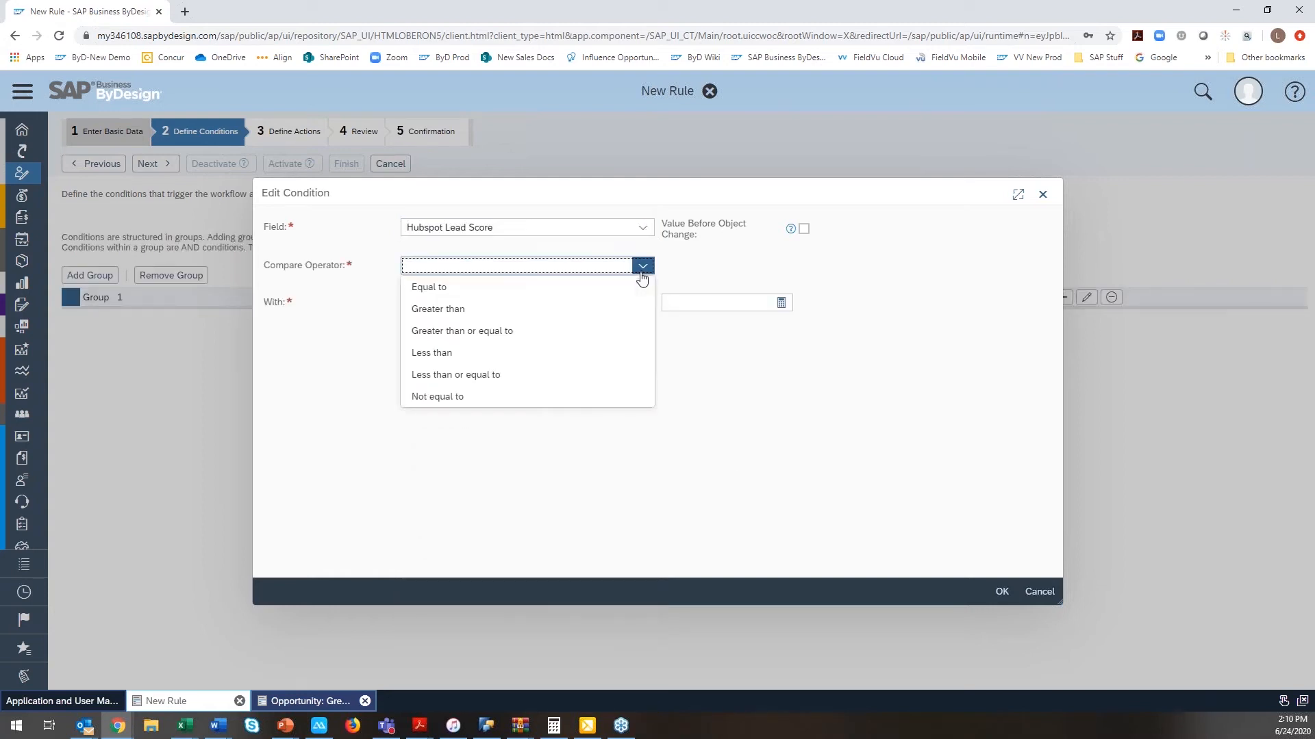
{"action": "left_click", "coordinate": [631, 309]}
{"action": "left_click", "coordinate": [695, 306]}
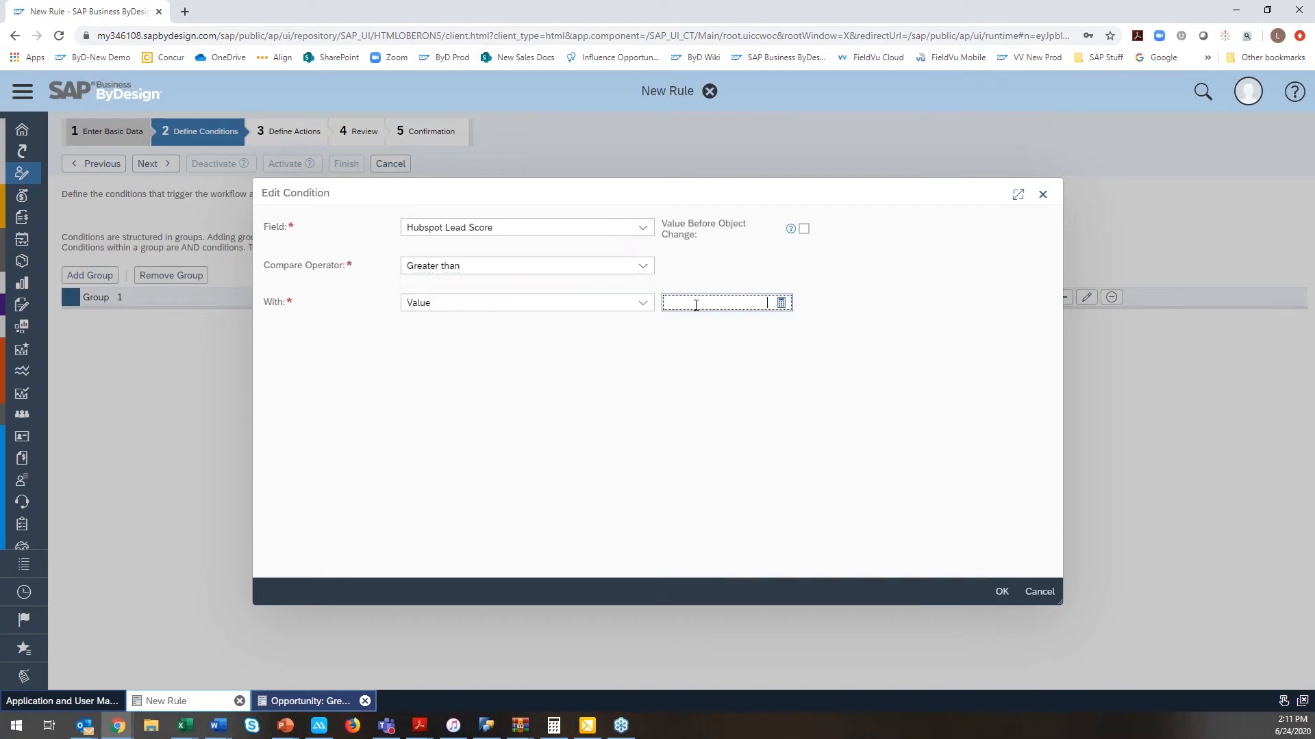
{"action": "type", "text": "50"}
{"action": "left_click", "coordinate": [1001, 591]}
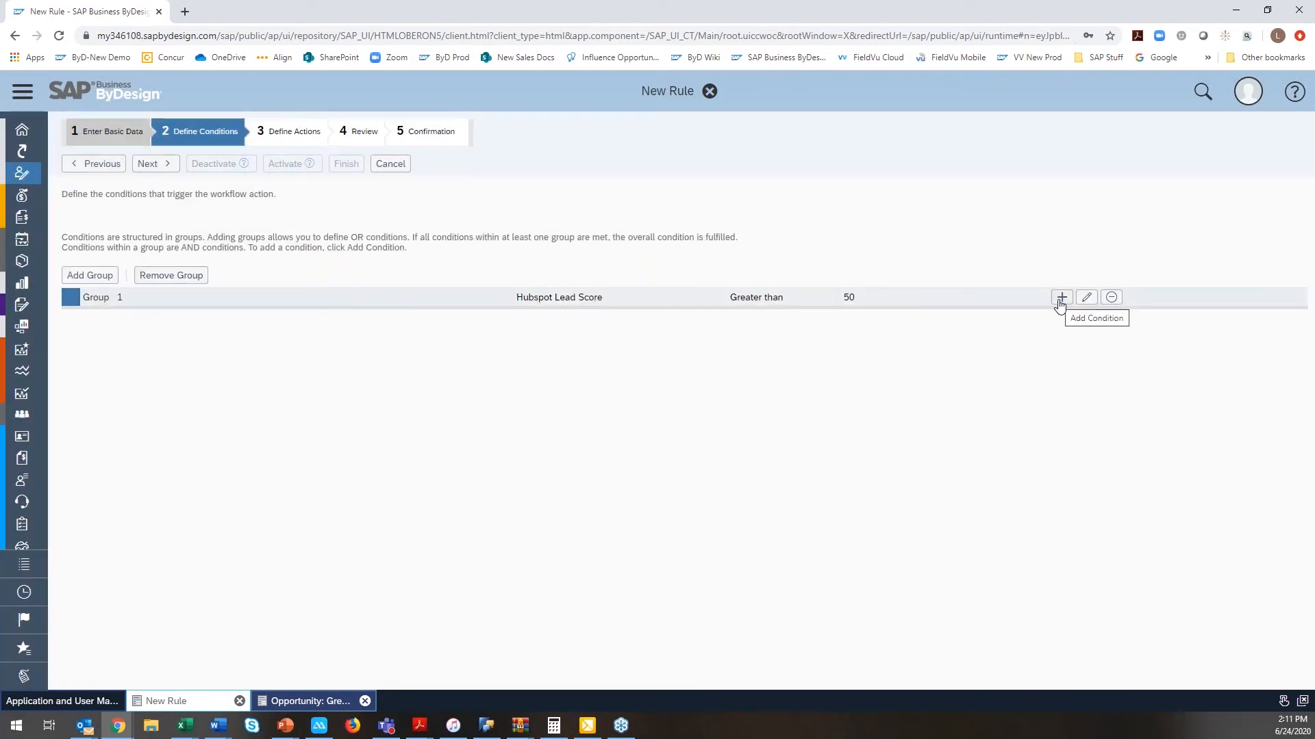
- Add a second condition to group 1 requiring the Sales Phase to be equal to Identify opportunity
{"action": "left_click", "coordinate": [1060, 298]}
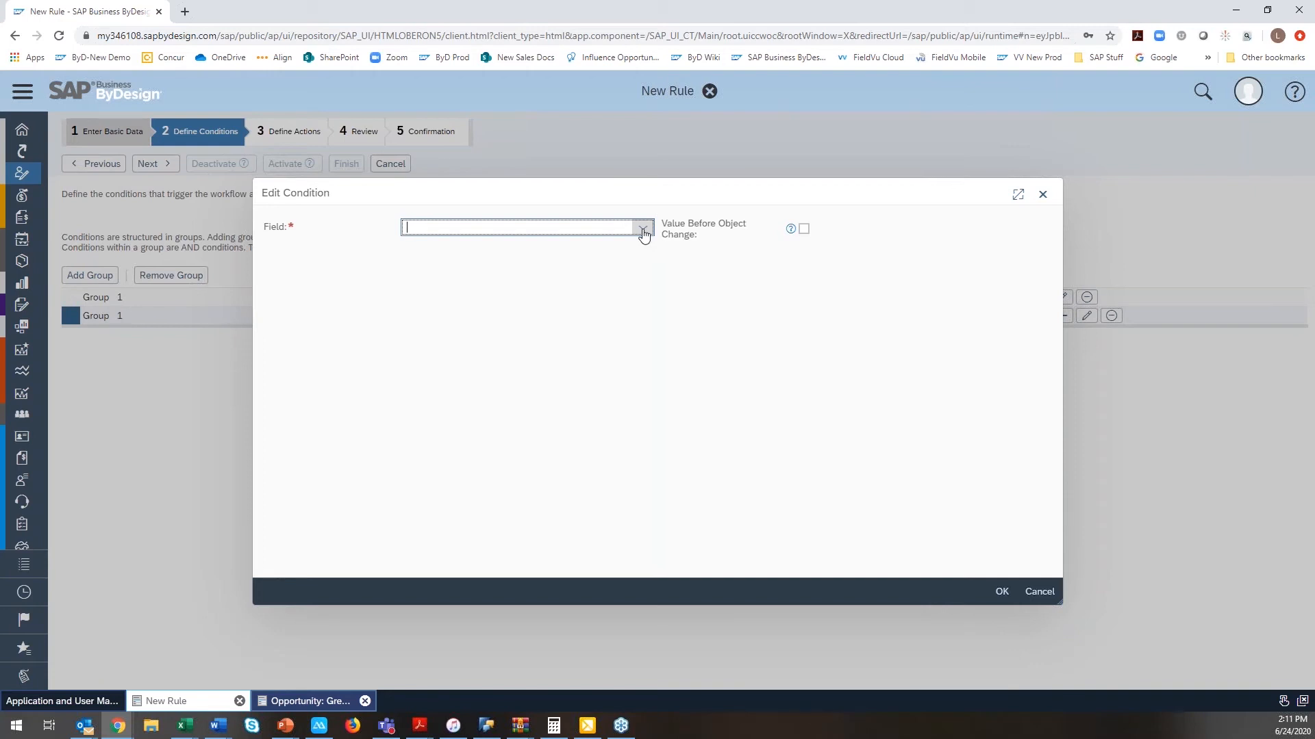
{"action": "left_click", "coordinate": [644, 230]}
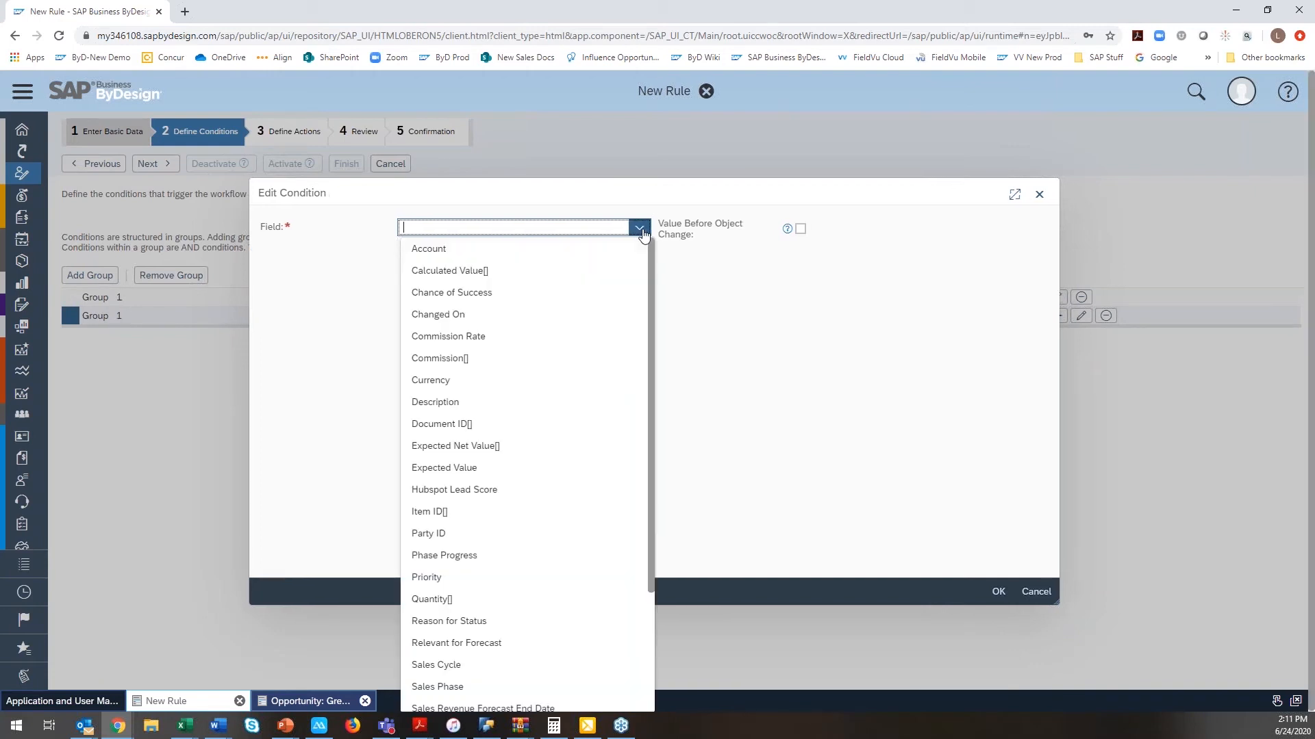
{"action": "scroll", "coordinate": [651, 295], "scroll_direction": "down", "scroll_amount": 1}
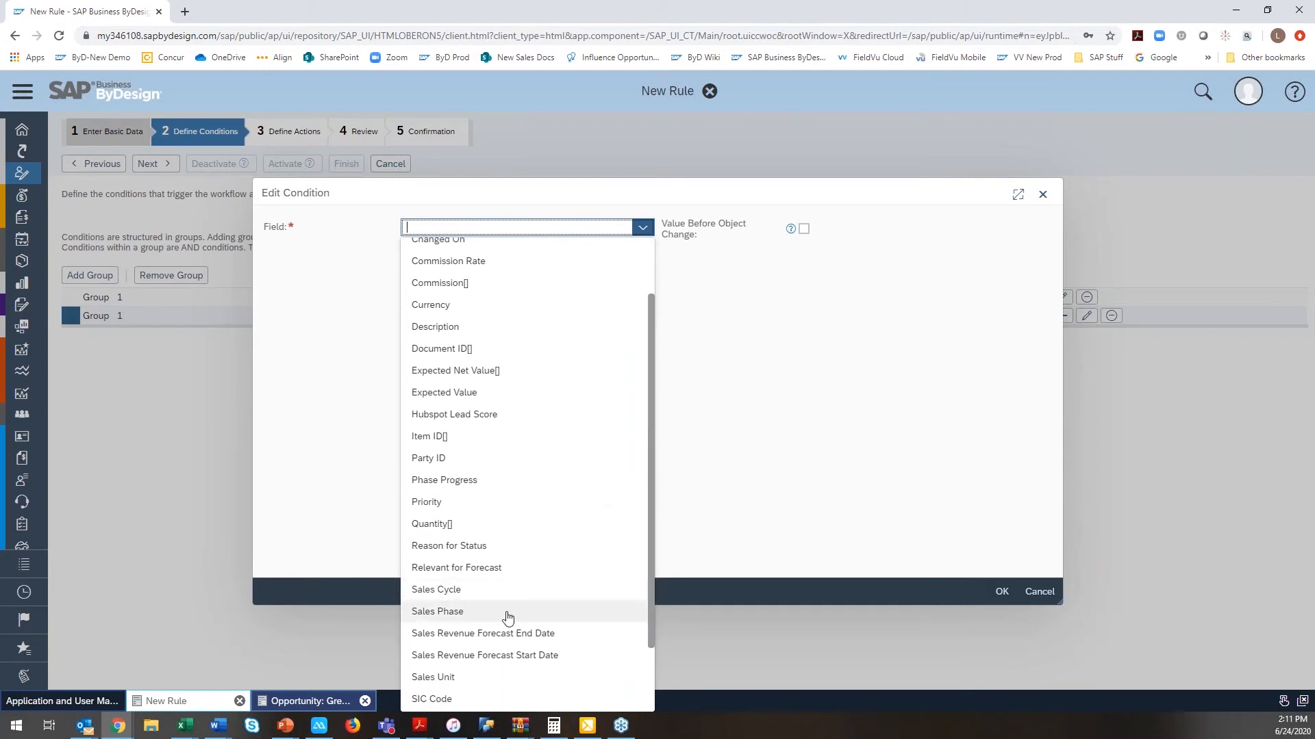
{"action": "left_click", "coordinate": [431, 613]}
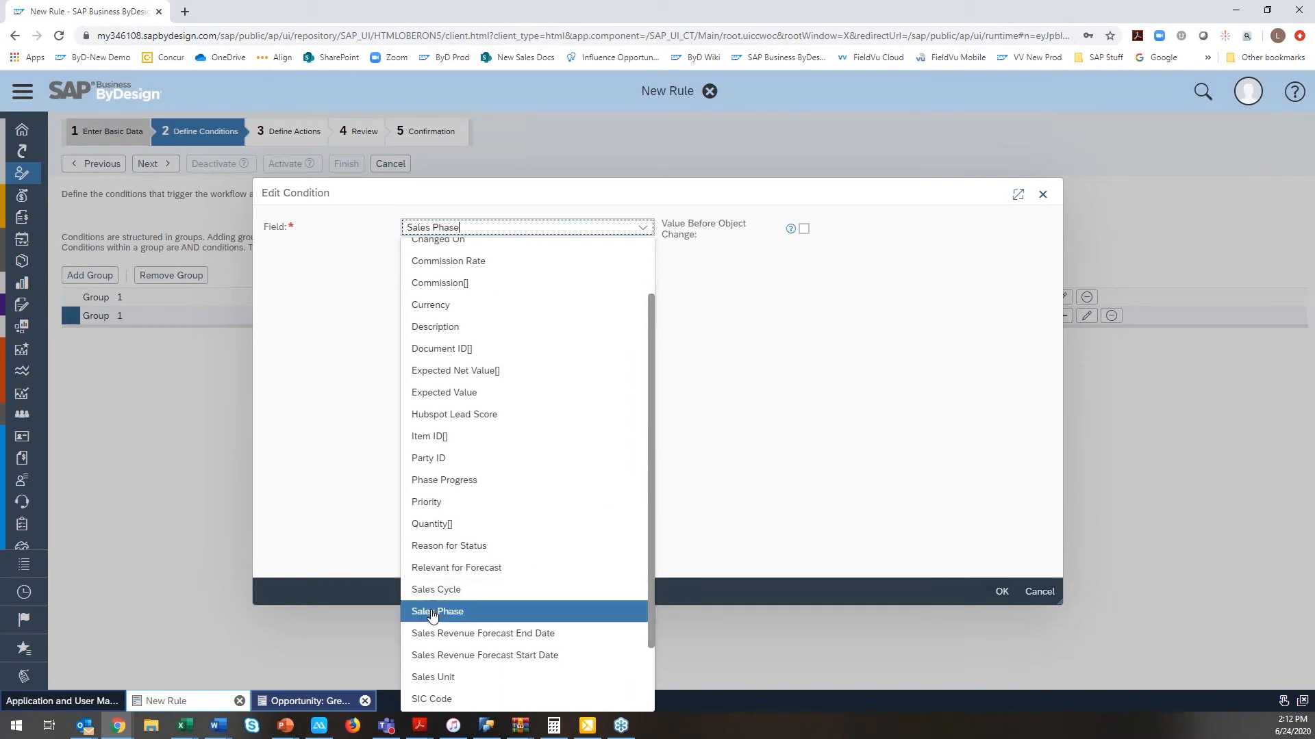
{"action": "left_click", "coordinate": [791, 234]}
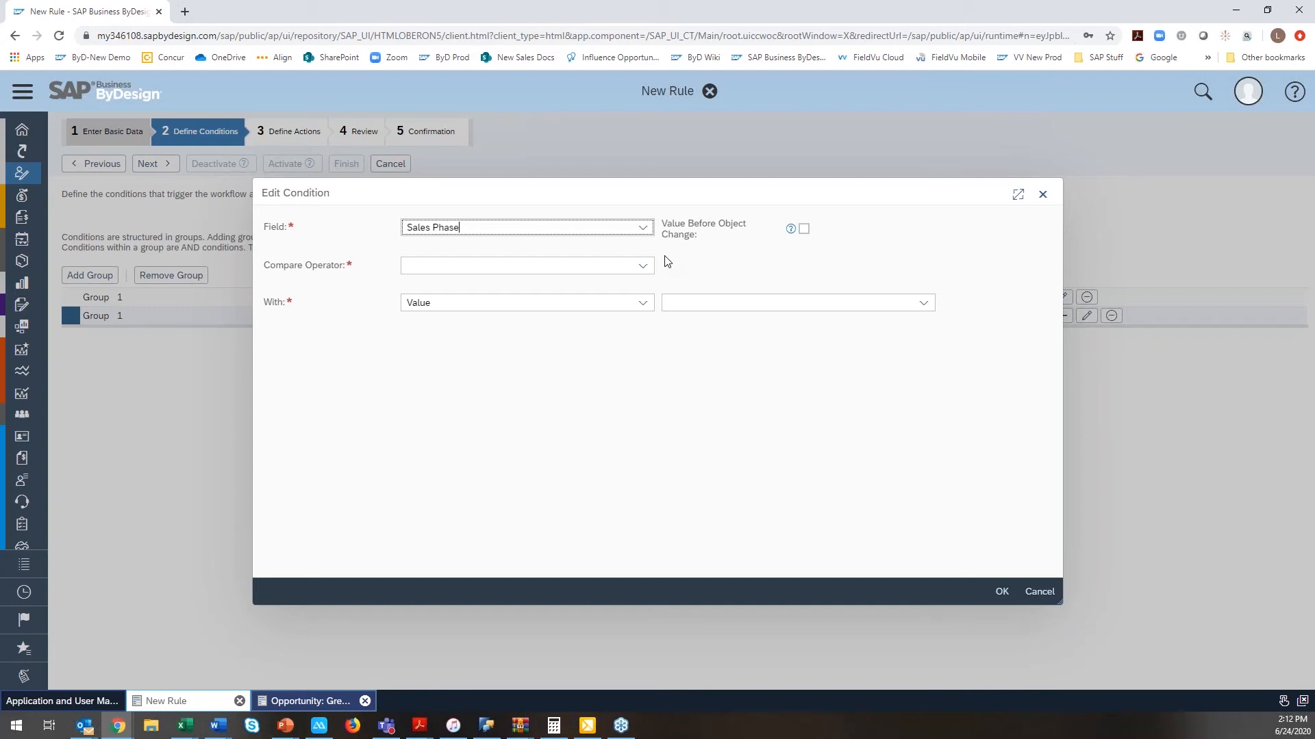
{"action": "left_click", "coordinate": [647, 271]}
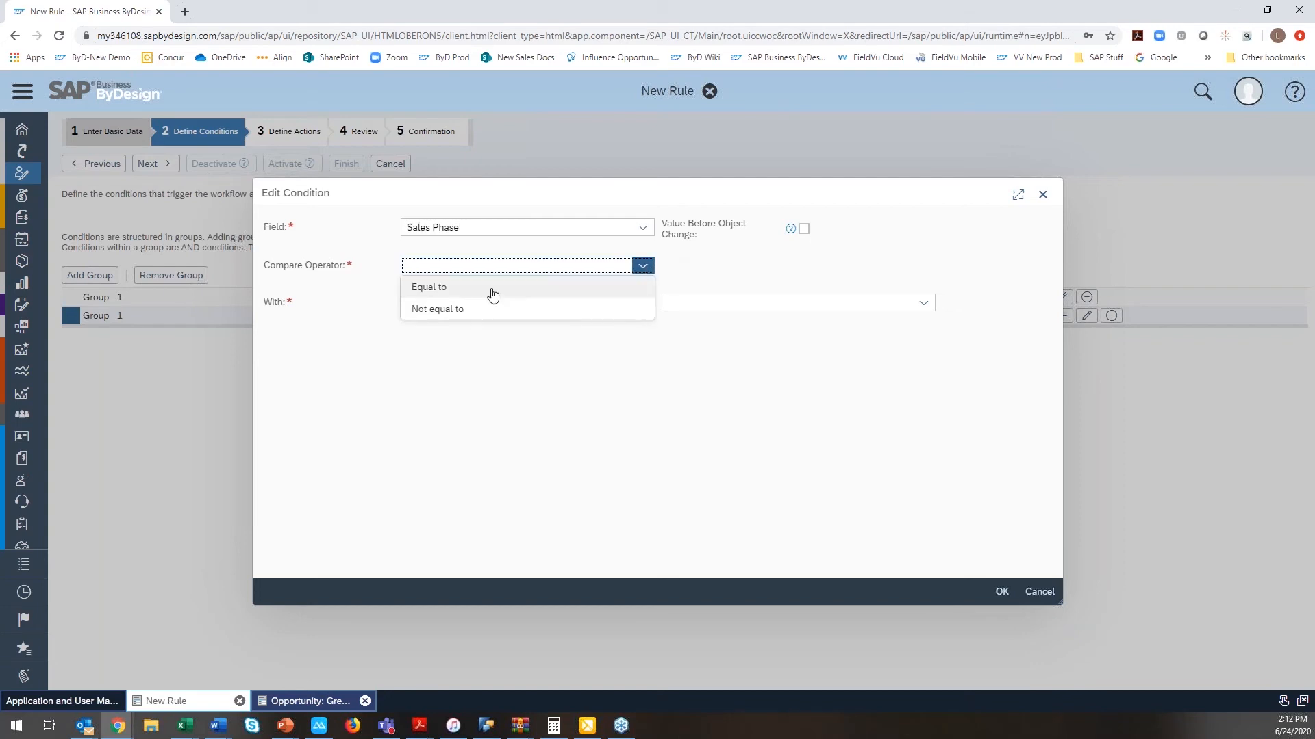
{"action": "left_click", "coordinate": [444, 290]}
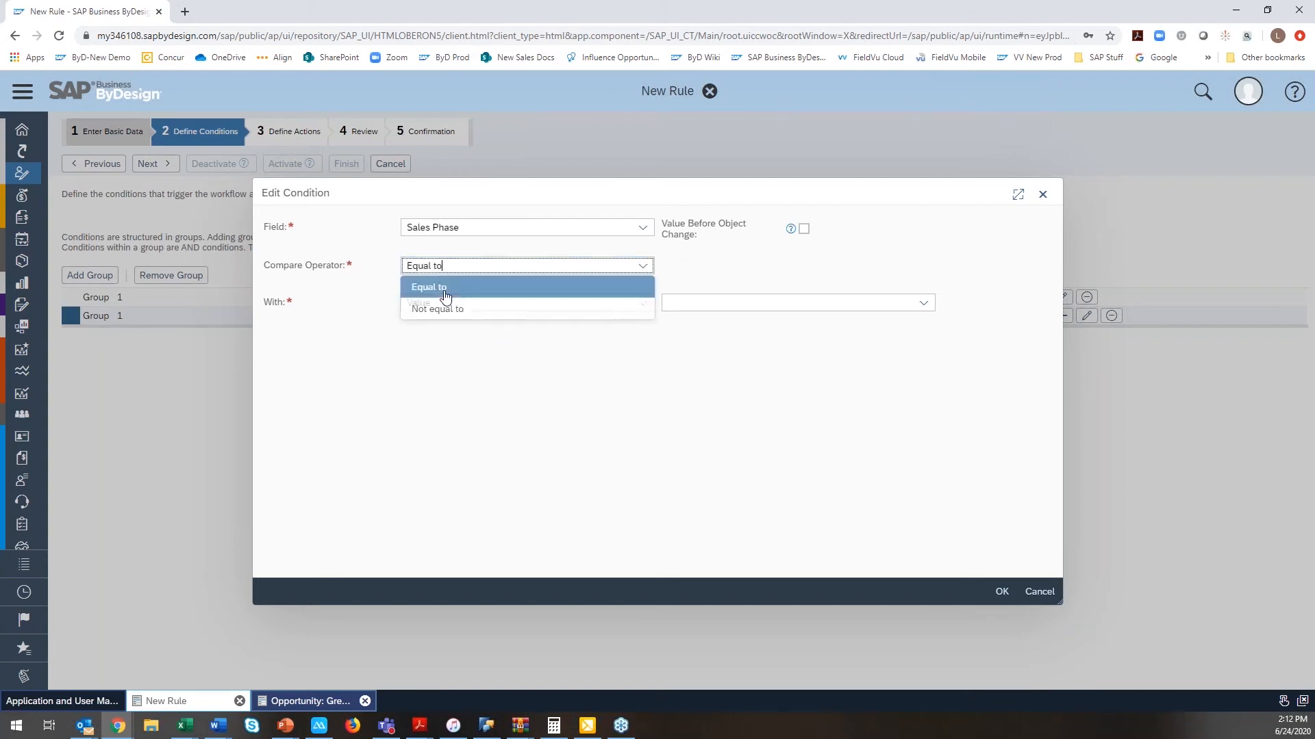
{"action": "left_click", "coordinate": [923, 303]}
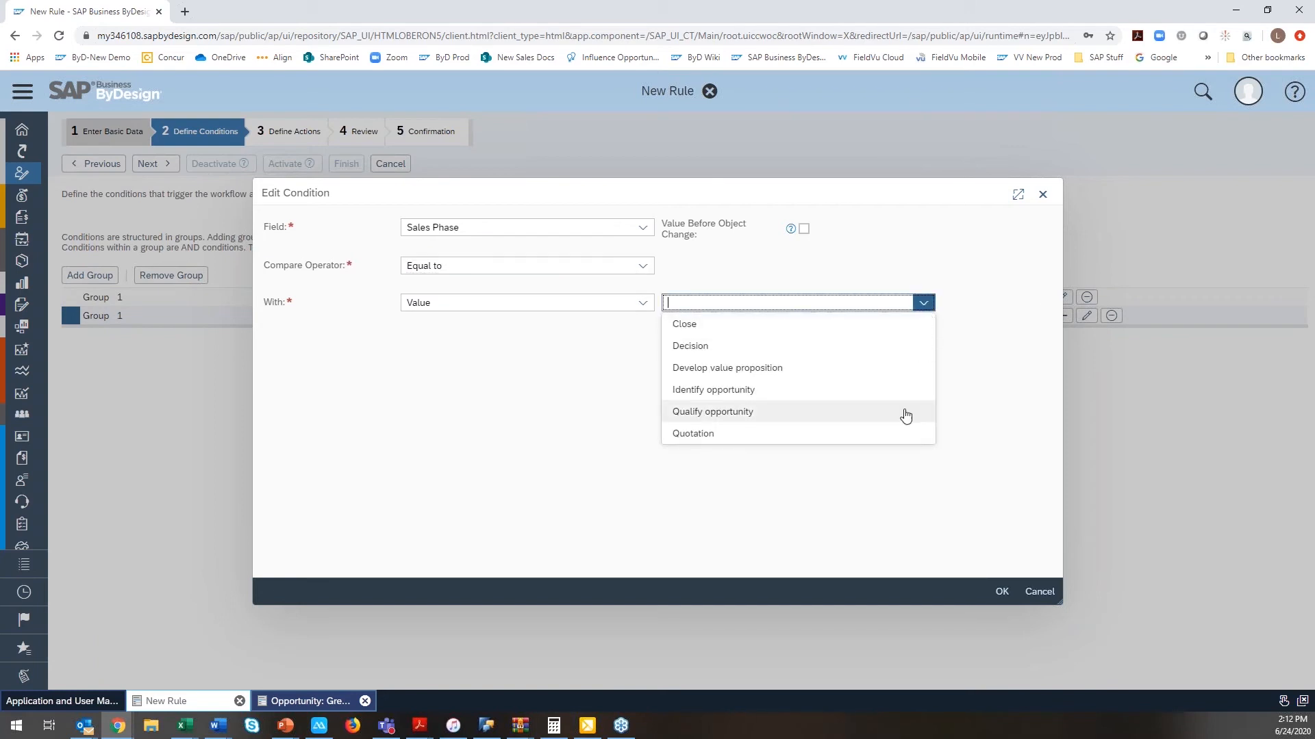
{"action": "left_click", "coordinate": [897, 392]}
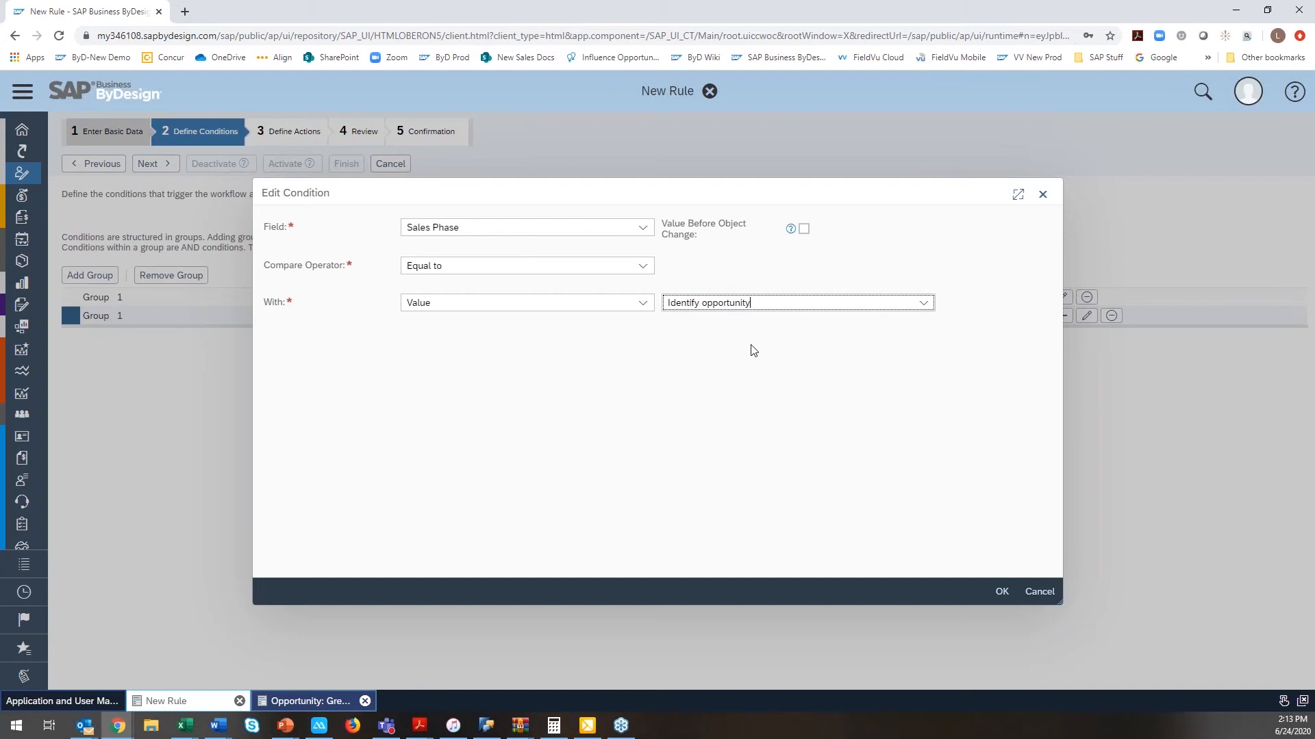
{"action": "left_click", "coordinate": [1001, 591]}
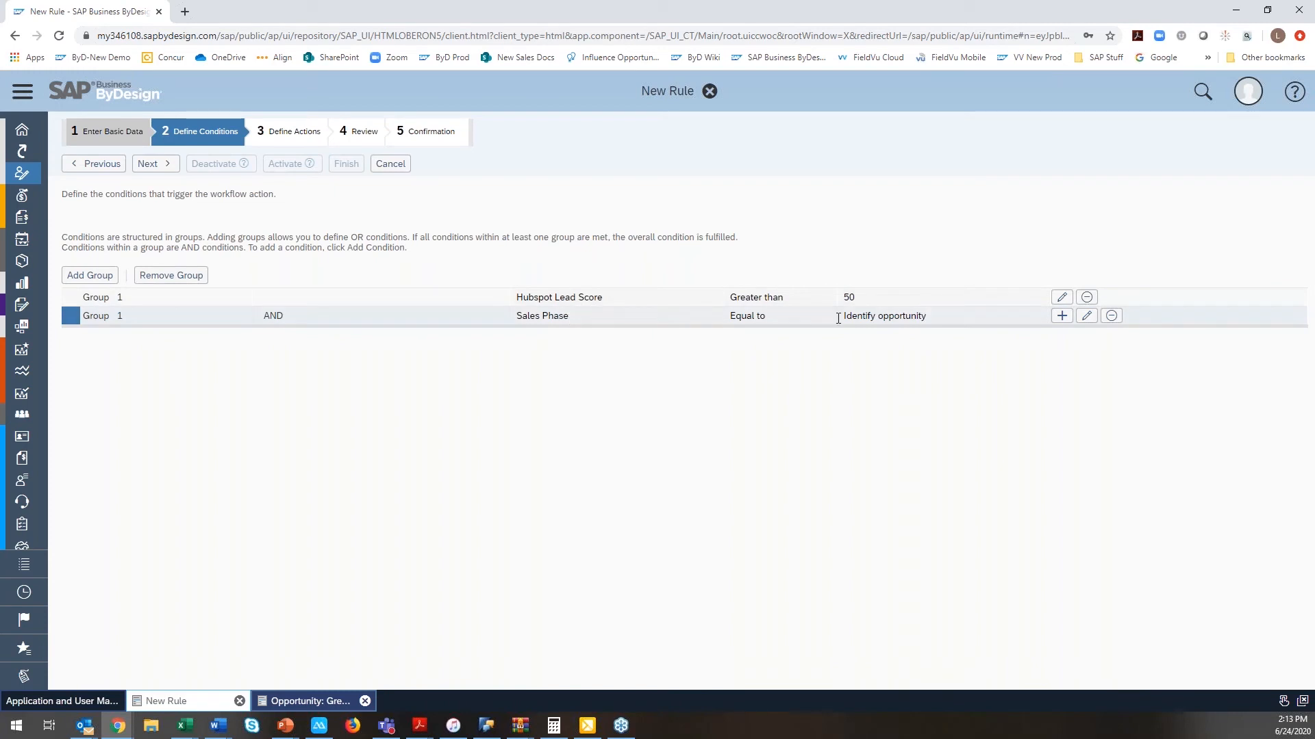
- Proceed from the conditions to defining the rule's actions and choose Notification as the rule type
{"action": "left_click", "coordinate": [105, 279]}
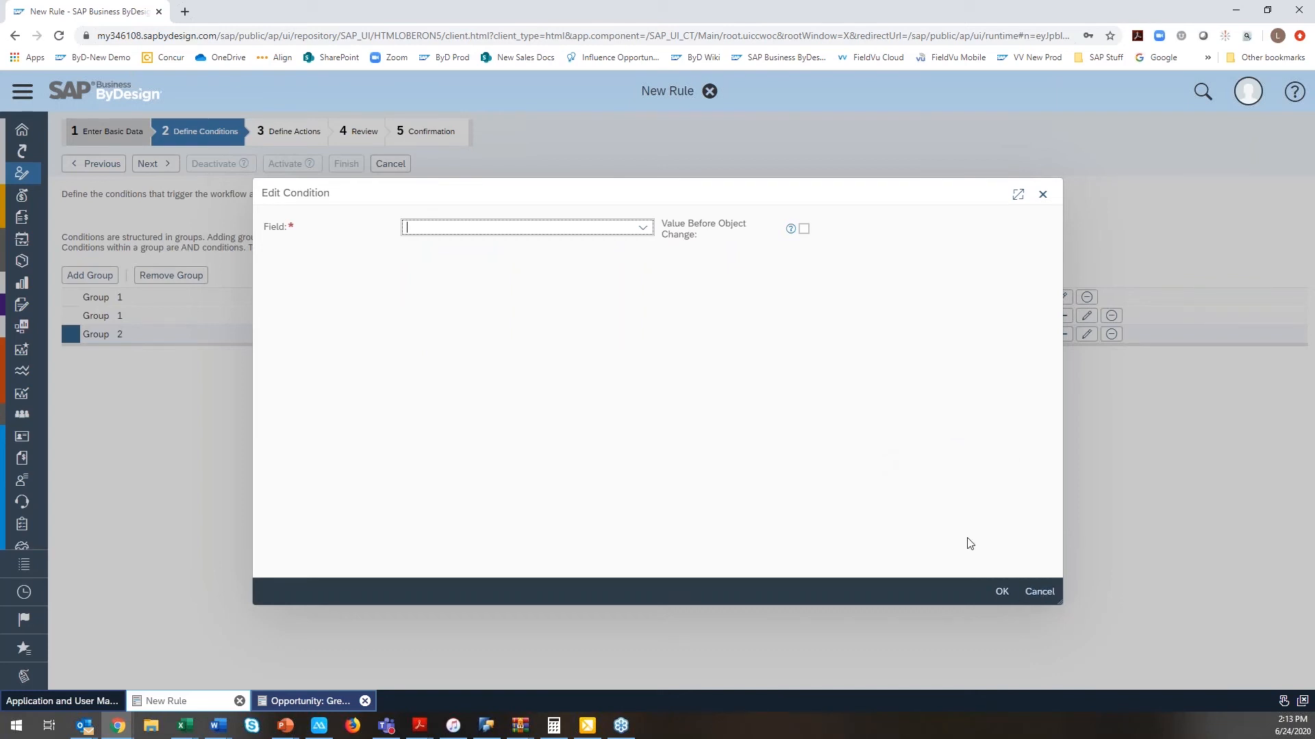
{"action": "left_click", "coordinate": [1038, 593]}
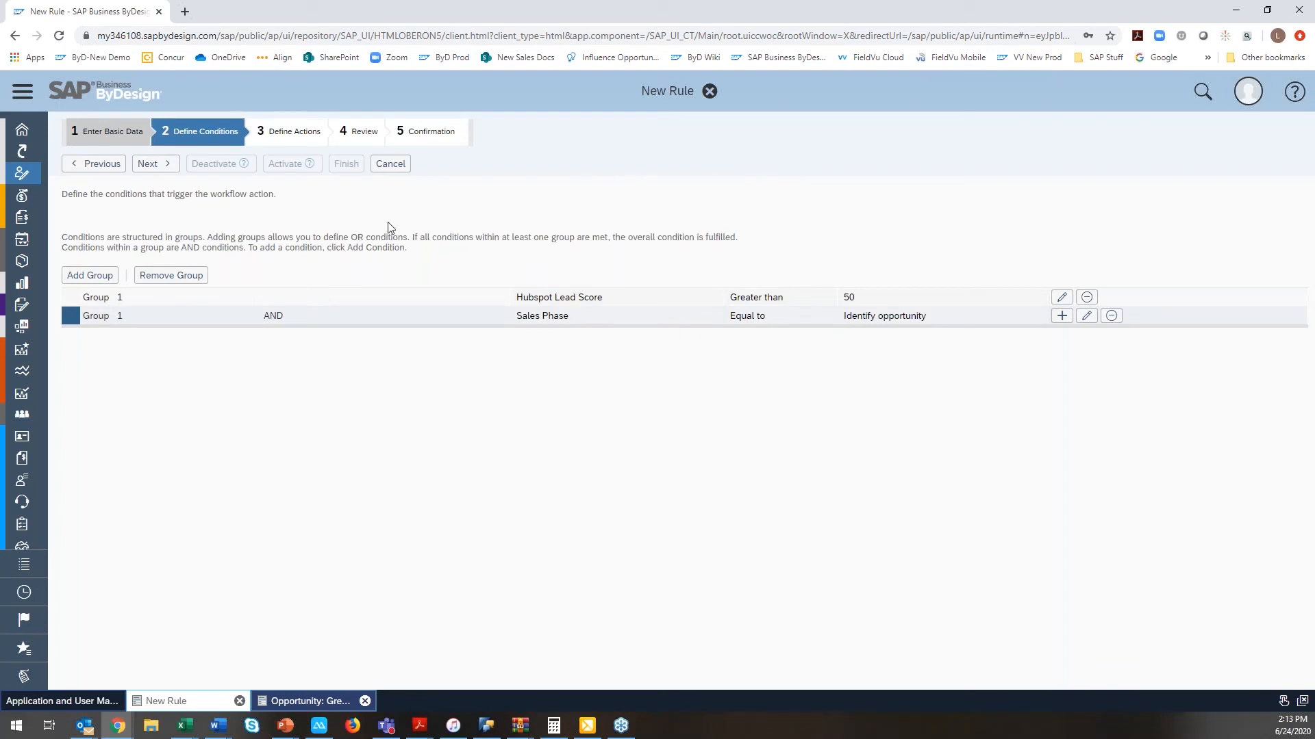
{"action": "left_click", "coordinate": [155, 171]}
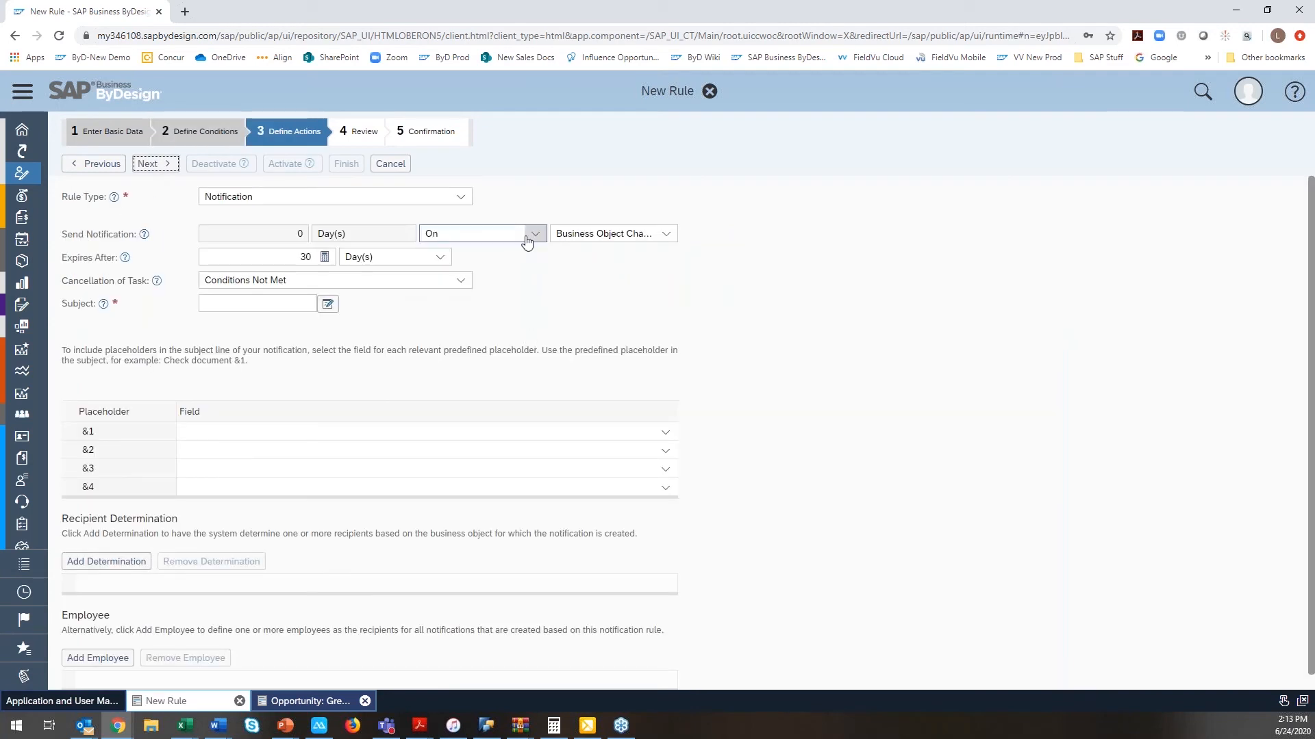
{"action": "left_click", "coordinate": [464, 199]}
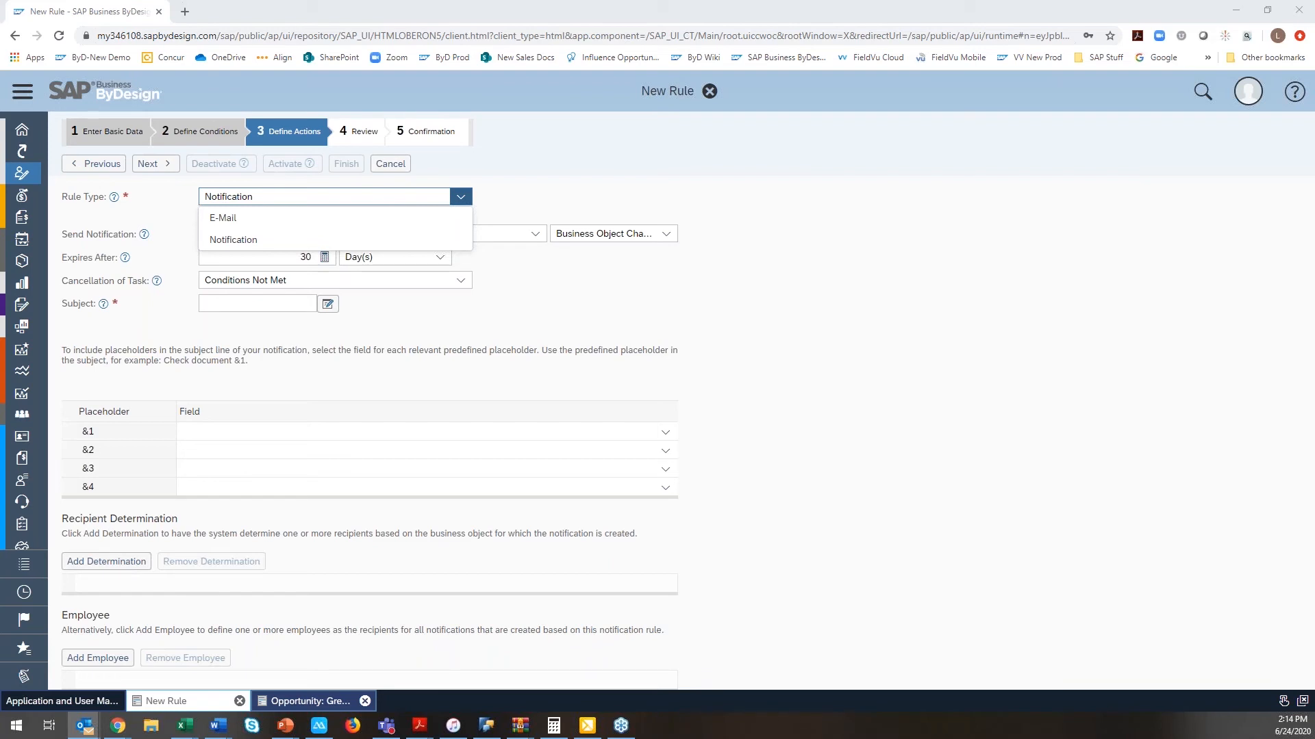
{"action": "left_click", "coordinate": [418, 240]}
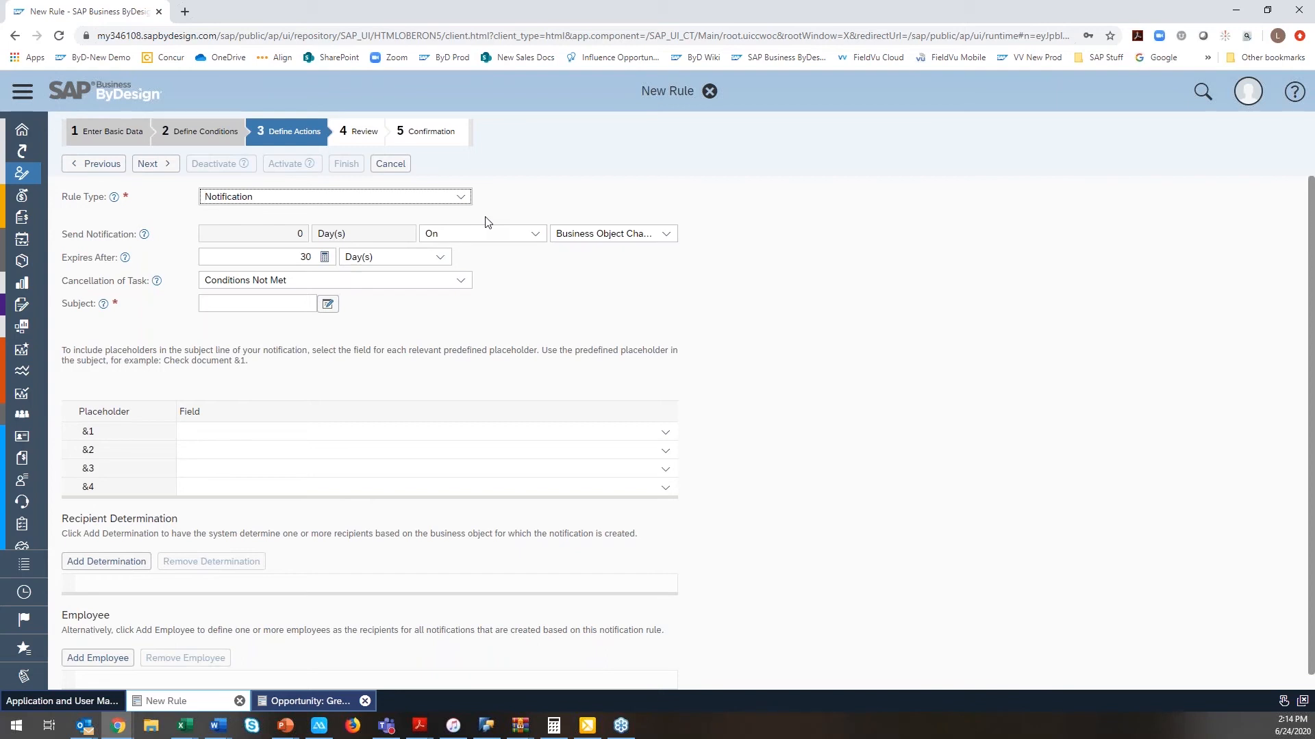
- Change the rule type to E-Mail and load the file "New task email" from the Desktop as its template
{"action": "left_click", "coordinate": [459, 197]}
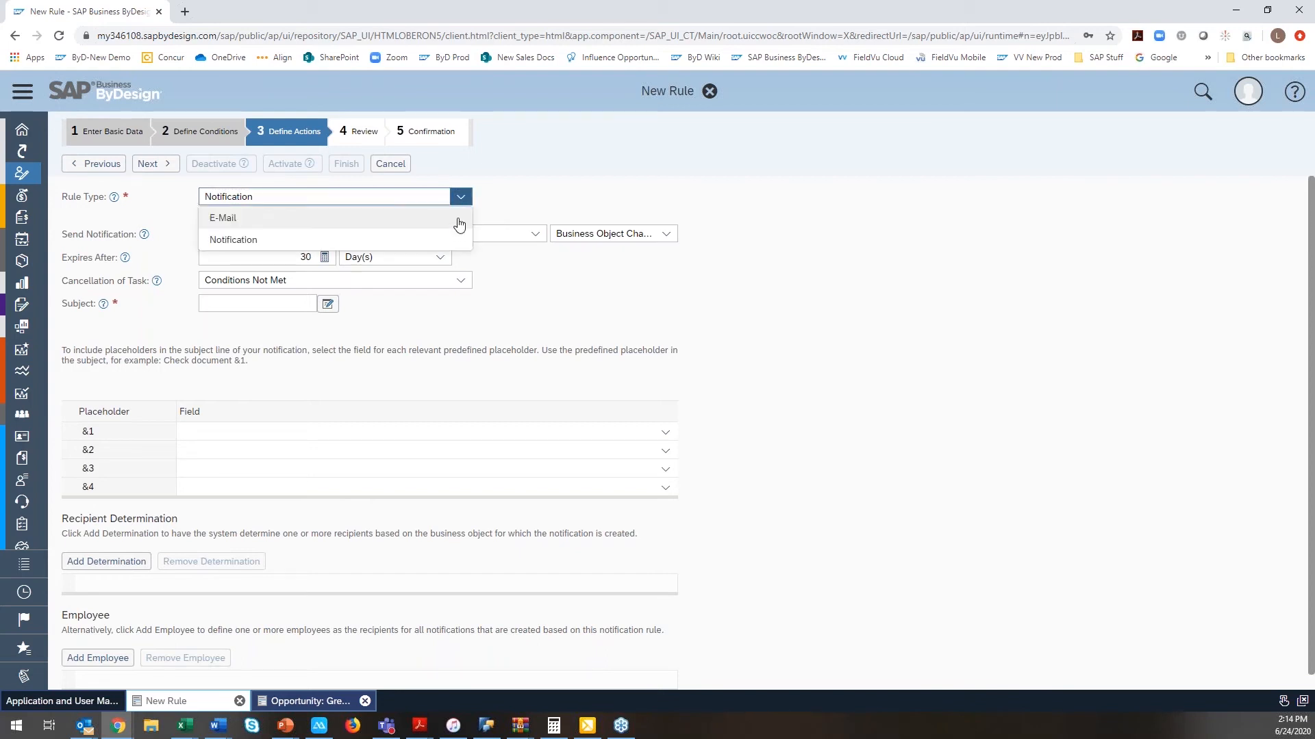
{"action": "left_click", "coordinate": [455, 220]}
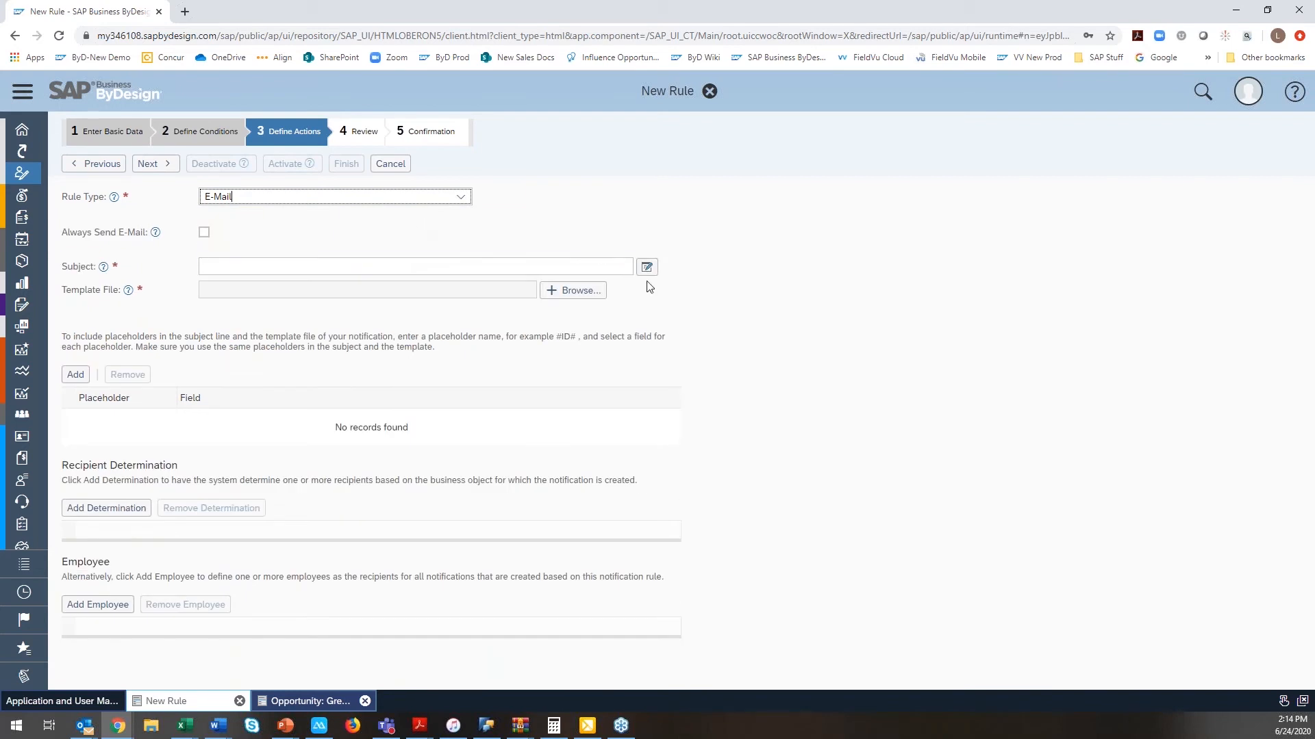
{"action": "left_click", "coordinate": [576, 289]}
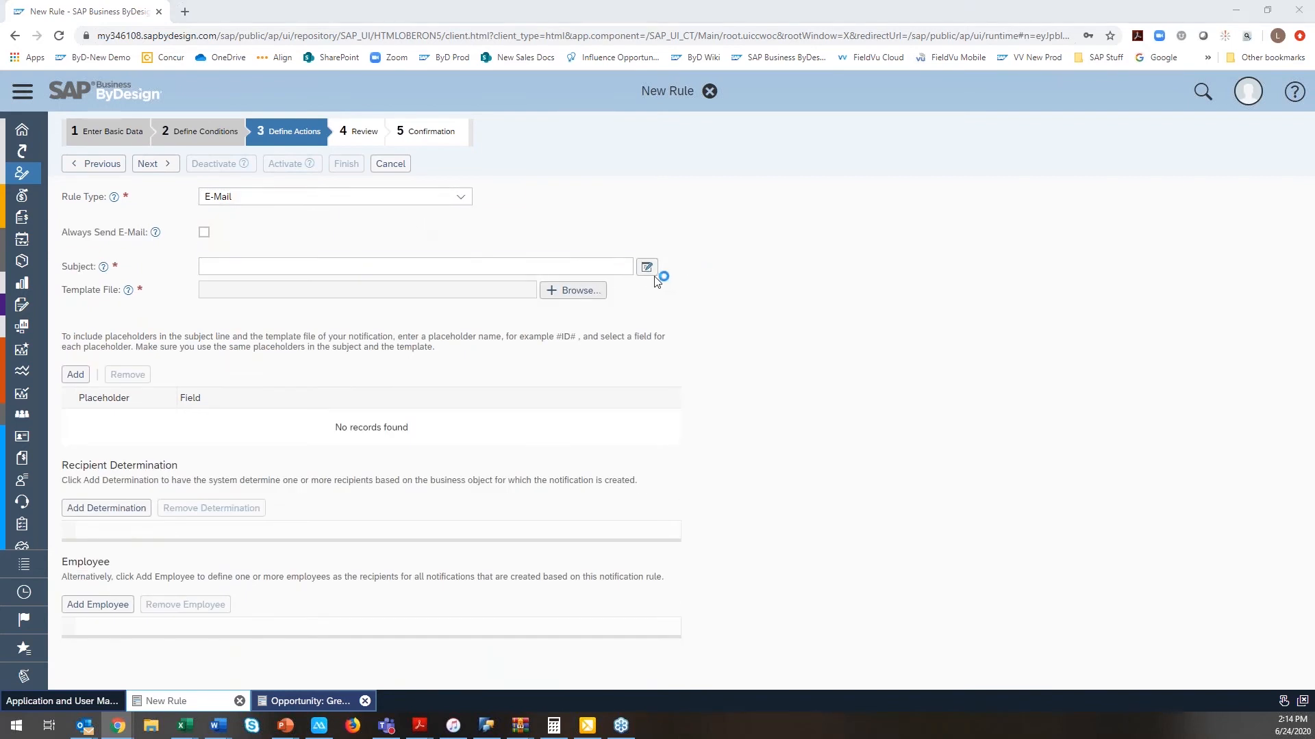
{"action": "scroll", "coordinate": [255, 522], "scroll_direction": "down", "scroll_amount": 5}
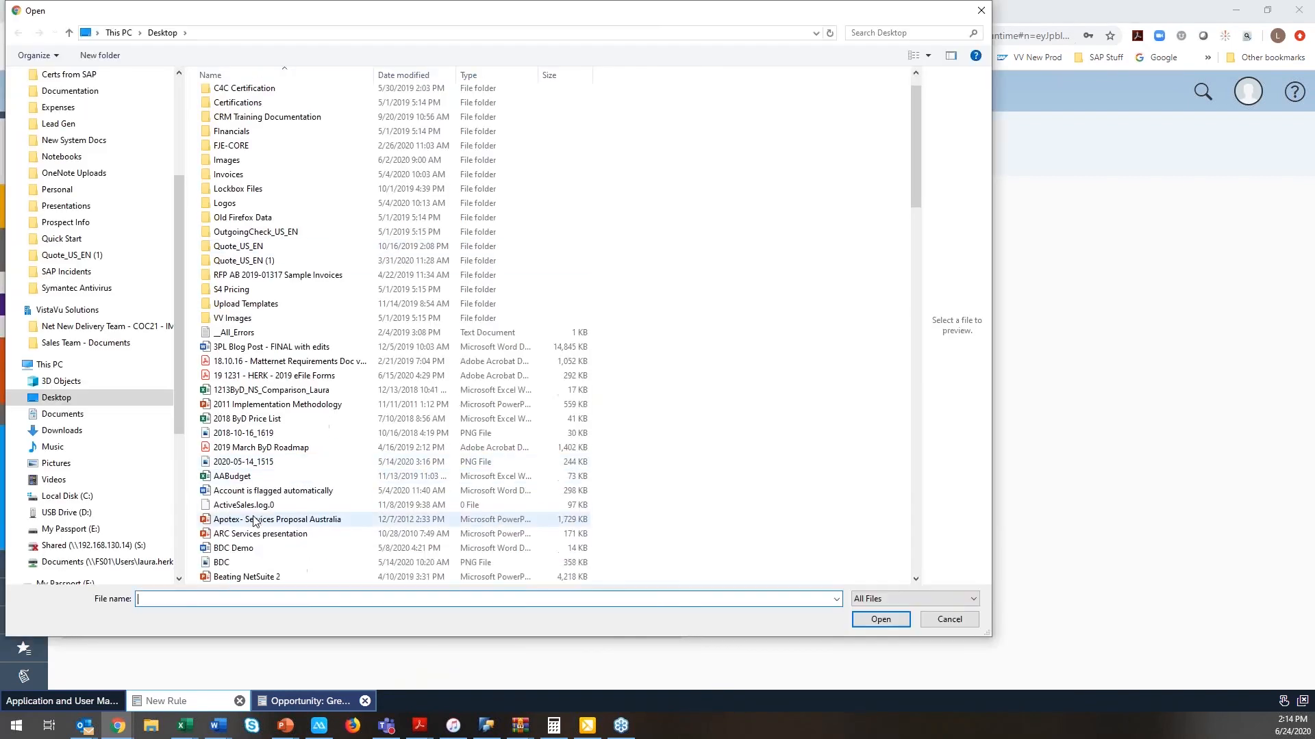
{"action": "scroll", "coordinate": [254, 521], "scroll_direction": "down", "scroll_amount": 18}
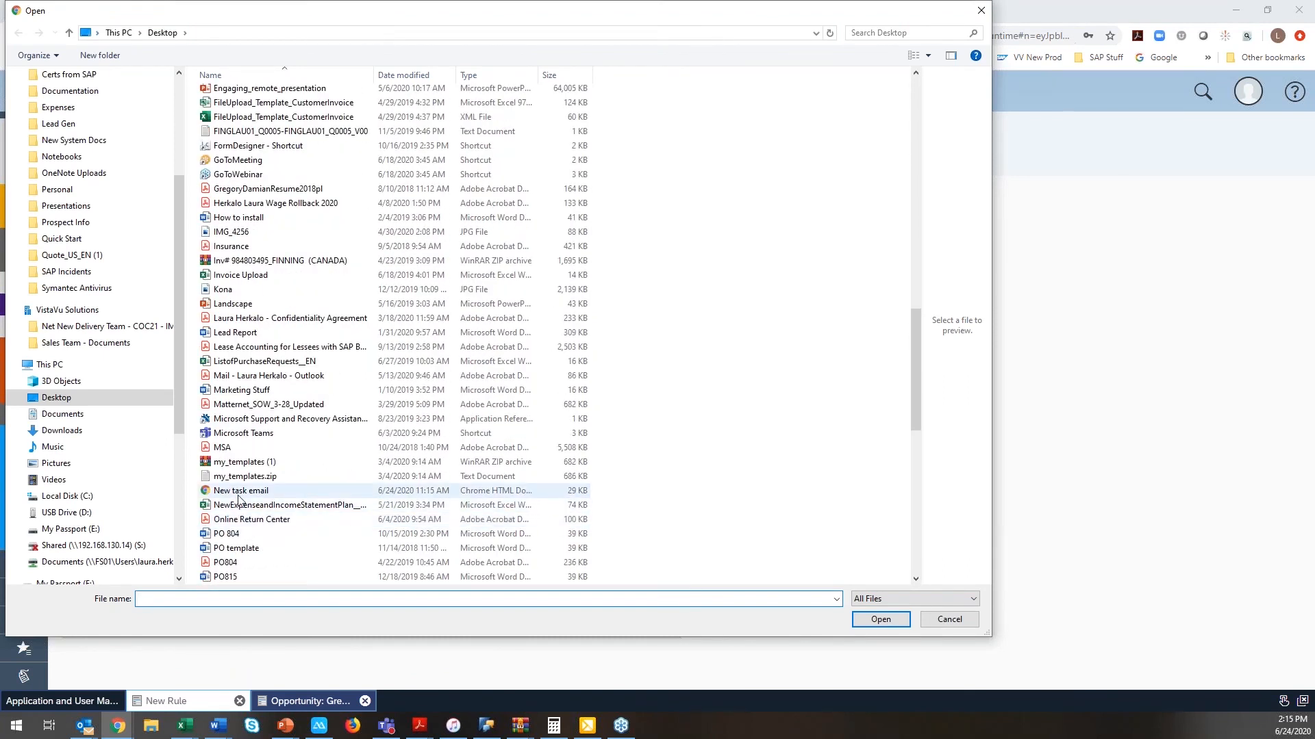
{"action": "left_click", "coordinate": [238, 493]}
{"action": "left_click_drag", "start_coordinate": [991, 443], "coordinate": [1272, 444]}
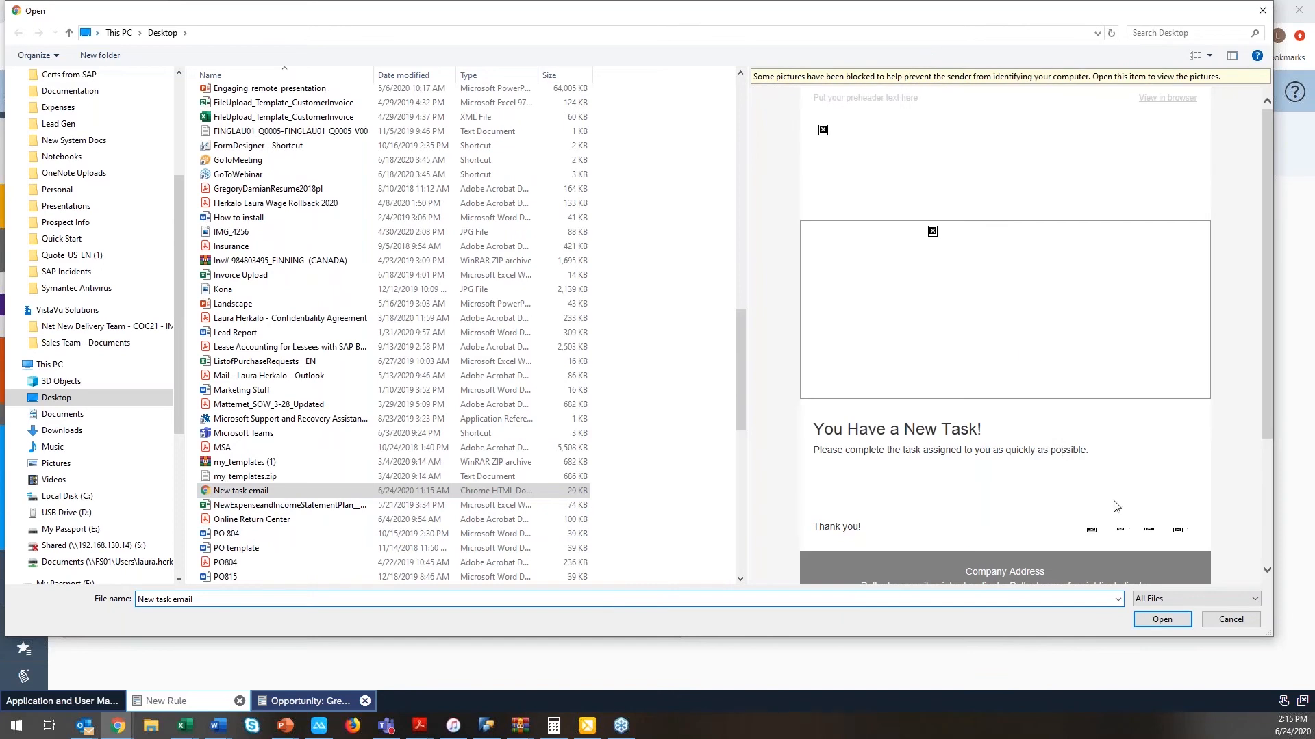
{"action": "left_click", "coordinate": [1162, 619]}
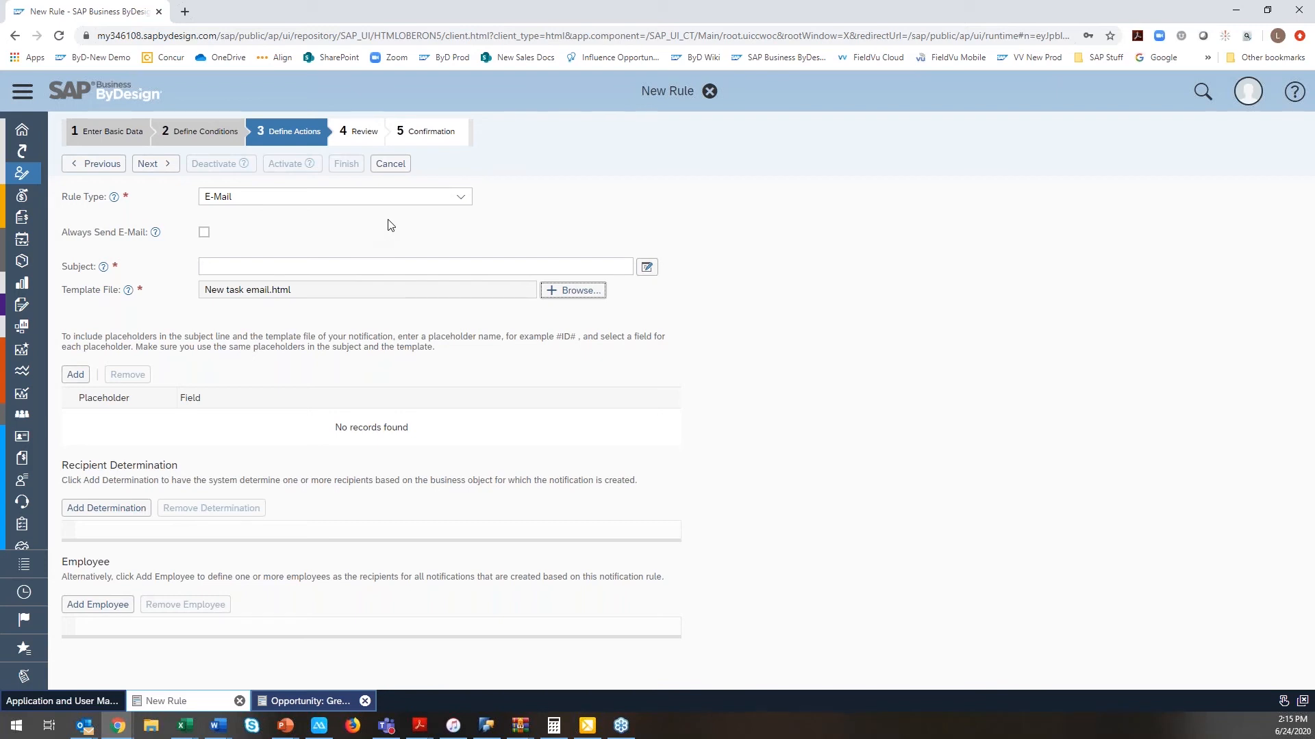
- Switch the rule type from E-Mail back to Notification
{"action": "left_click", "coordinate": [459, 198]}
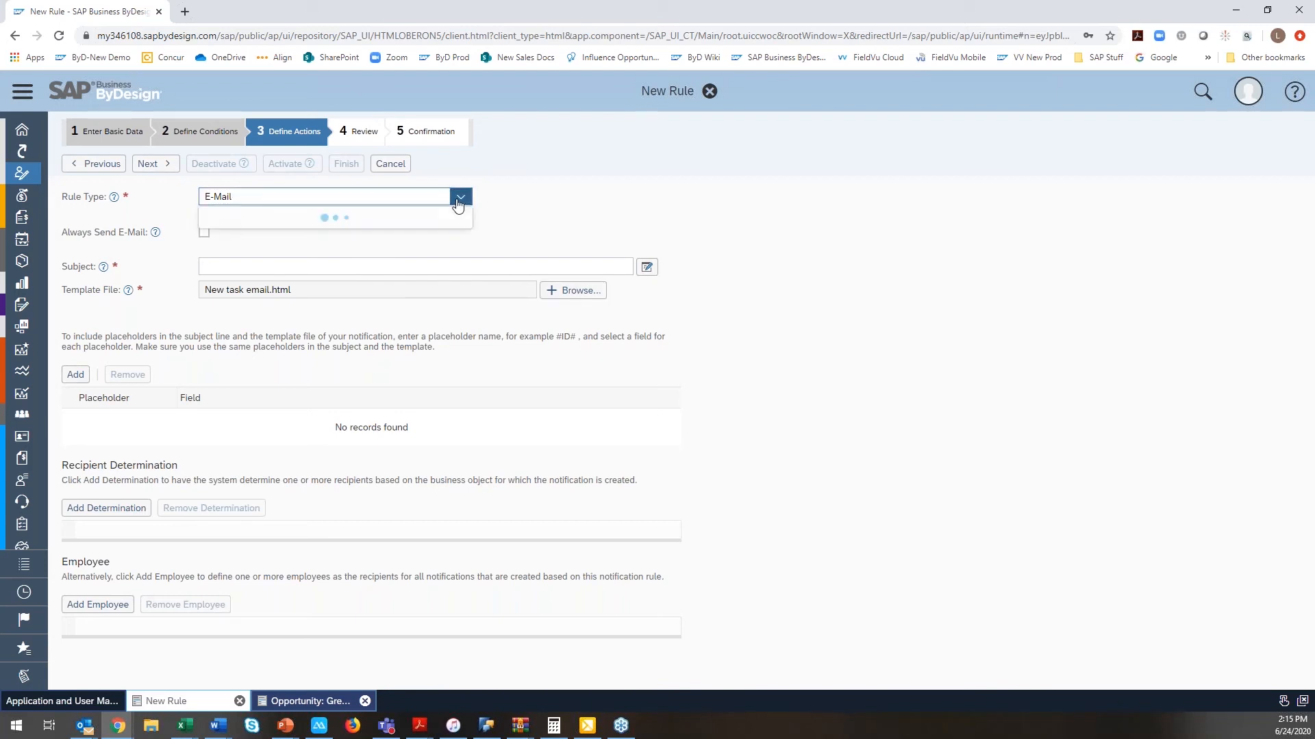
{"action": "left_click", "coordinate": [450, 218]}
{"action": "left_click", "coordinate": [460, 198]}
{"action": "left_click", "coordinate": [457, 240]}
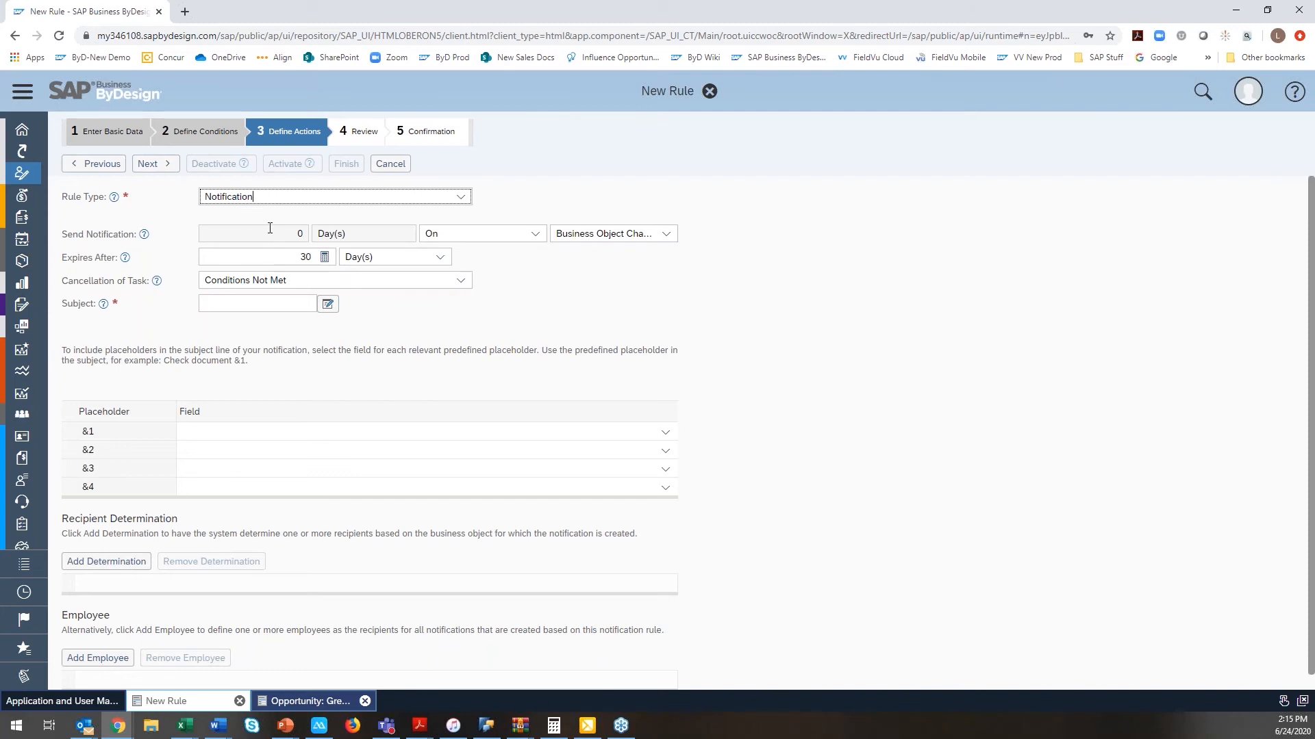
- Examine the options for the notification's send timing, reference date, expiry unit and task cancellation, and the subject and recipient sections
{"action": "left_click", "coordinate": [534, 235]}
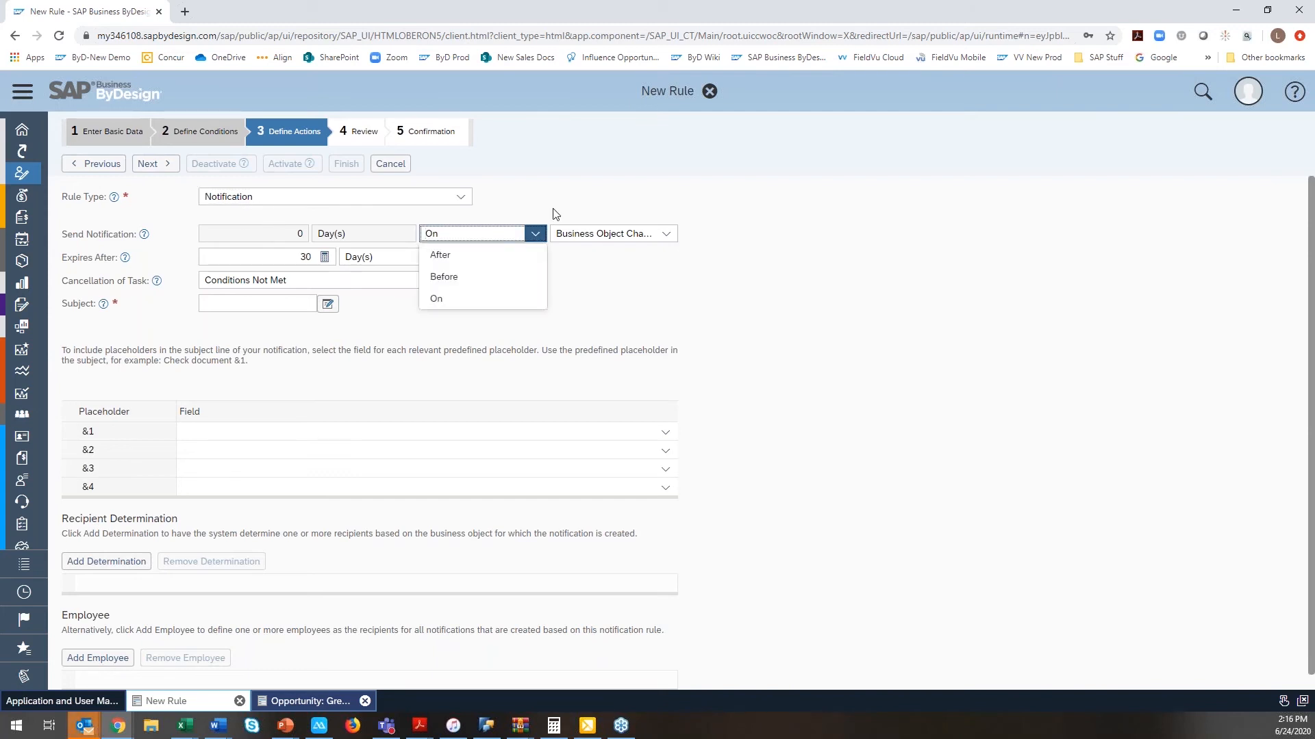
{"action": "left_click", "coordinate": [664, 235]}
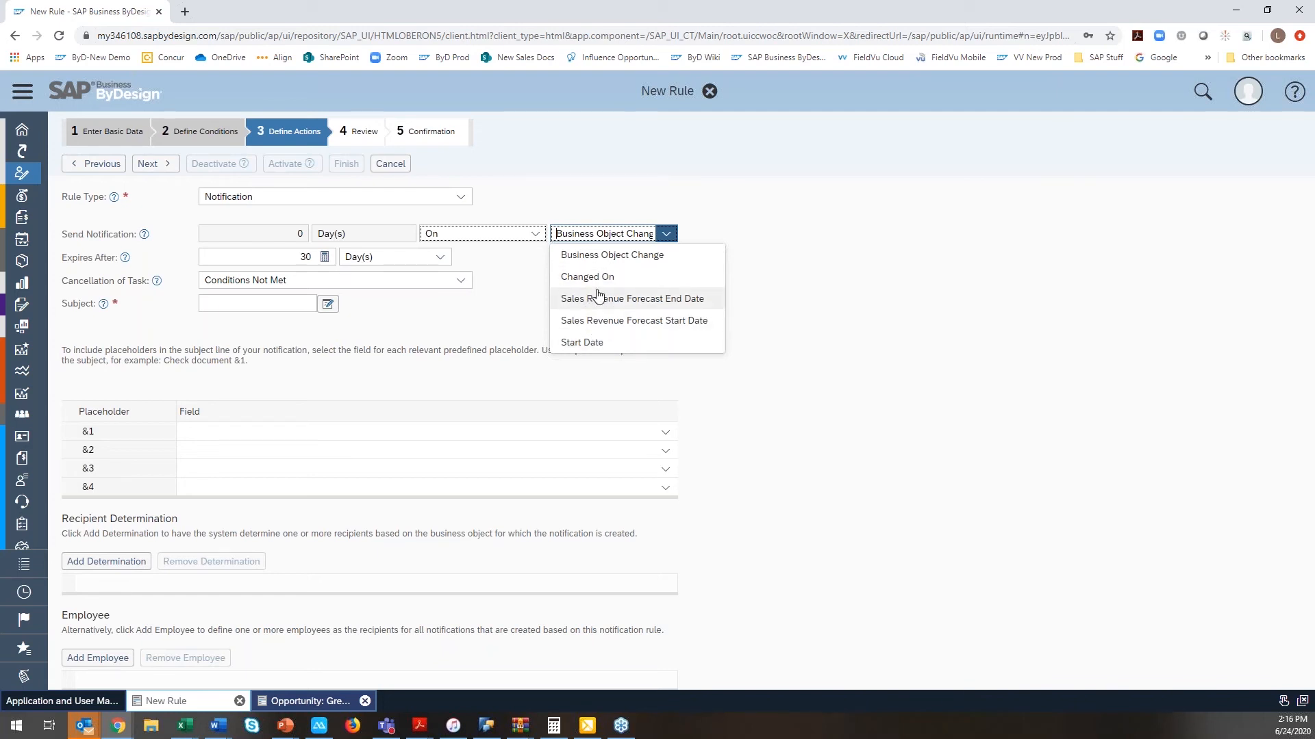
{"action": "left_click", "coordinate": [785, 274]}
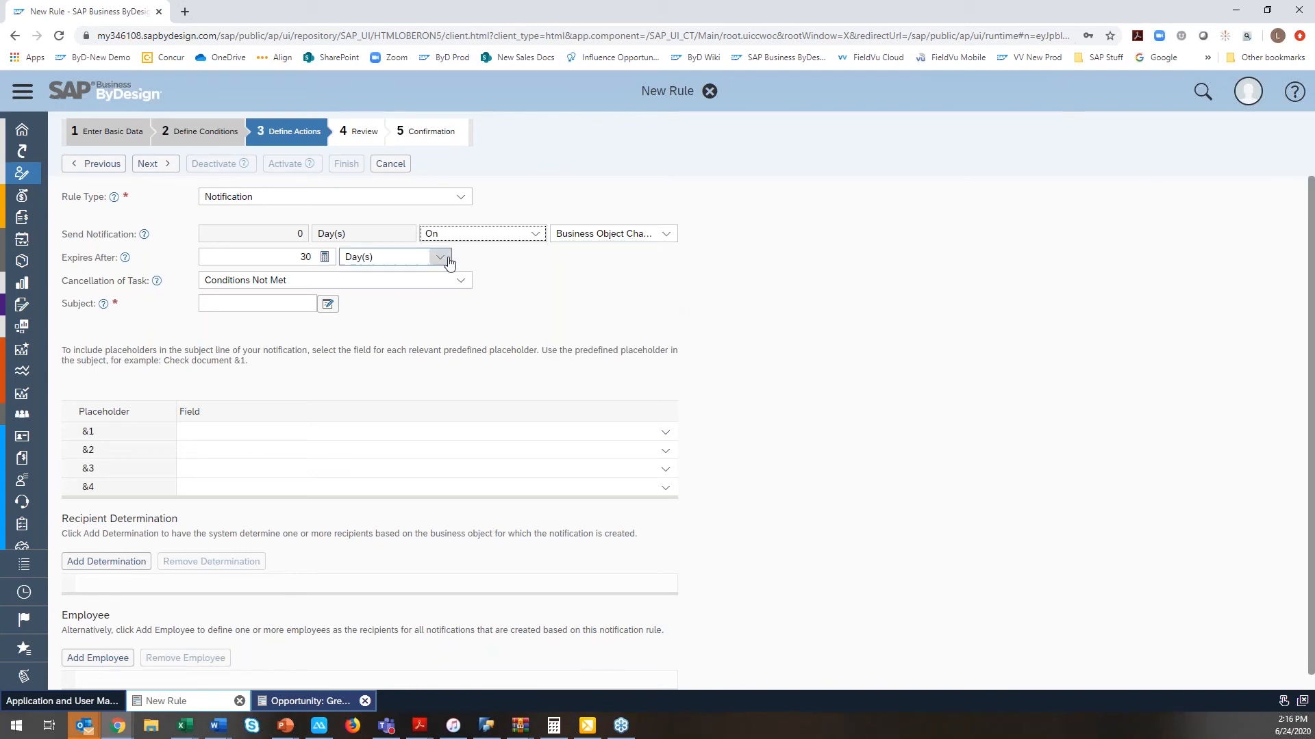
{"action": "mouse_move", "coordinate": [122, 259]}
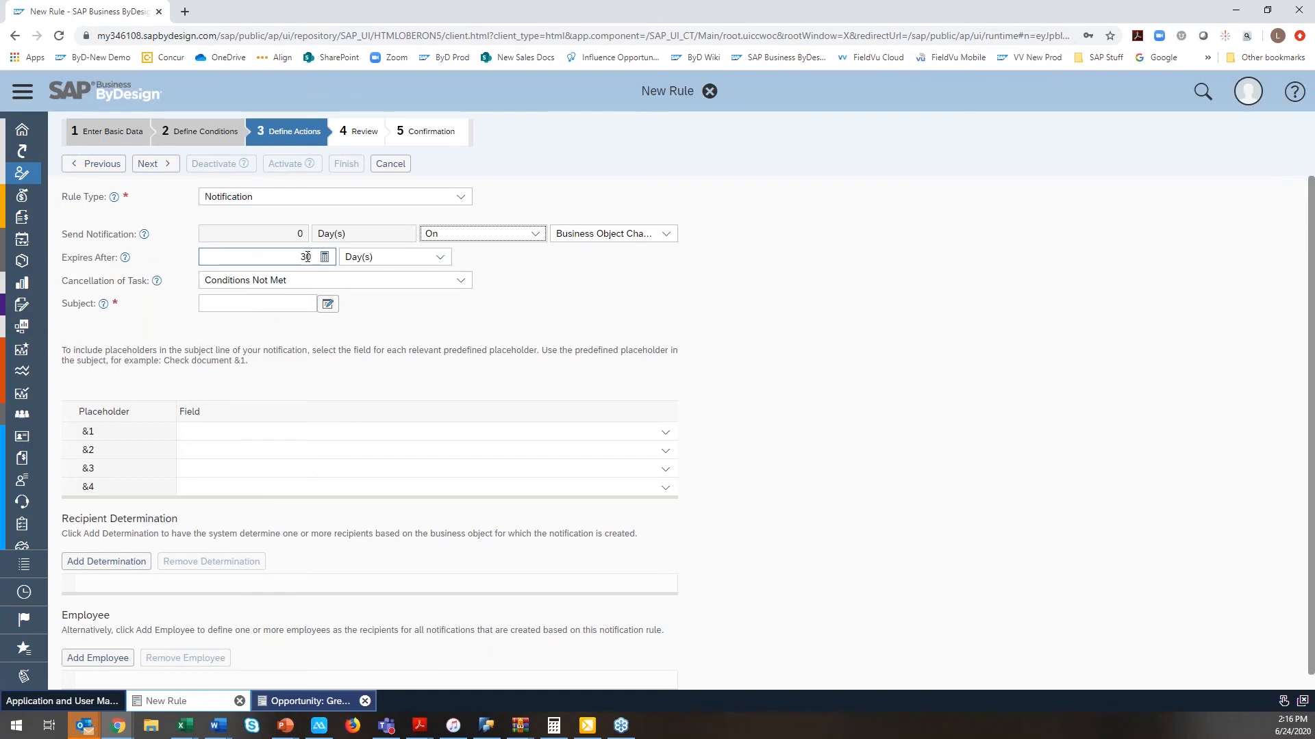
{"action": "left_click", "coordinate": [440, 257]}
{"action": "left_click", "coordinate": [547, 300]}
{"action": "left_click", "coordinate": [464, 286]}
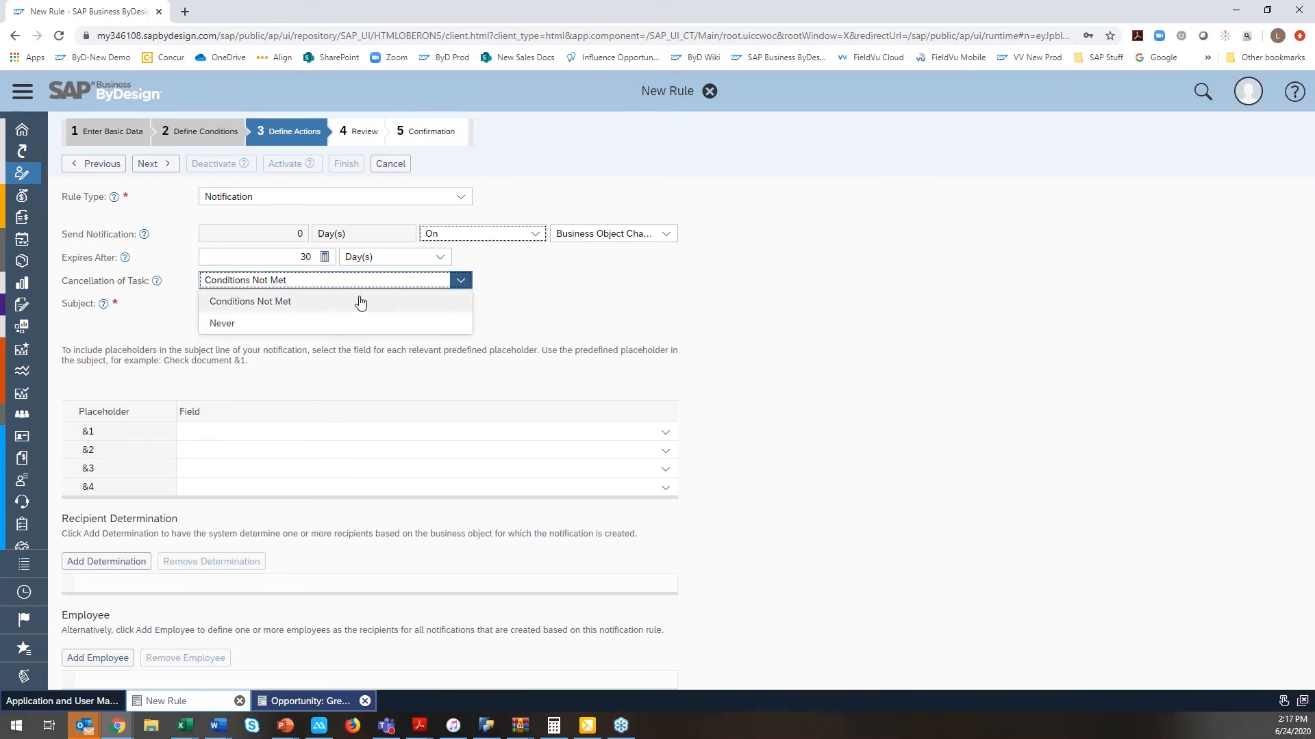
{"action": "left_click", "coordinate": [524, 310]}
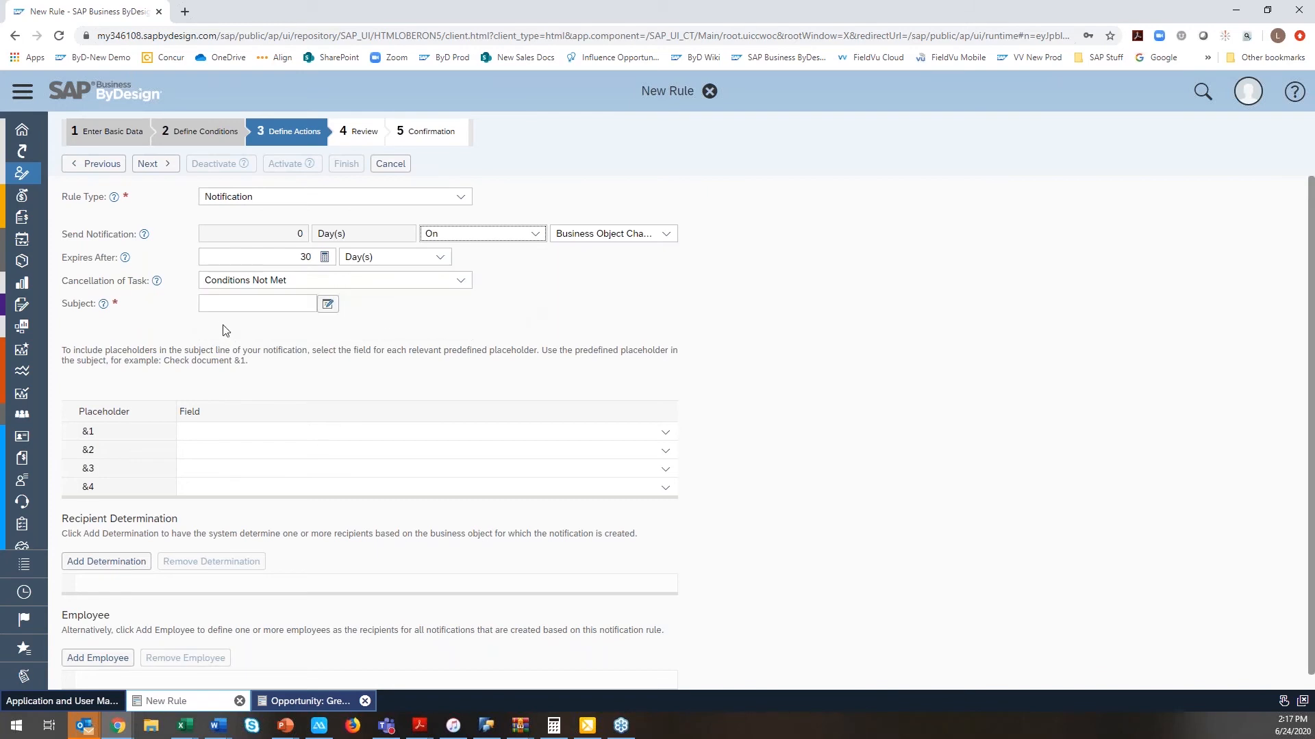
{"action": "left_click", "coordinate": [291, 307]}
{"action": "scroll", "coordinate": [102, 445], "scroll_direction": "down", "scroll_amount": 1}
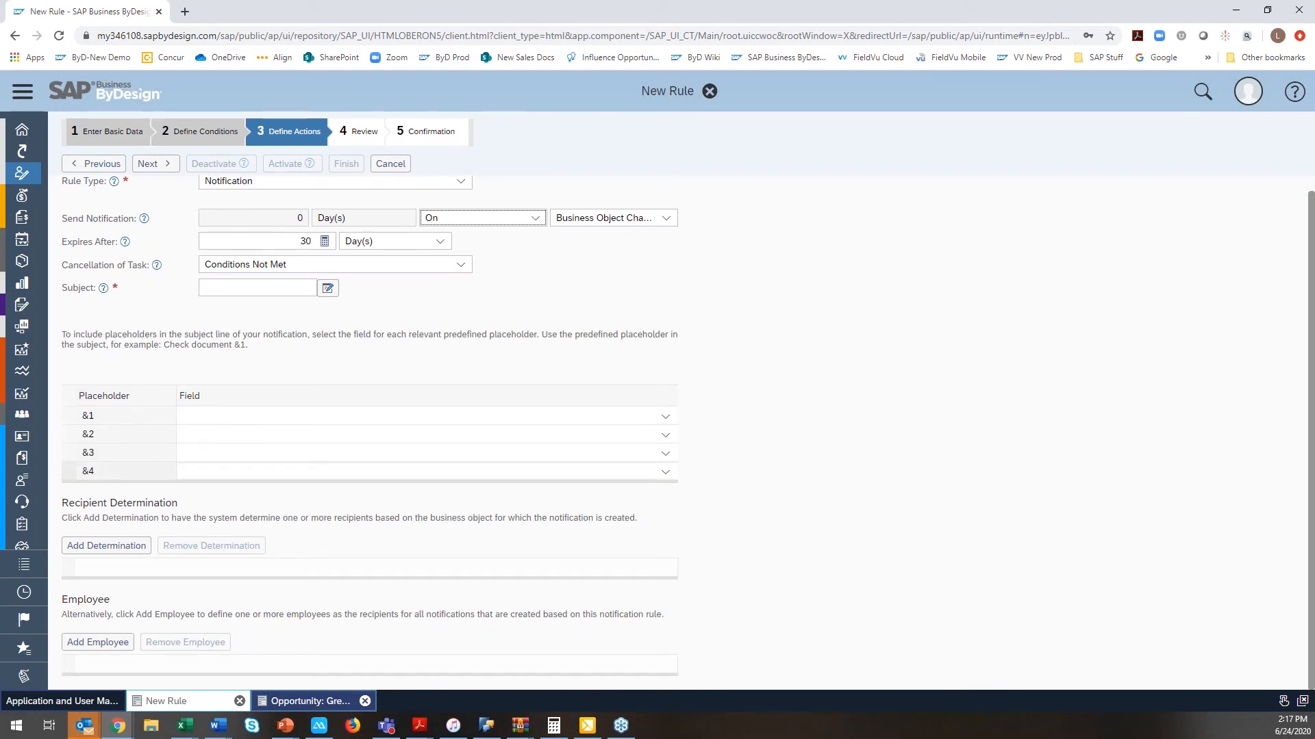
- Change the rule type to E-Mail, add a placeholder named #1#, and check which fields can be assigned to it
{"action": "left_click", "coordinate": [461, 182]}
{"action": "left_click", "coordinate": [442, 213]}
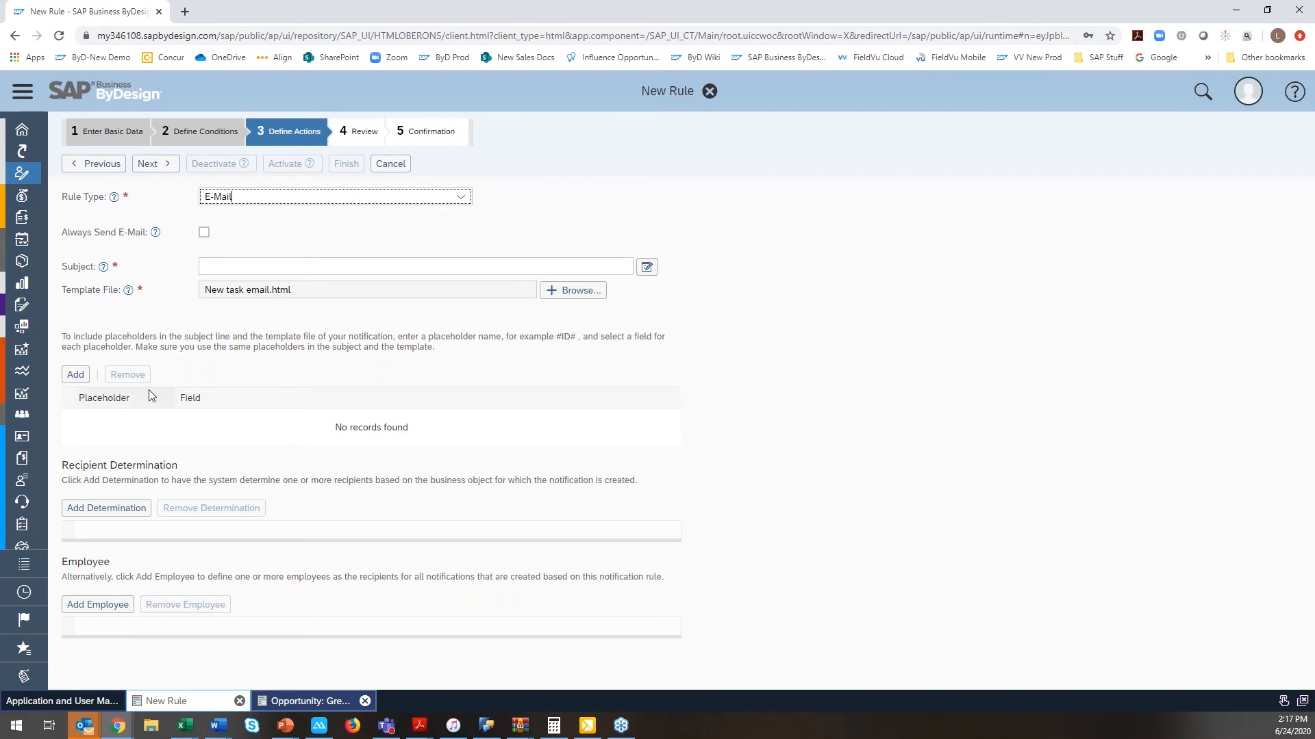
{"action": "left_click", "coordinate": [77, 375]}
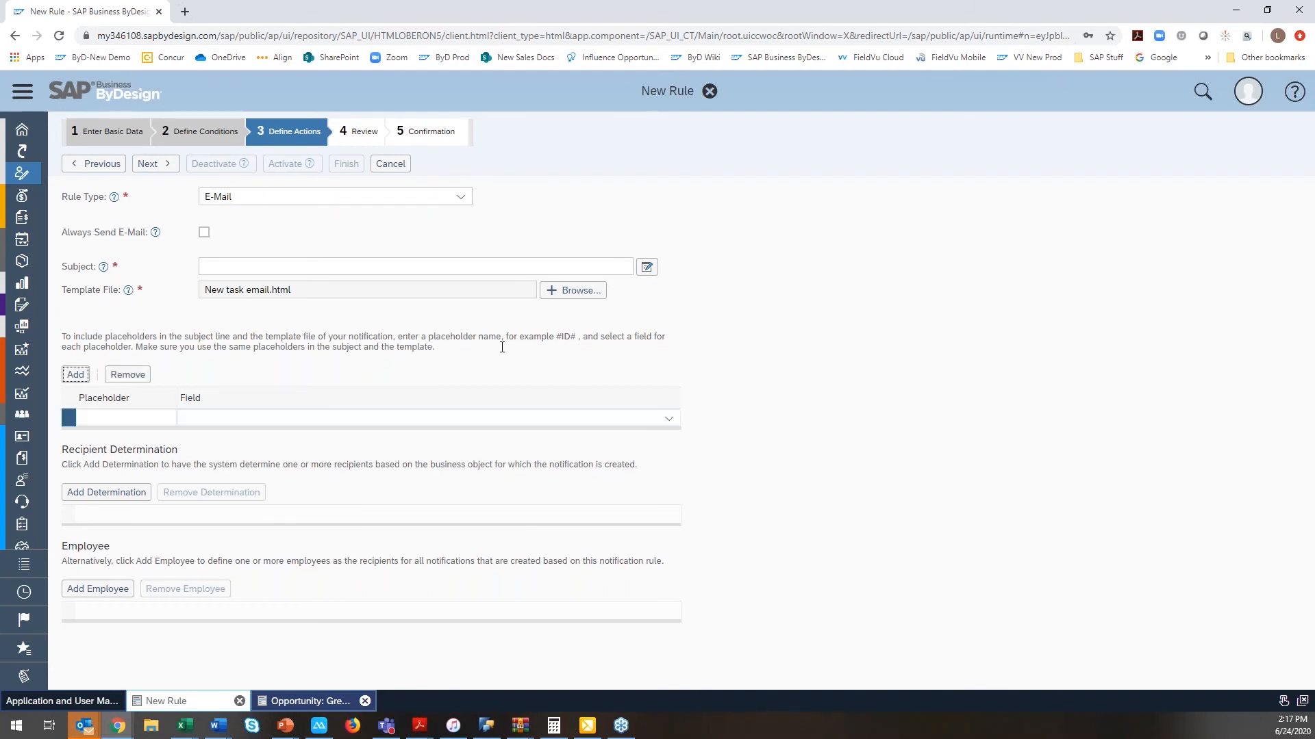
{"action": "left_click", "coordinate": [148, 416]}
{"action": "type", "text": "#1#"}
{"action": "left_click", "coordinate": [668, 419]}
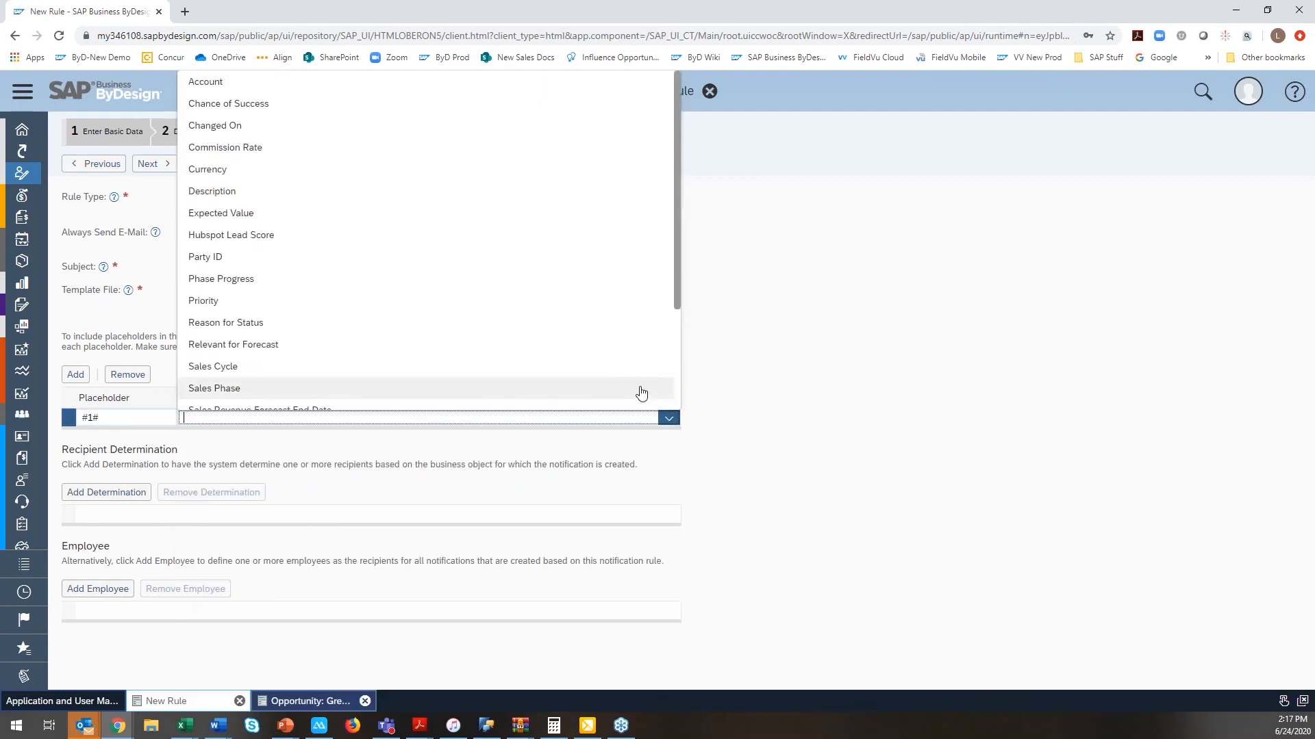
{"action": "mouse_move", "coordinate": [675, 216]}
{"action": "left_mouse_down"}
{"action": "mouse_move", "coordinate": [671, 318]}
{"action": "mouse_move", "coordinate": [683, 194]}
{"action": "left_mouse_up"}
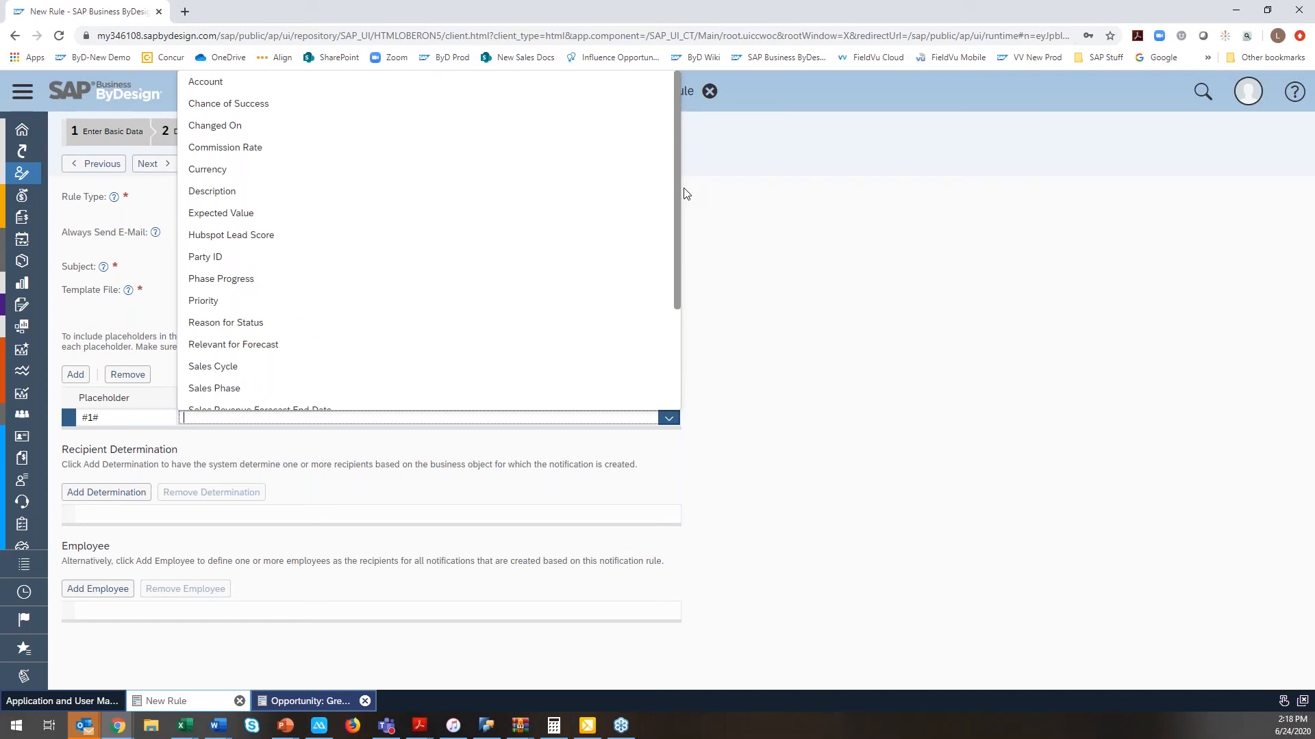
{"action": "left_click", "coordinate": [713, 214]}
- Set the rule type to Notification and assign the Account field to placeholder &1
{"action": "left_click", "coordinate": [461, 196]}
{"action": "left_click", "coordinate": [443, 240]}
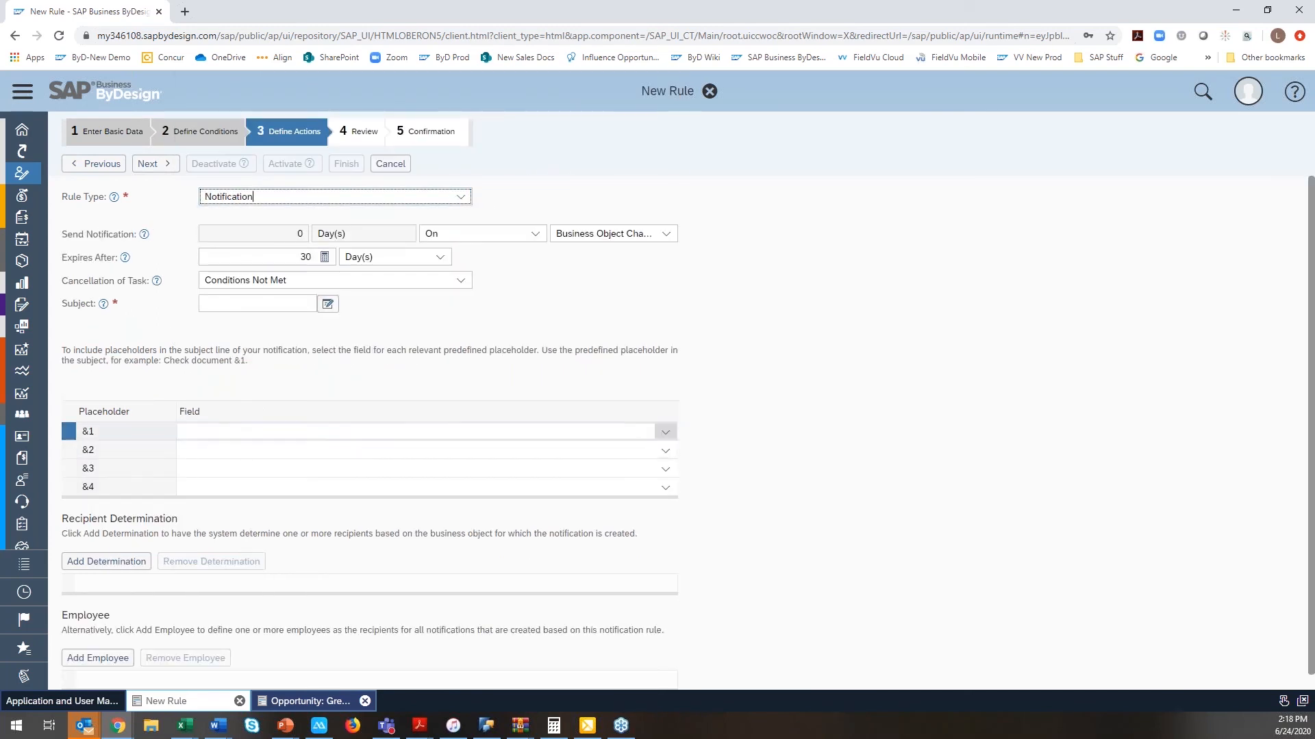
{"action": "left_click", "coordinate": [666, 434]}
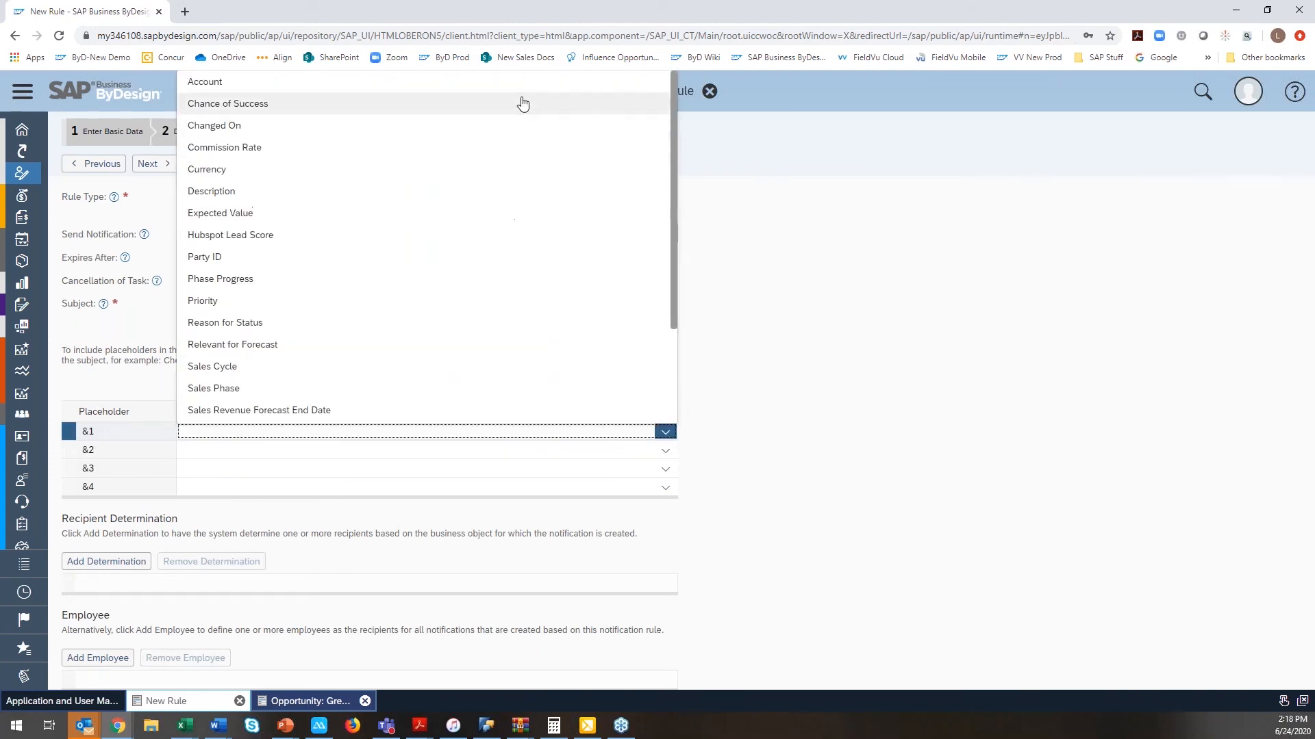
{"action": "left_click", "coordinate": [521, 86]}
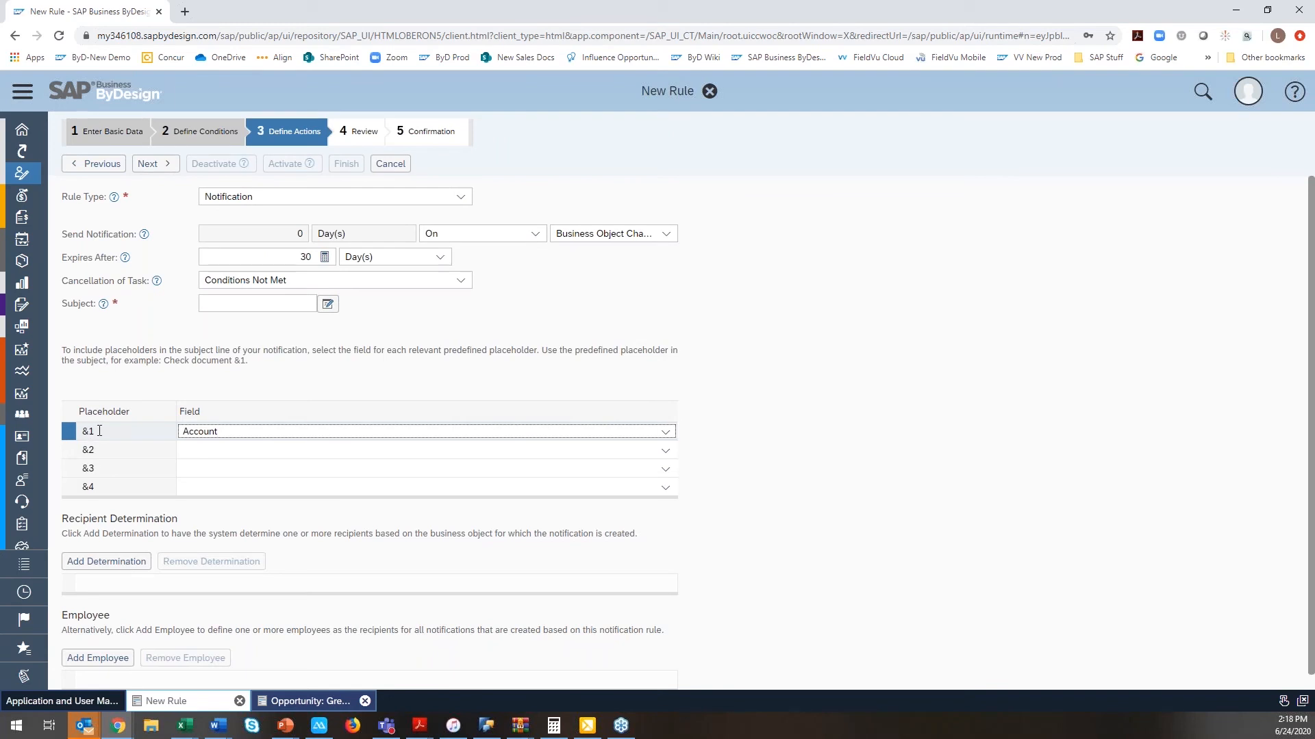
- Enter "Opportunity for &1 is Qualified" as the notification's subject
{"action": "left_click", "coordinate": [220, 304]}
{"action": "type", "text": "Op"}
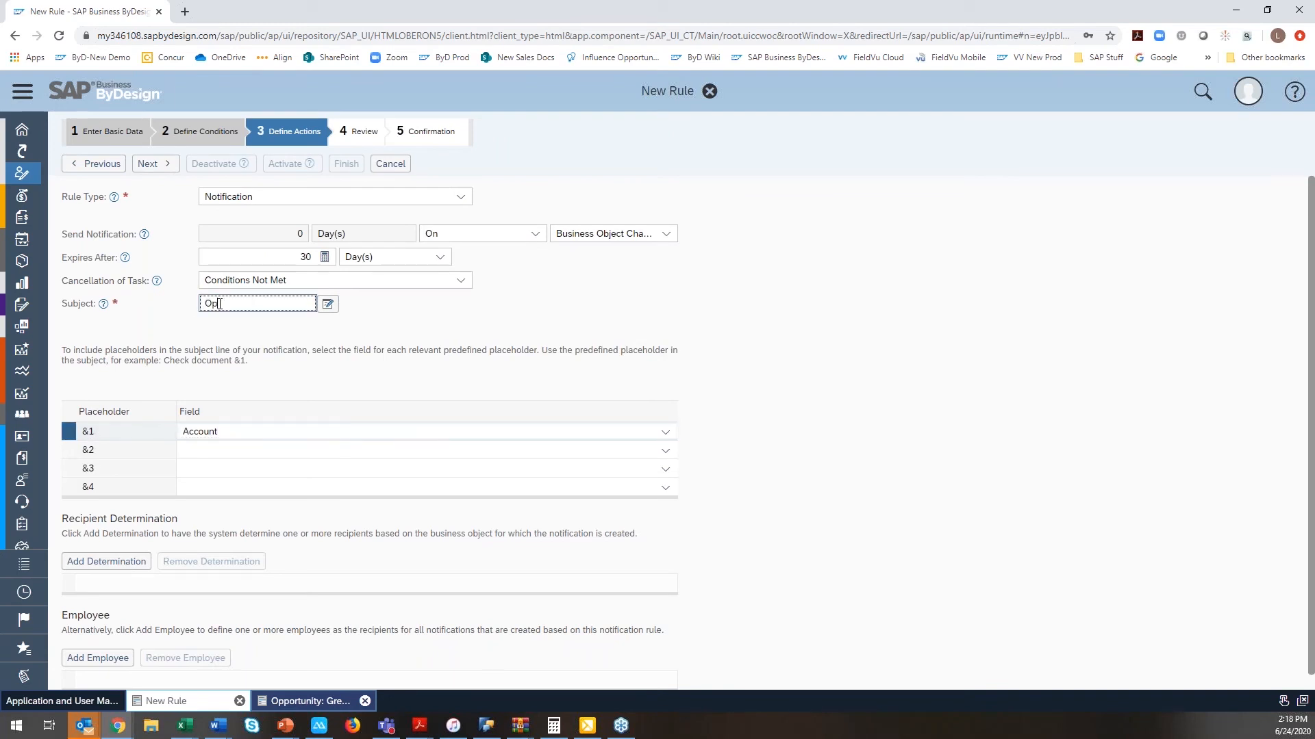
{"action": "type", "text": "portunity for &1"}
{"action": "type", "text": "is Qualified"}
{"action": "left_click", "coordinate": [949, 457]}
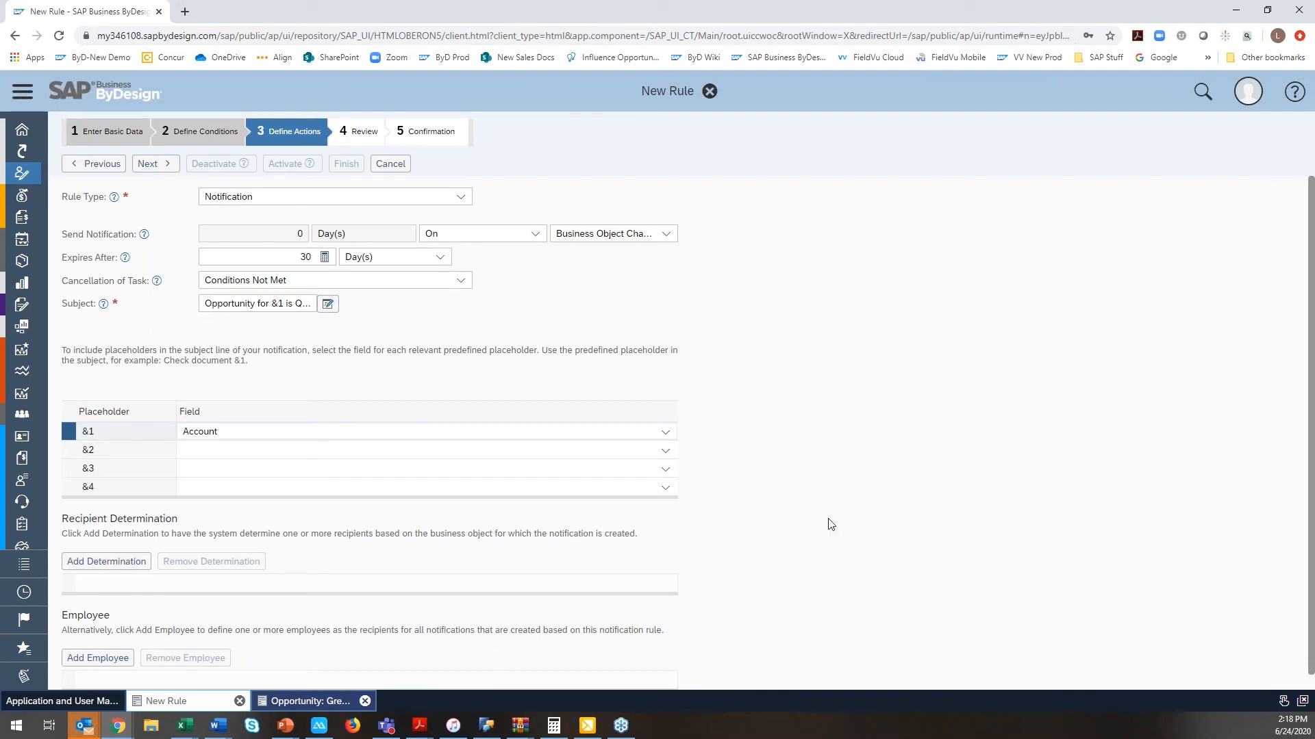
- Add a recipient determination to the notification, check its available recipient roles, and remove it again
{"action": "scroll", "coordinate": [460, 566], "scroll_direction": "down", "scroll_amount": 1}
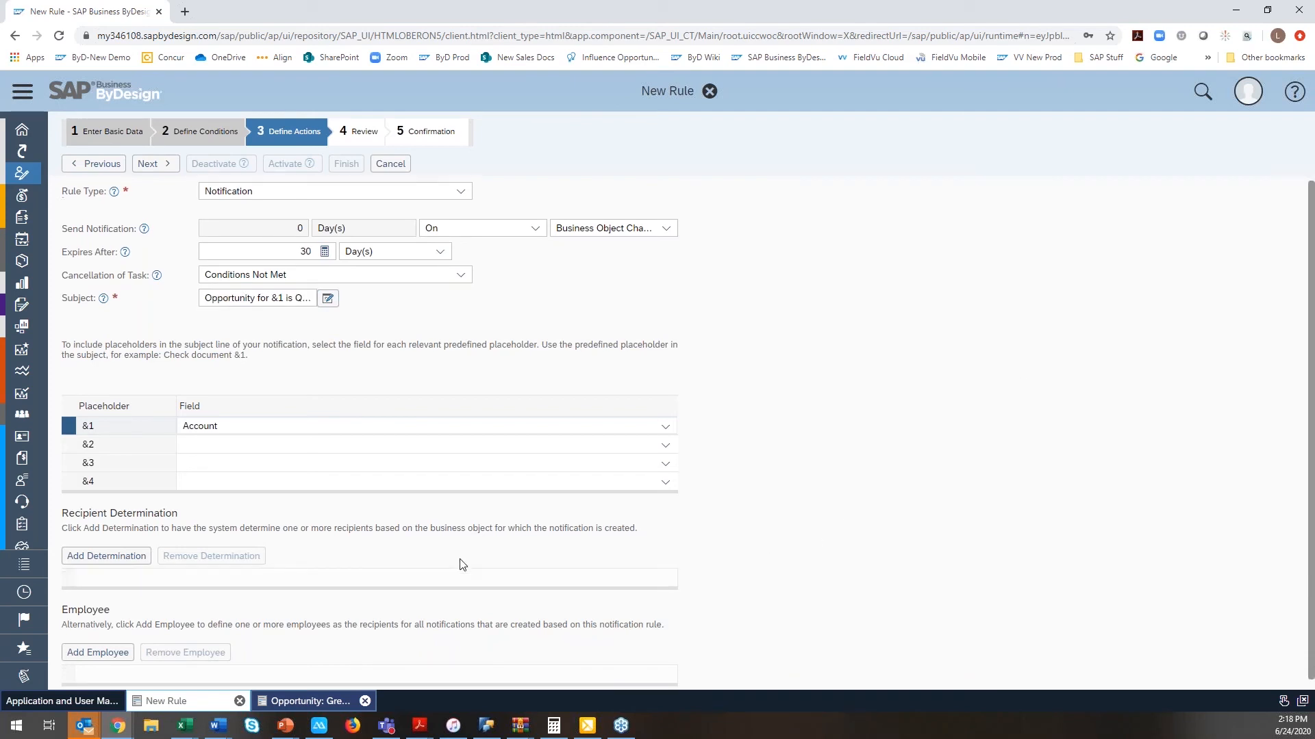
{"action": "left_click", "coordinate": [100, 548]}
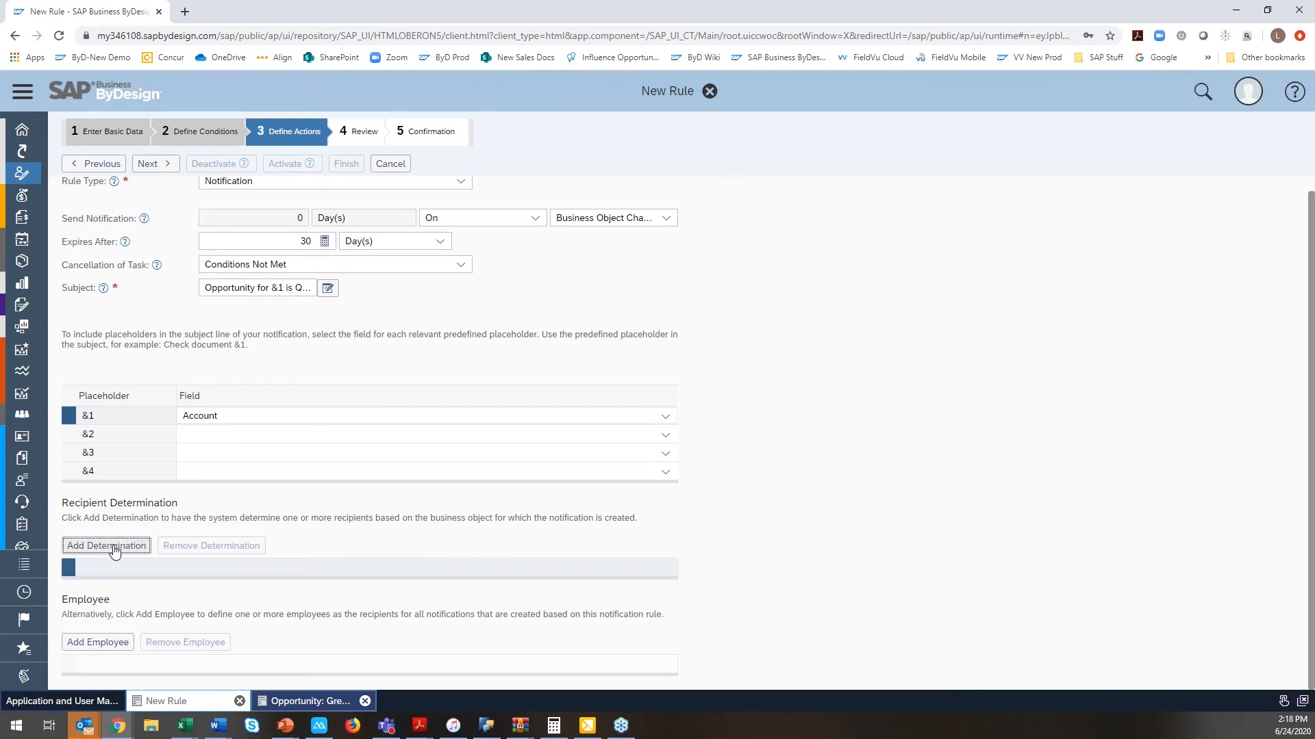
{"action": "left_click", "coordinate": [664, 568]}
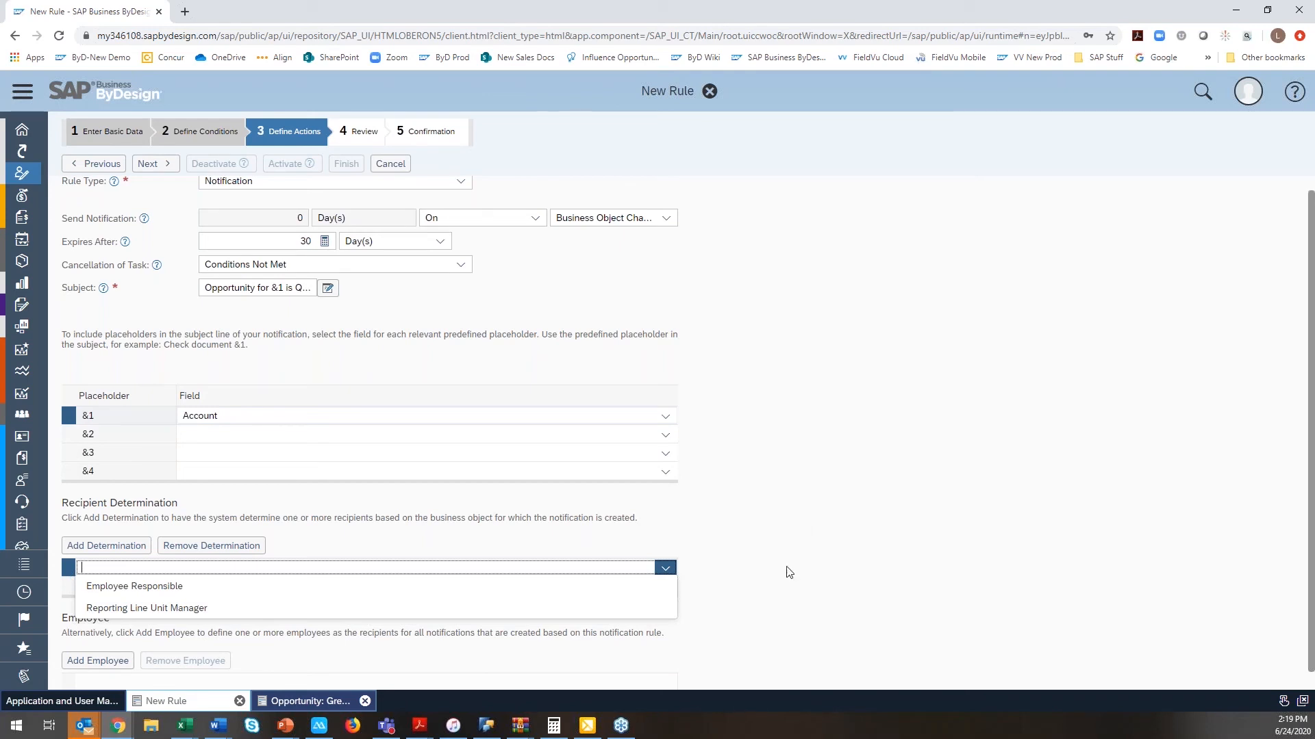
{"action": "left_click", "coordinate": [255, 547]}
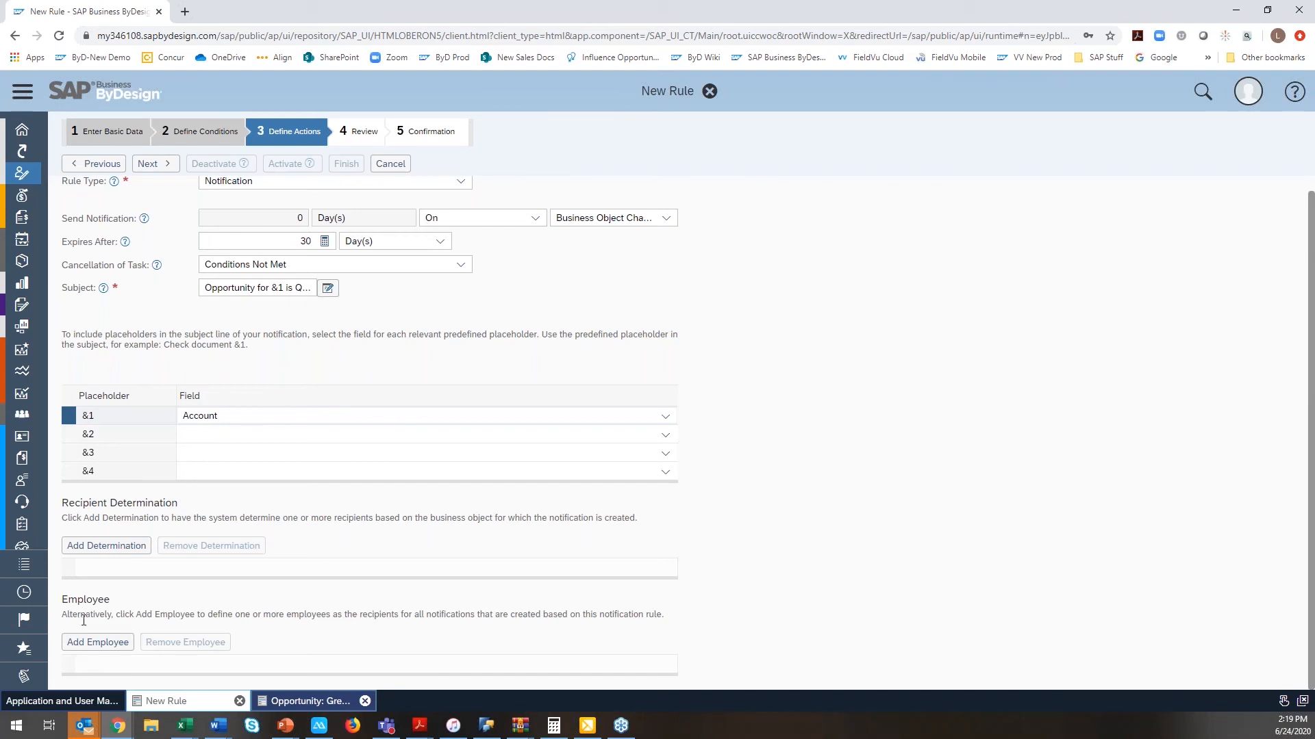
- Add two employees as recipients of the notification, looking each one up by name
{"action": "left_click", "coordinate": [89, 645]}
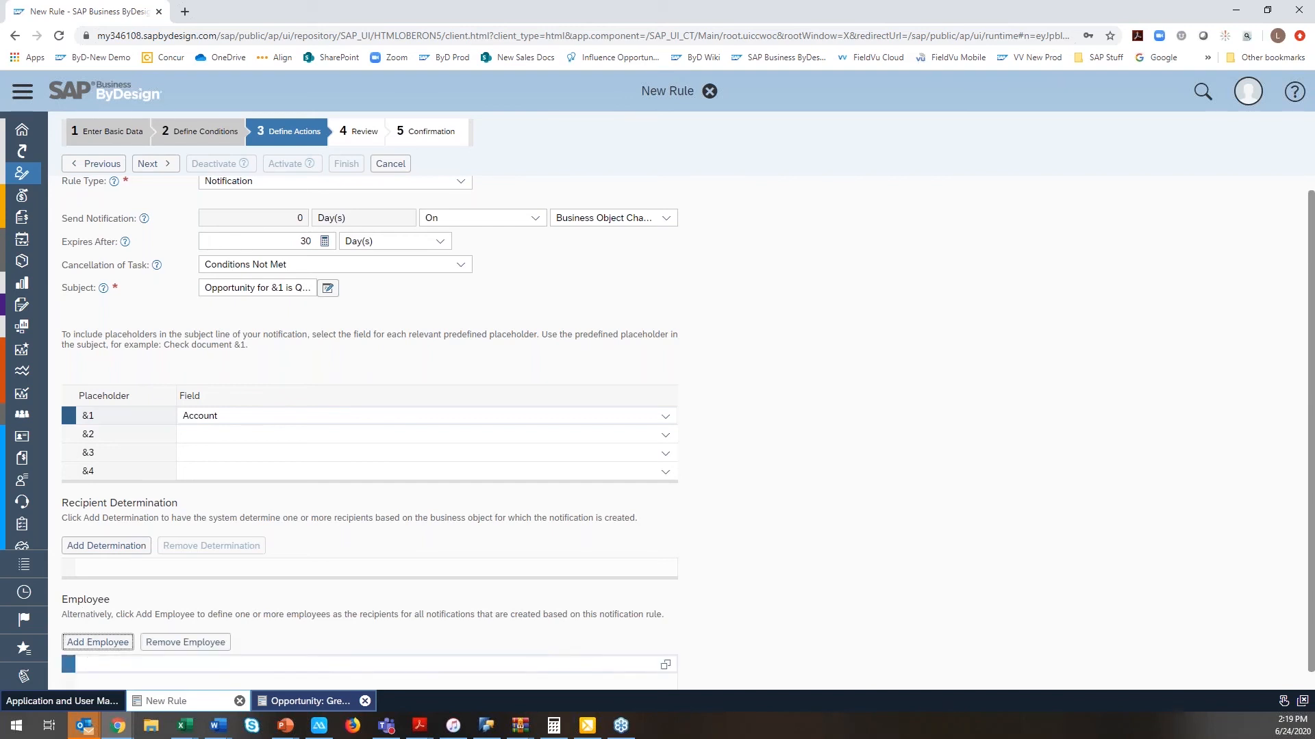
{"action": "type", "text": "smoke"}
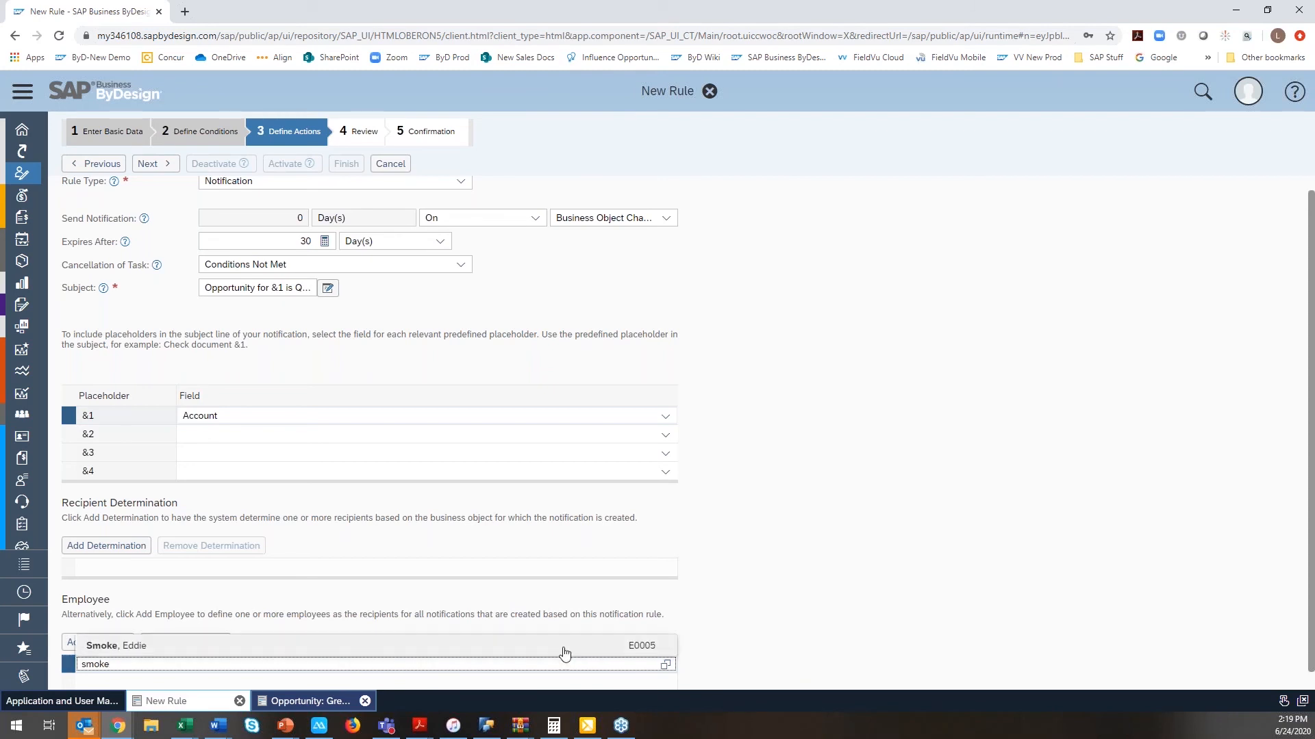
{"action": "left_click", "coordinate": [564, 647]}
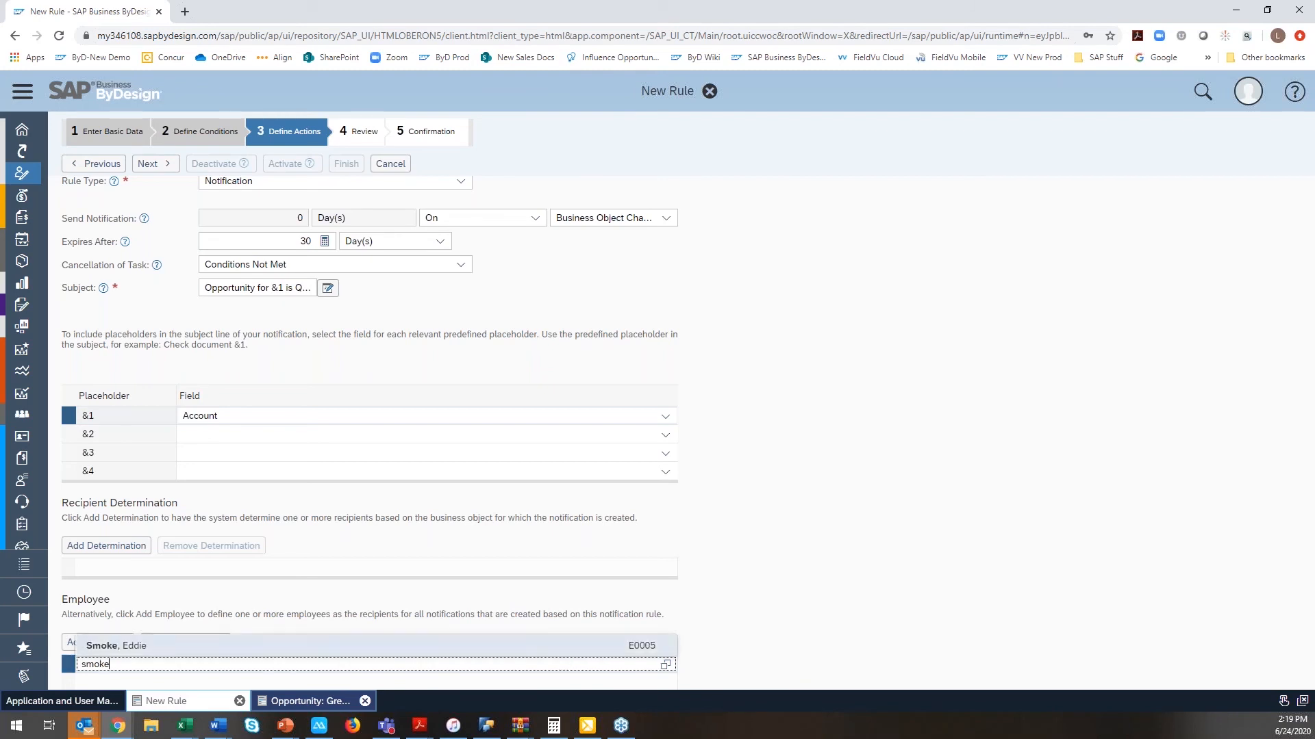
{"action": "left_click", "coordinate": [452, 664]}
{"action": "type", "text": "kate"}
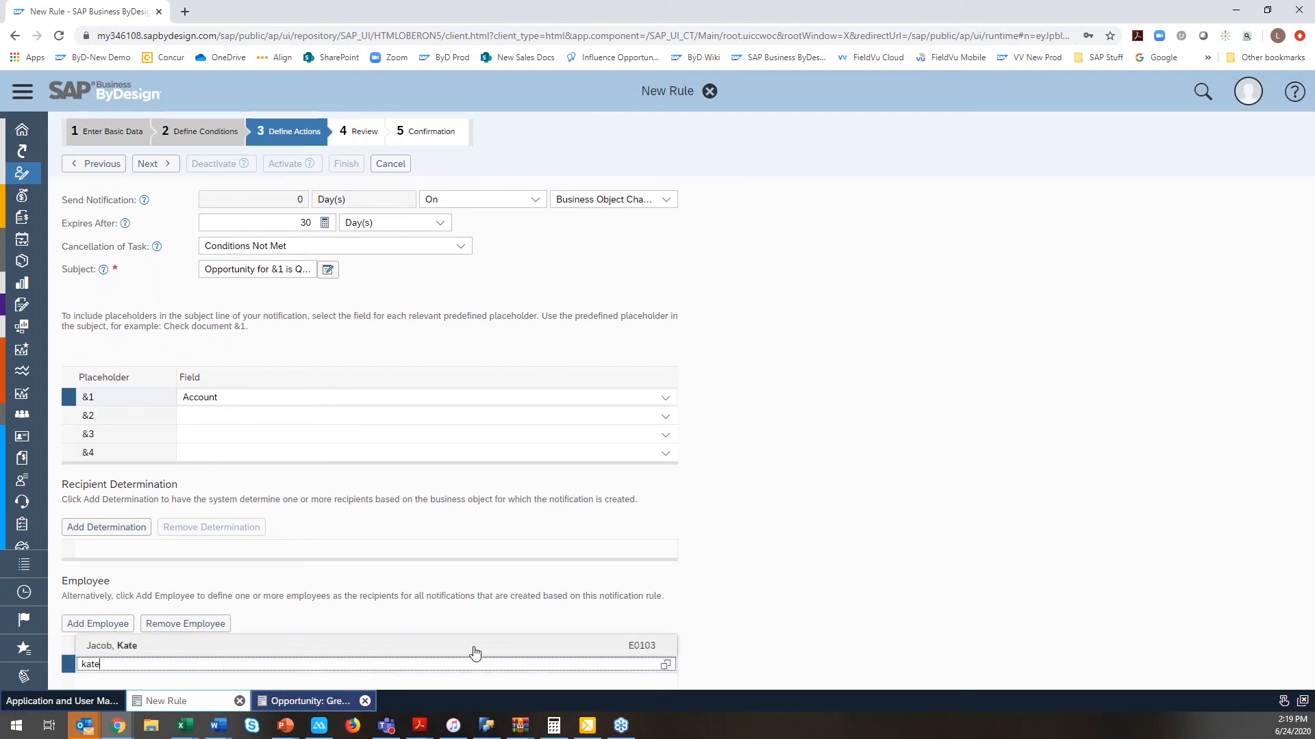
{"action": "left_click", "coordinate": [475, 652]}
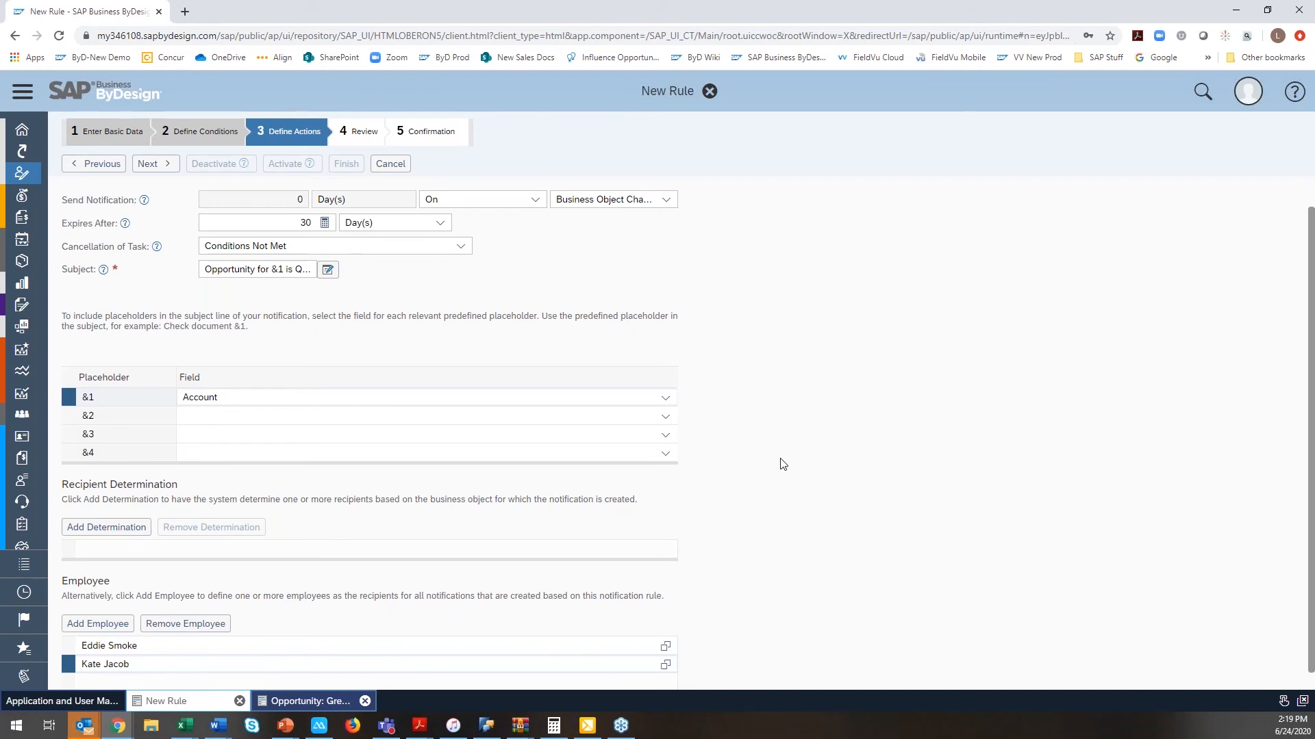
- Proceed to the review of the Hubspot >50 rule, activate it, finish the rule and close the confirmation
{"action": "scroll", "coordinate": [782, 465], "scroll_direction": "up", "scroll_amount": 2}
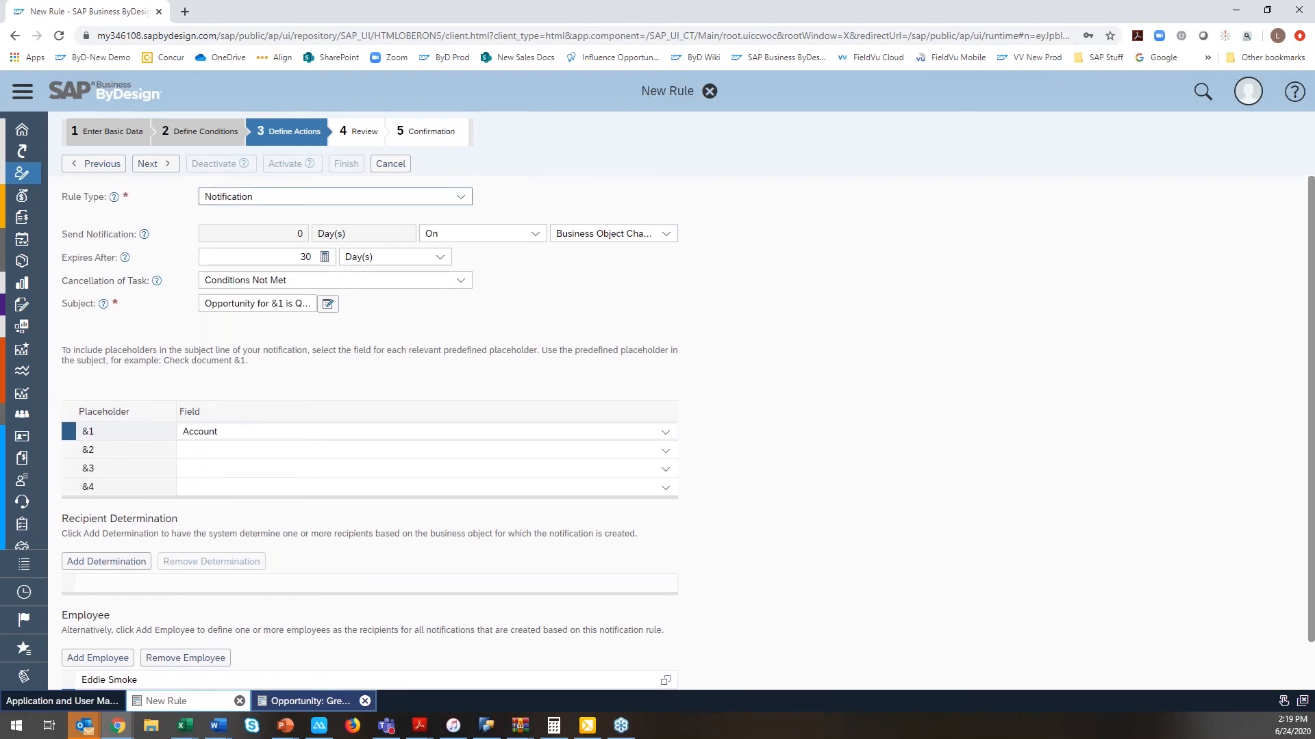
{"action": "left_click", "coordinate": [168, 164]}
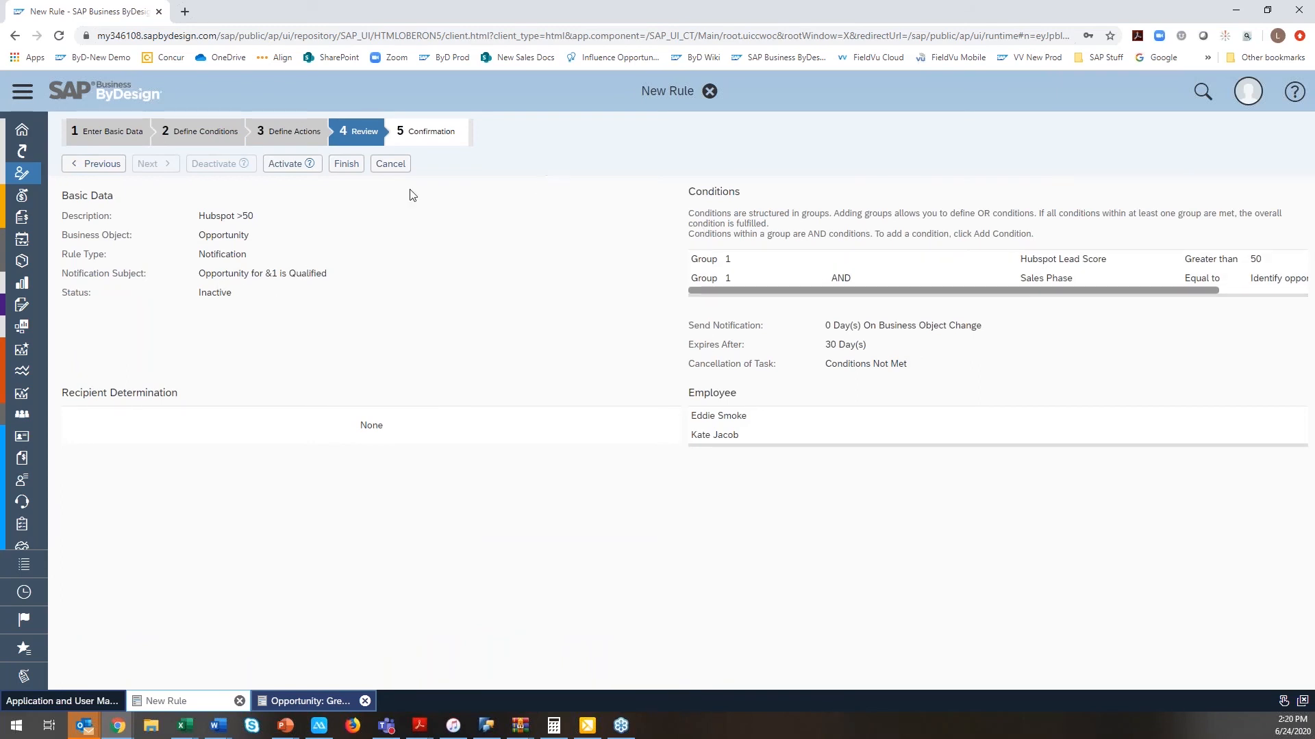
{"action": "left_click", "coordinate": [285, 167]}
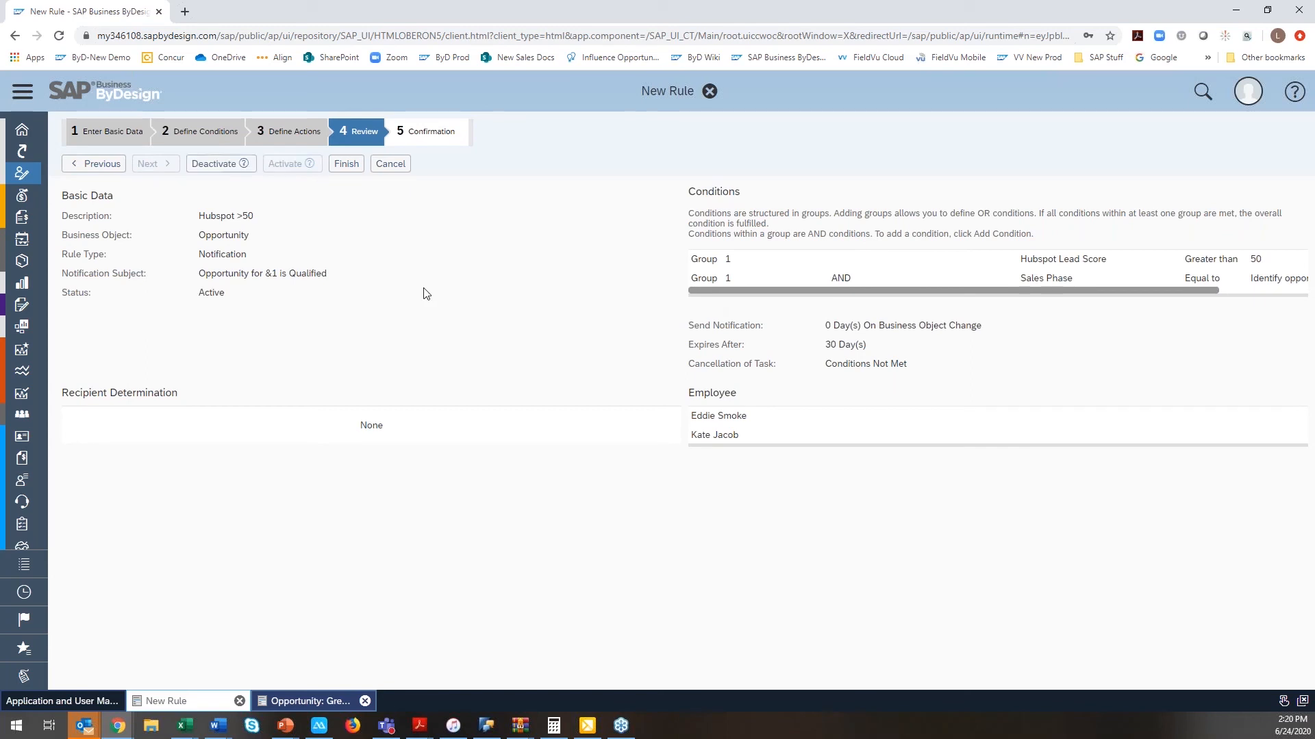
{"action": "left_click", "coordinate": [346, 164]}
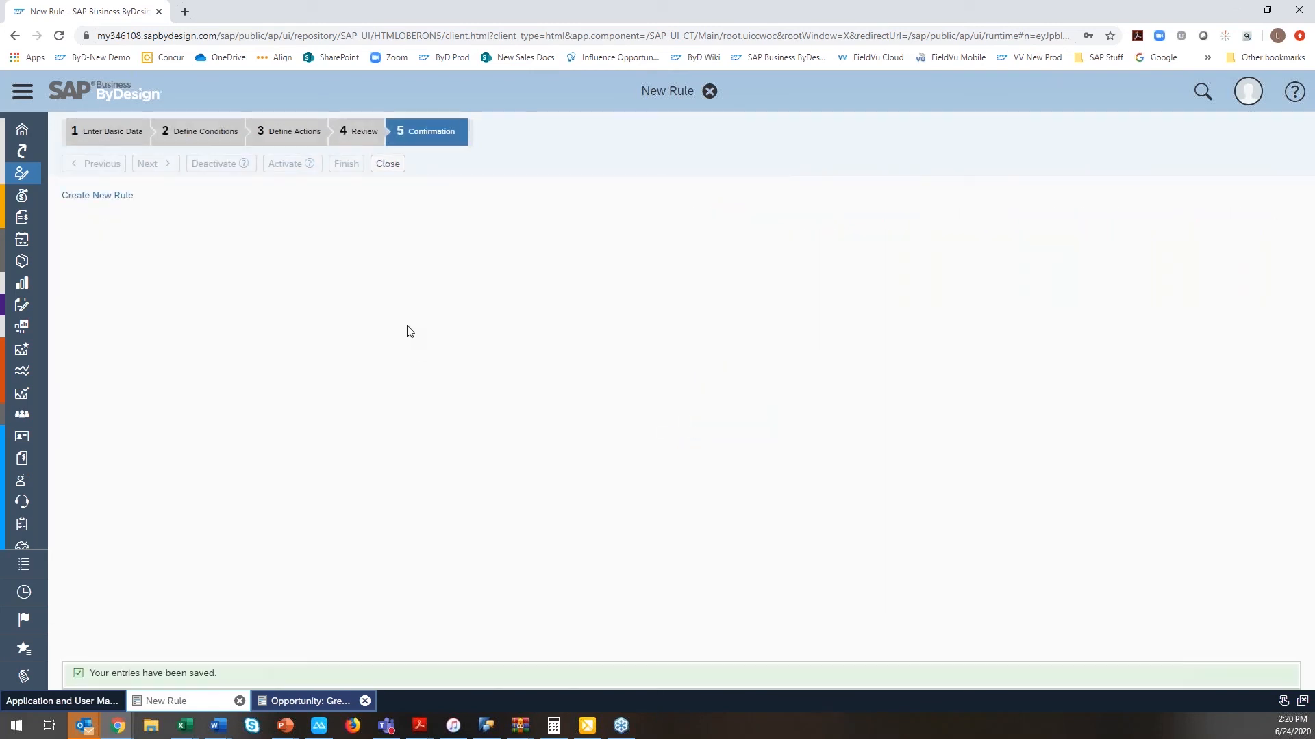
{"action": "left_click", "coordinate": [26, 96]}
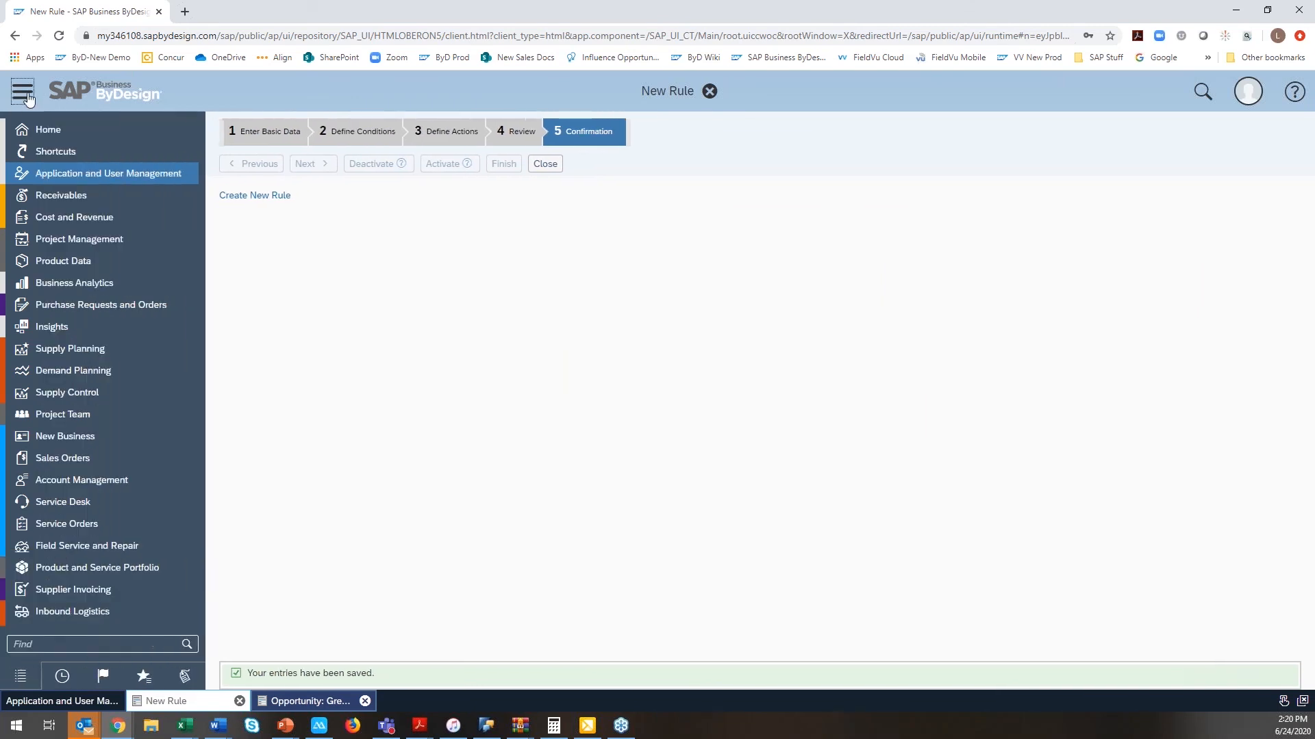
{"action": "left_click", "coordinate": [559, 170]}
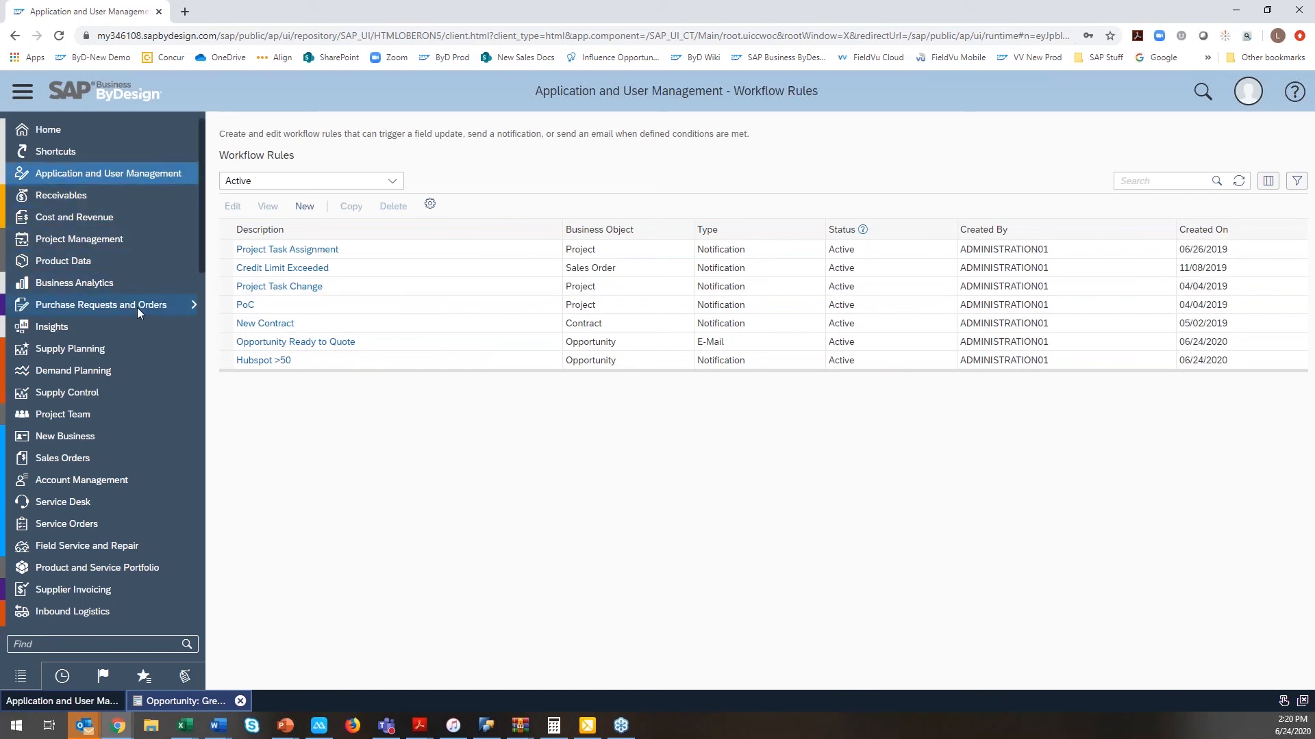
- Create and save a new opportunity for account Alpha Analytical with description "New Opp" and an expected value of 1,000 USD
{"action": "mouse_move", "coordinate": [137, 450]}
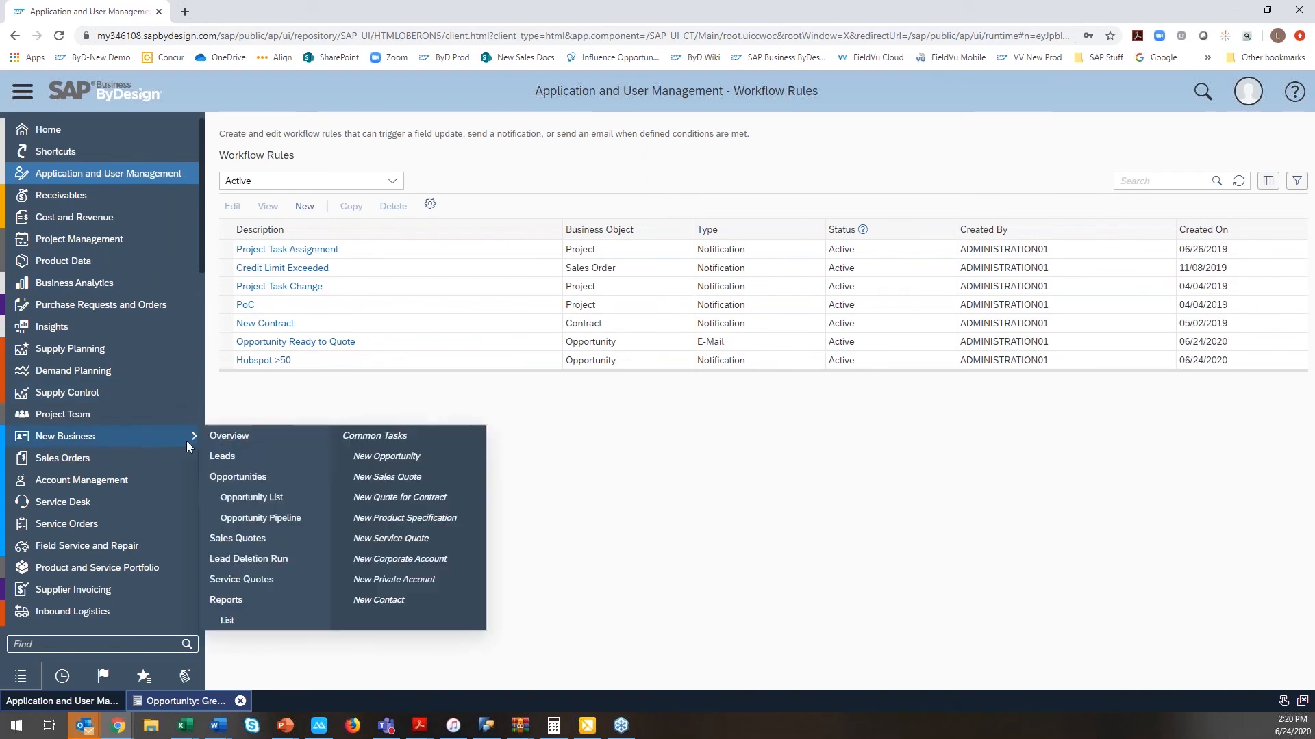
{"action": "left_click", "coordinate": [363, 457]}
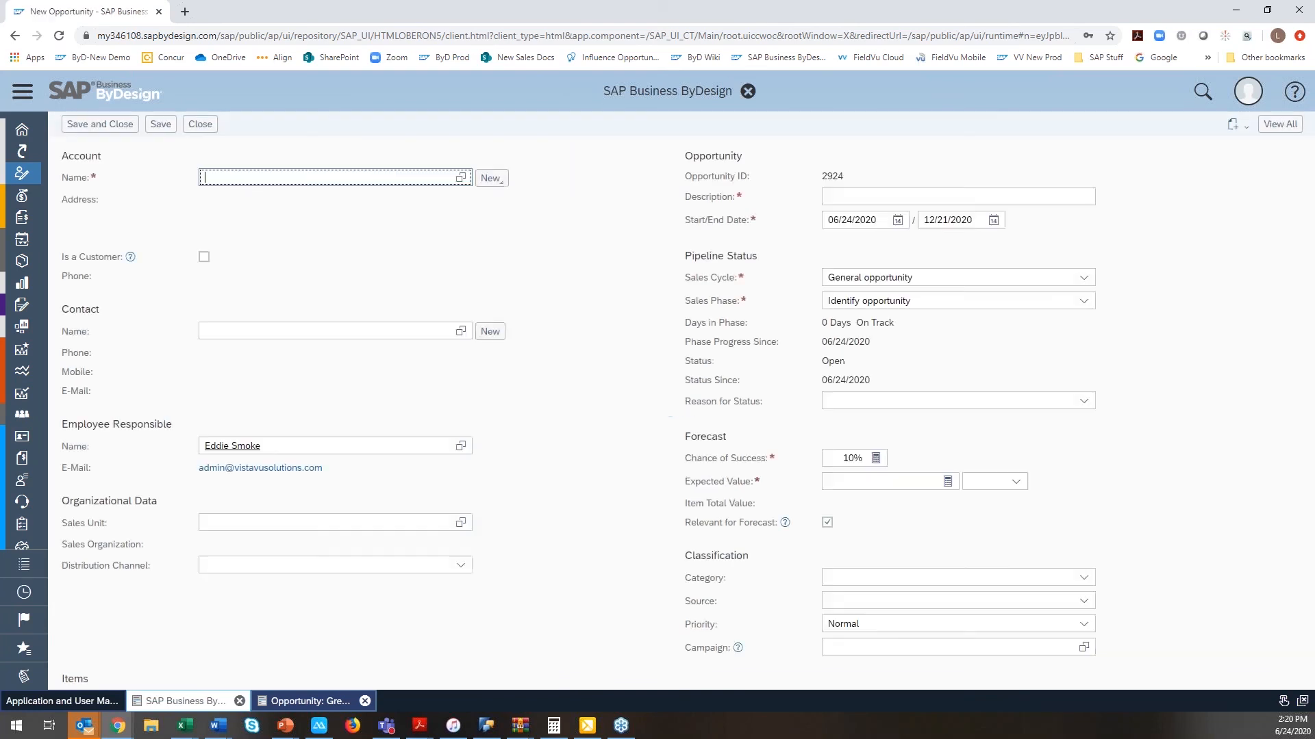
{"action": "type", "text": "alpha"}
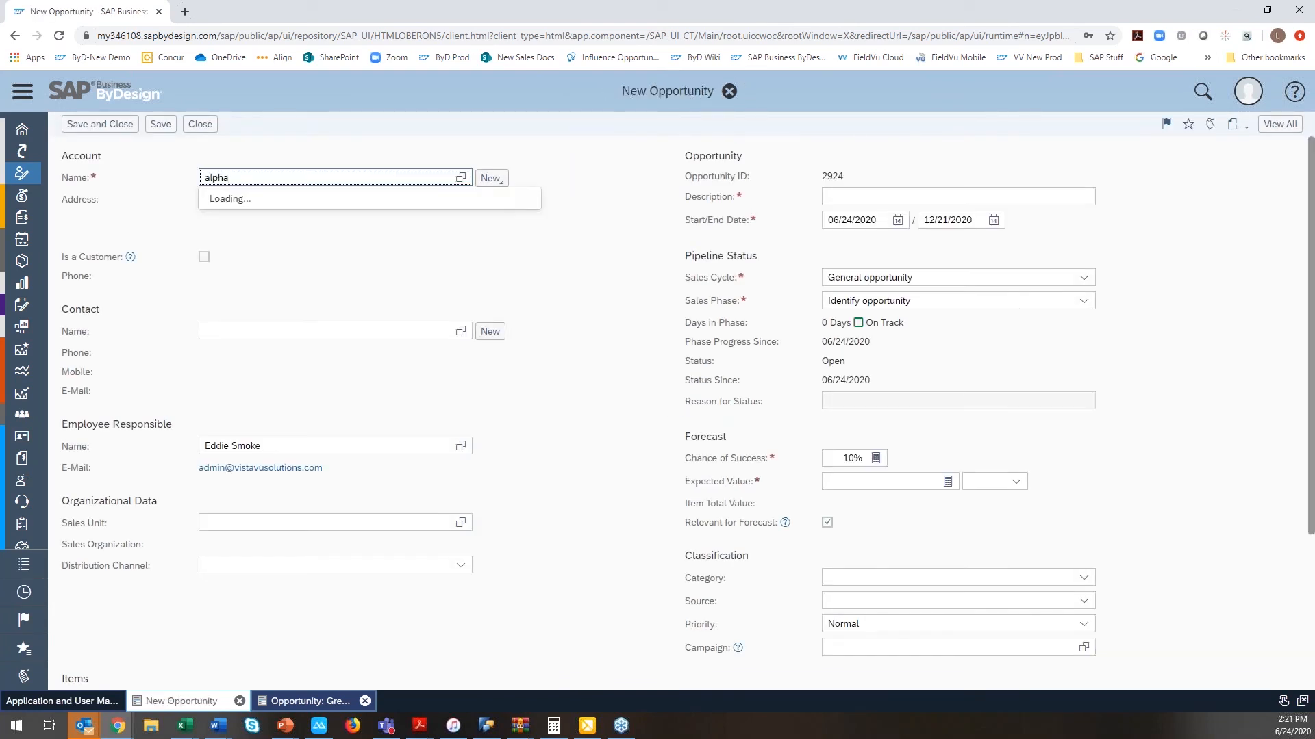
{"action": "left_click", "coordinate": [264, 199]}
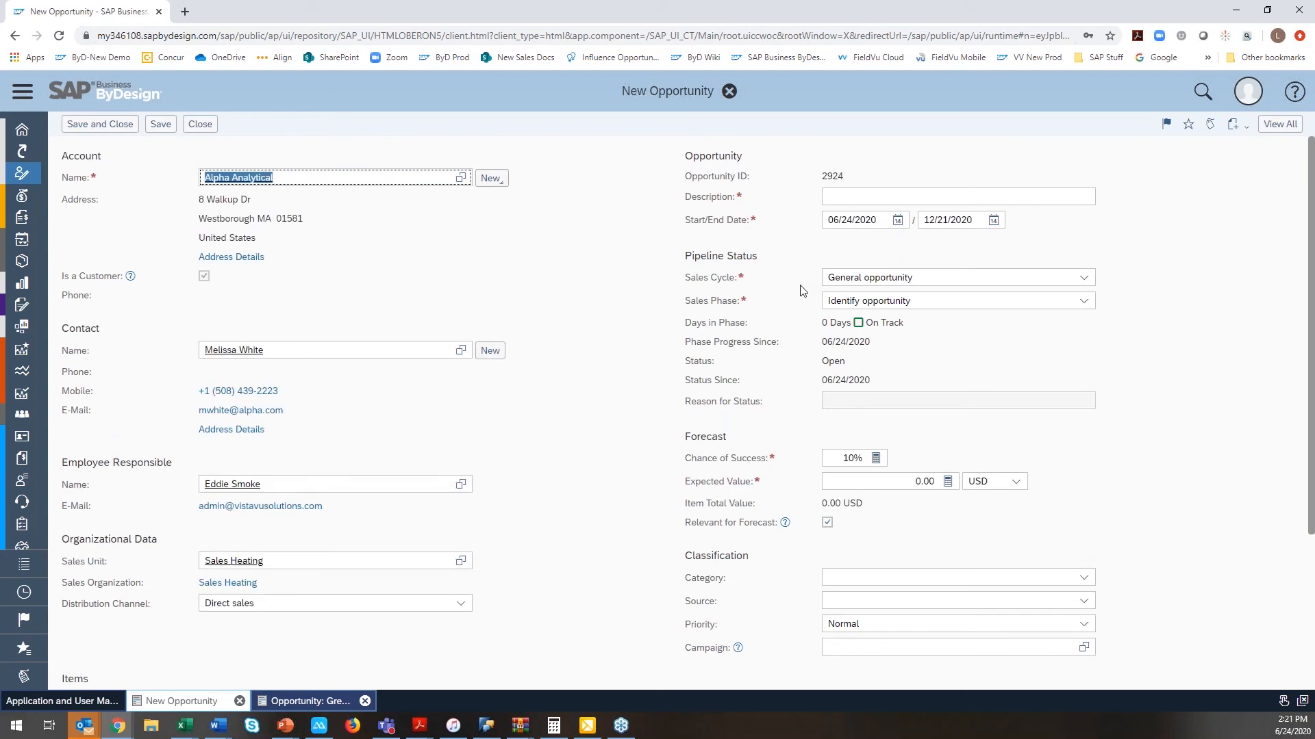
{"action": "left_click", "coordinate": [872, 193]}
{"action": "type", "text": "New "}
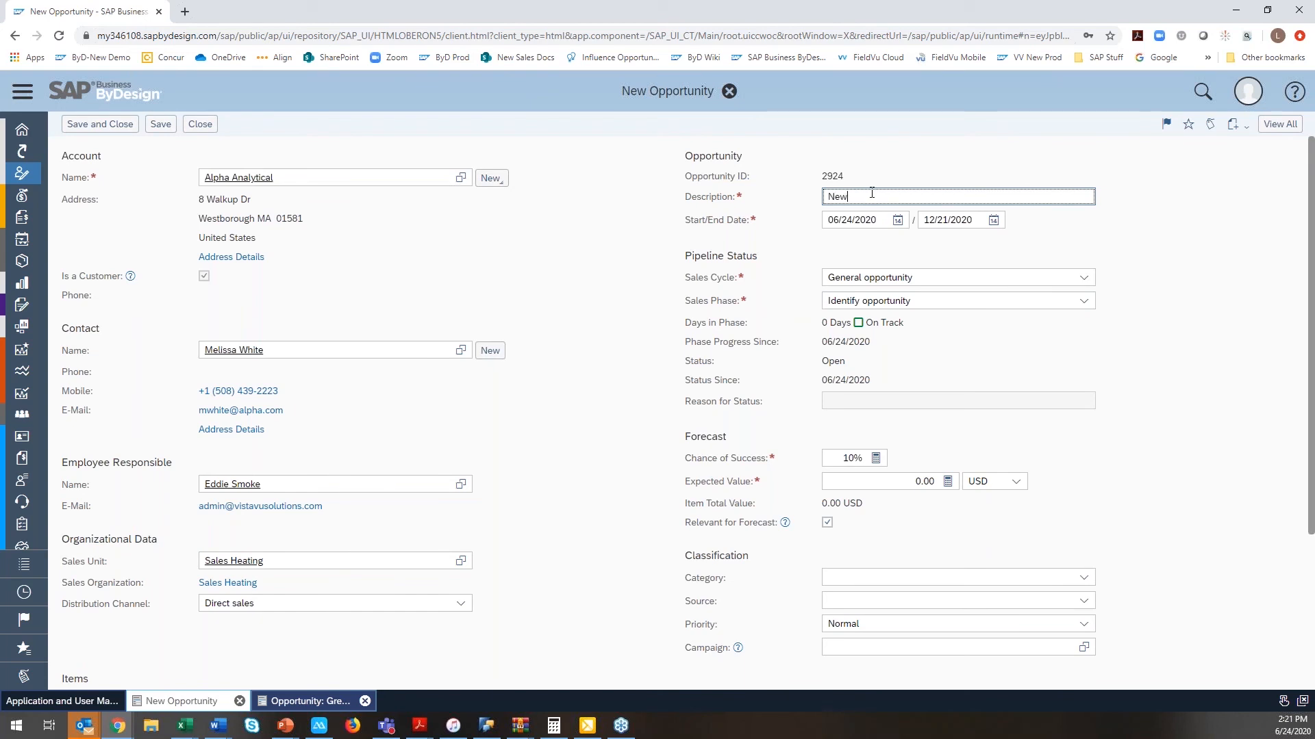
{"action": "type", "text": "Opp"}
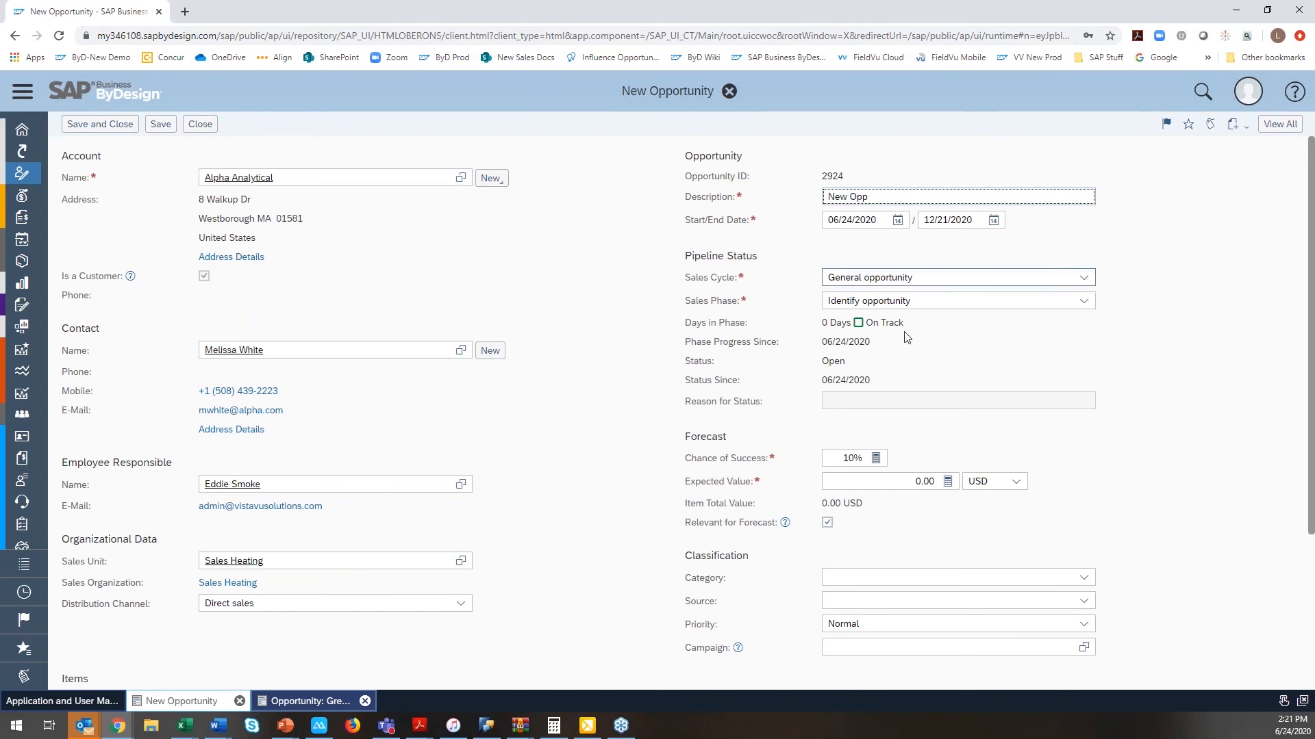
{"action": "left_click", "coordinate": [900, 479]}
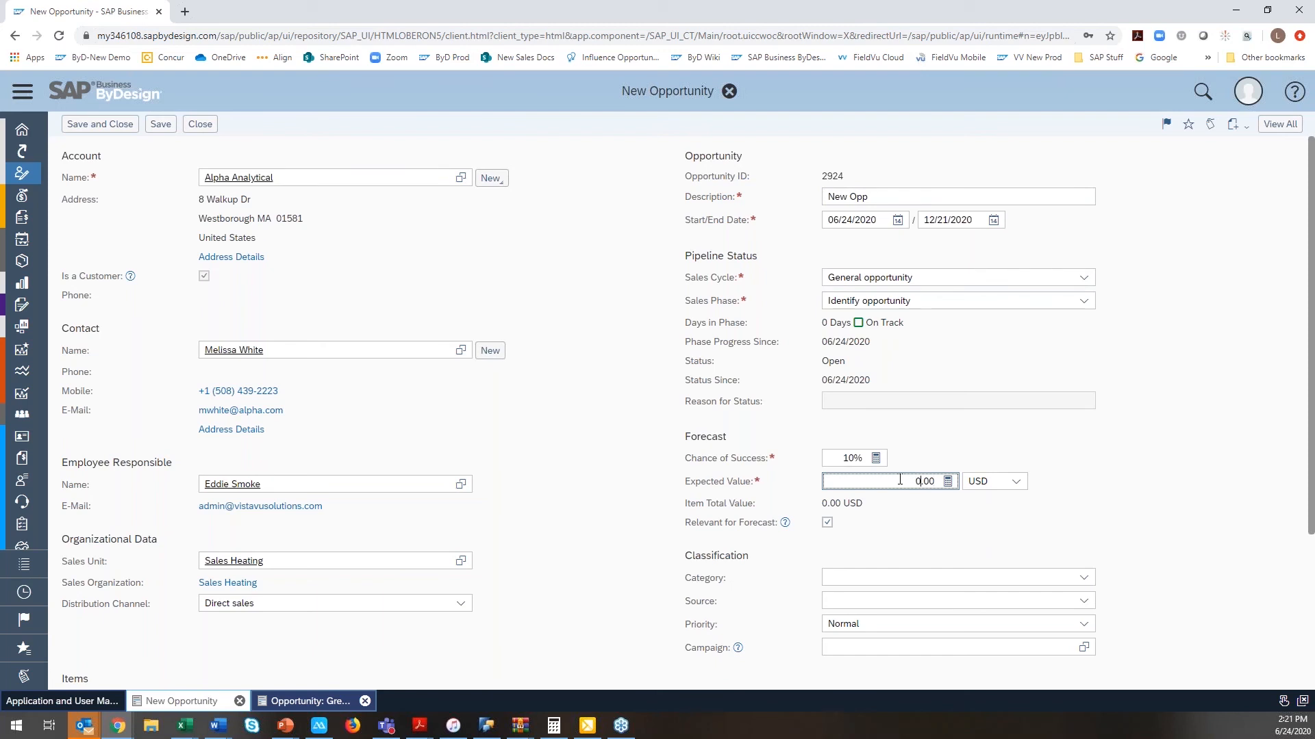
{"action": "type", "text": "1000"}
{"action": "left_click", "coordinate": [172, 126]}
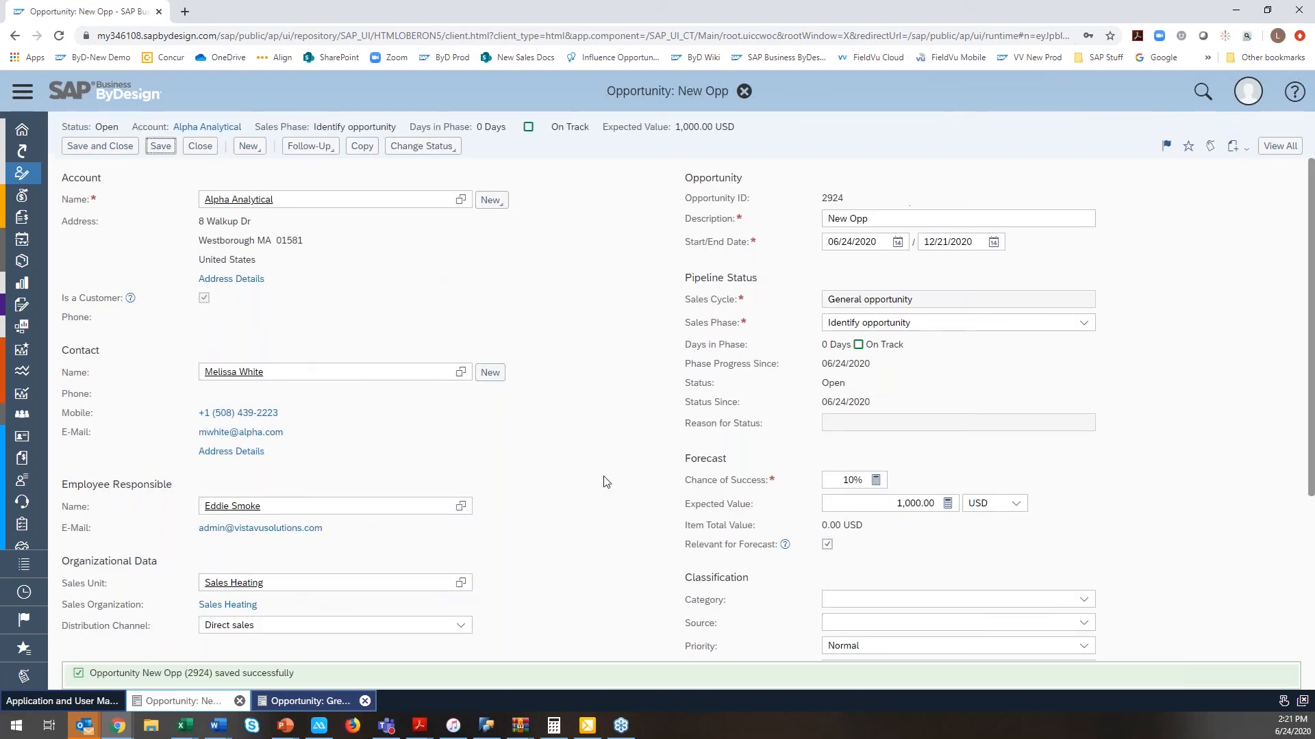
- Show the full details of the New Opp opportunity, set its Hubspot Lead Score to 45 and save
{"action": "left_click", "coordinate": [1280, 146]}
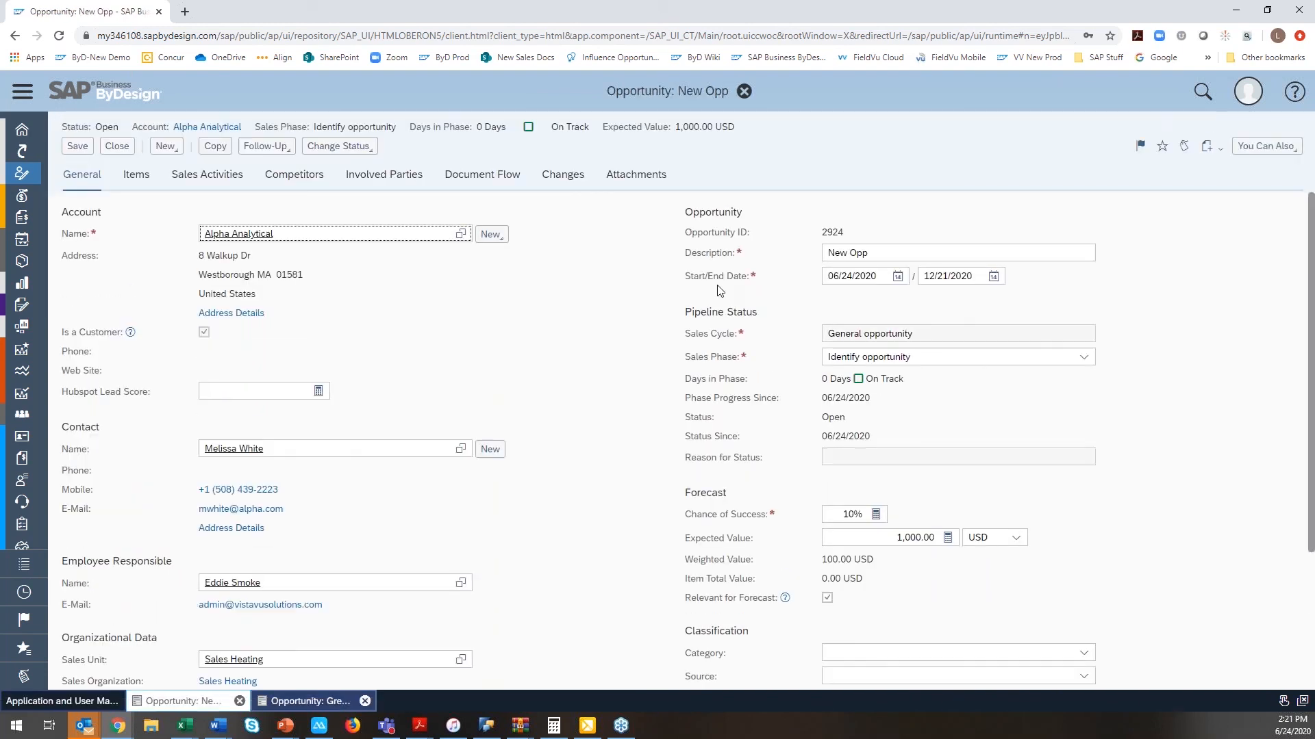
{"action": "left_click", "coordinate": [278, 392]}
{"action": "type", "text": "45"}
{"action": "left_click", "coordinate": [77, 146]}
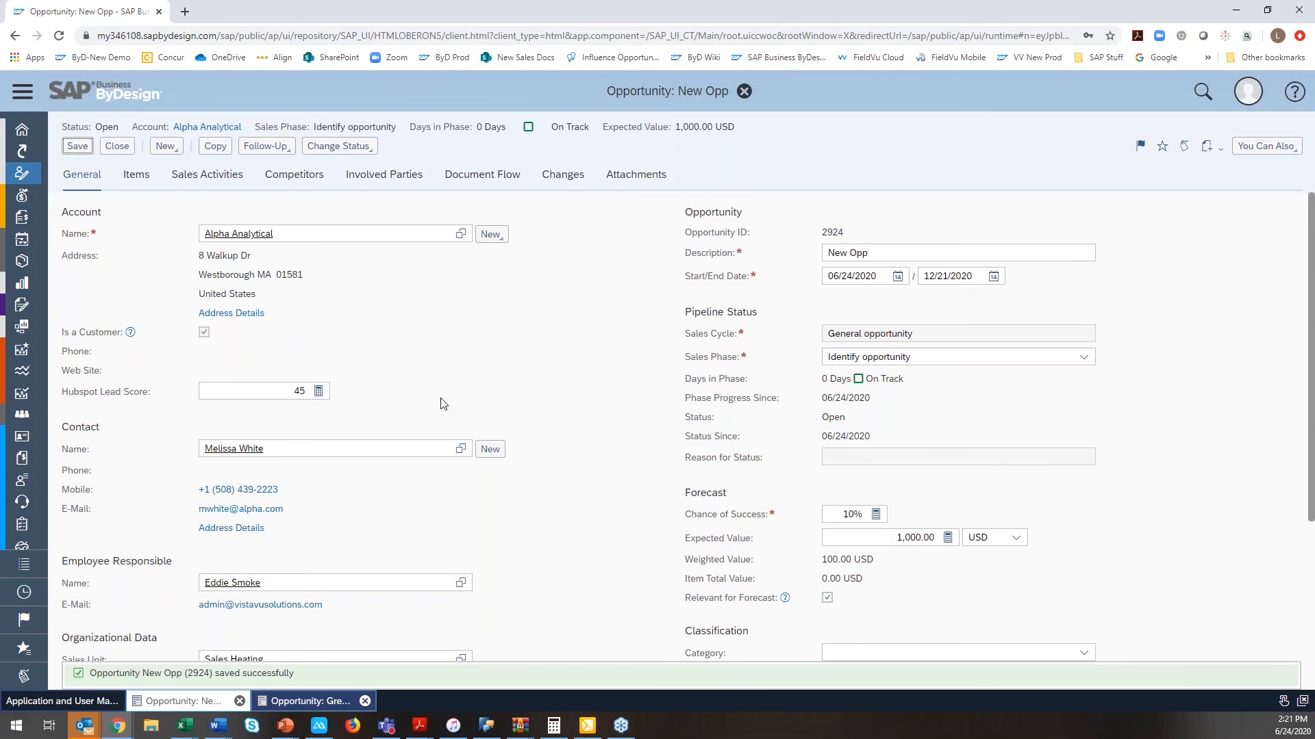
- Set the opportunity's Hubspot Lead Score to 55 and save to test the notification rule
{"action": "double_click", "coordinate": [301, 393]}
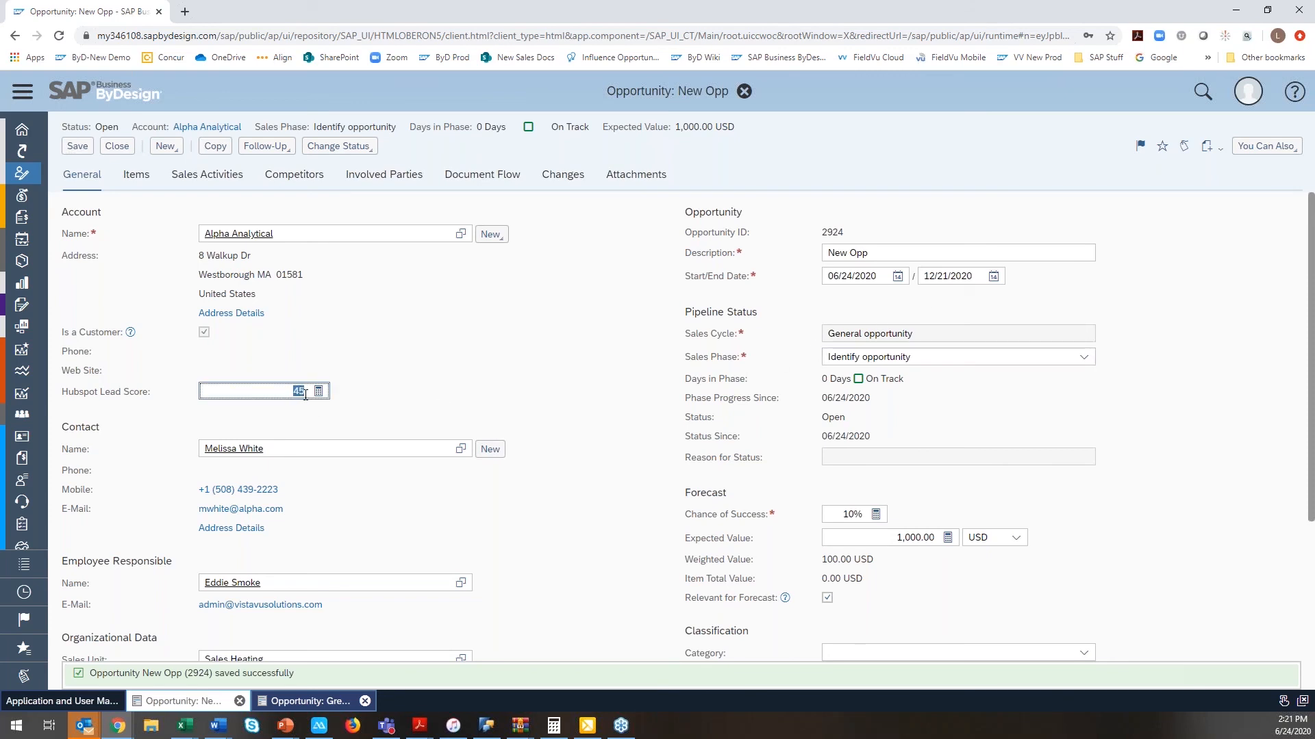
{"action": "type", "text": "55"}
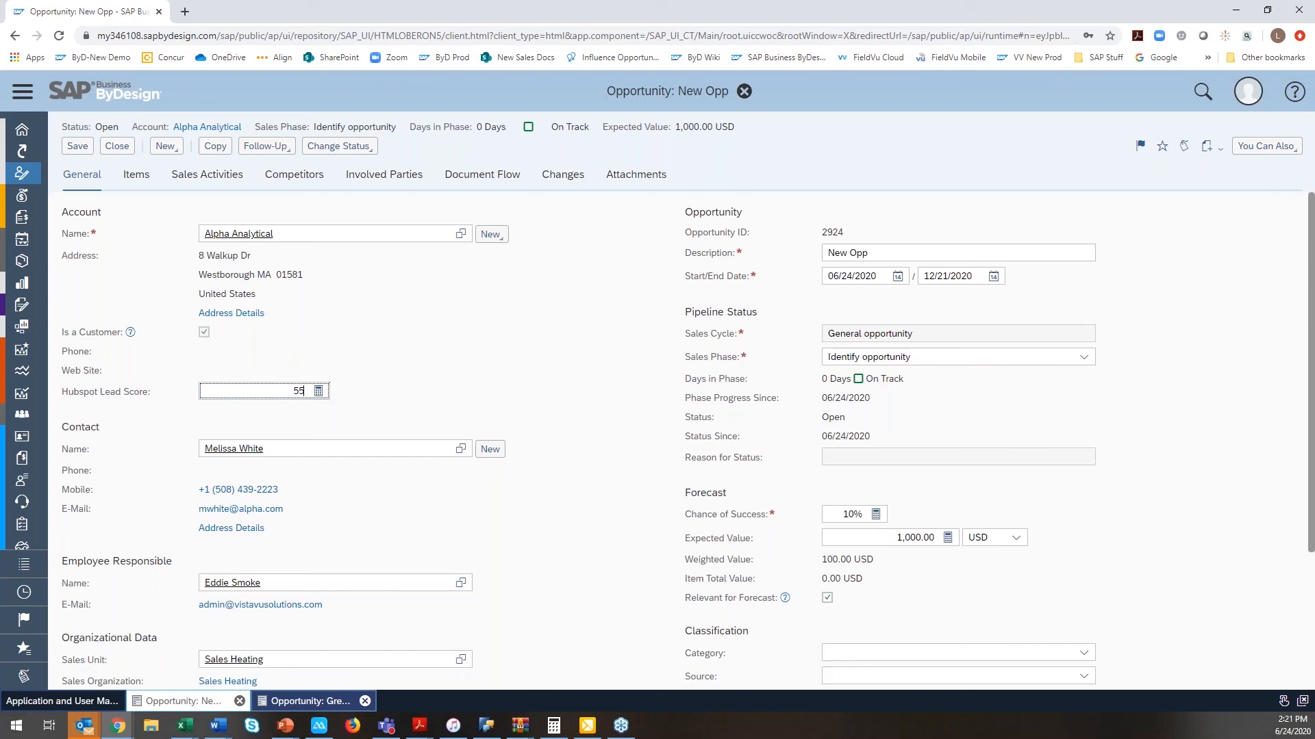
{"action": "left_click", "coordinate": [84, 150]}
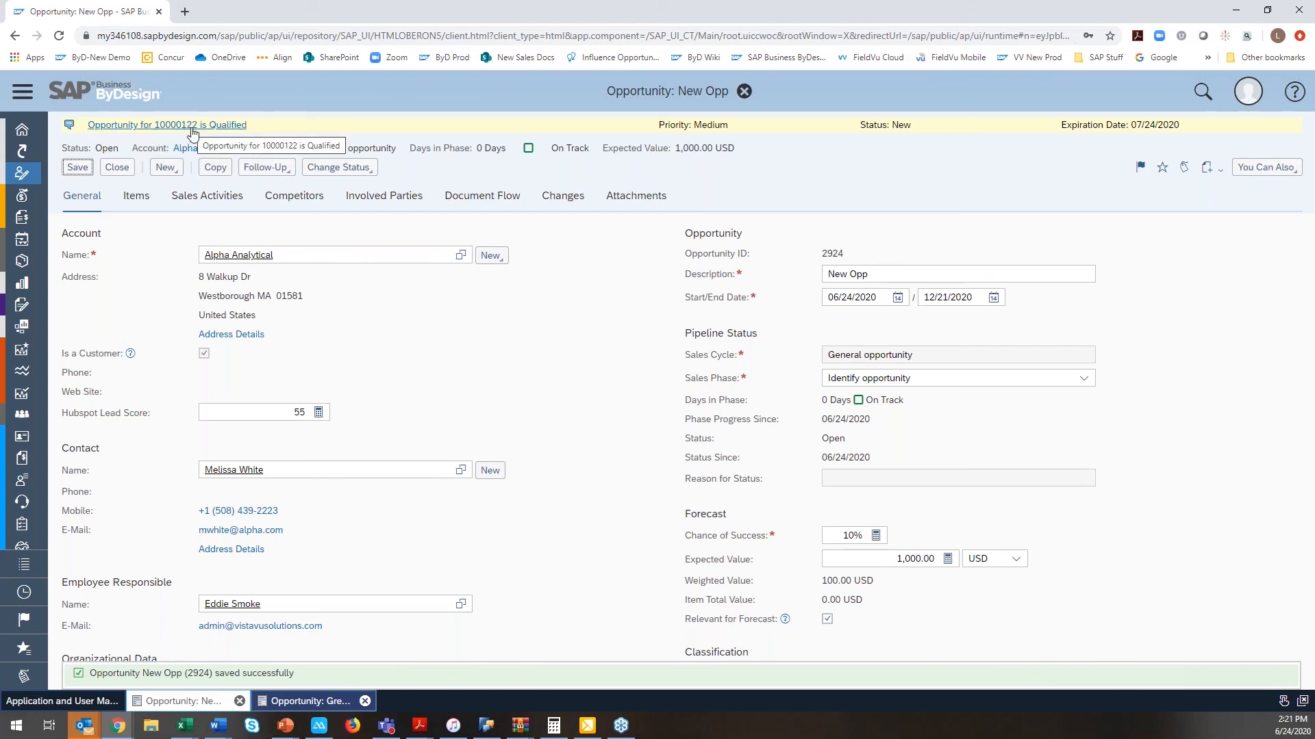
- Open the list of all open items from the home launchpad and check for the qualified opportunity notification
{"action": "left_click", "coordinate": [23, 91]}
{"action": "left_click", "coordinate": [233, 129]}
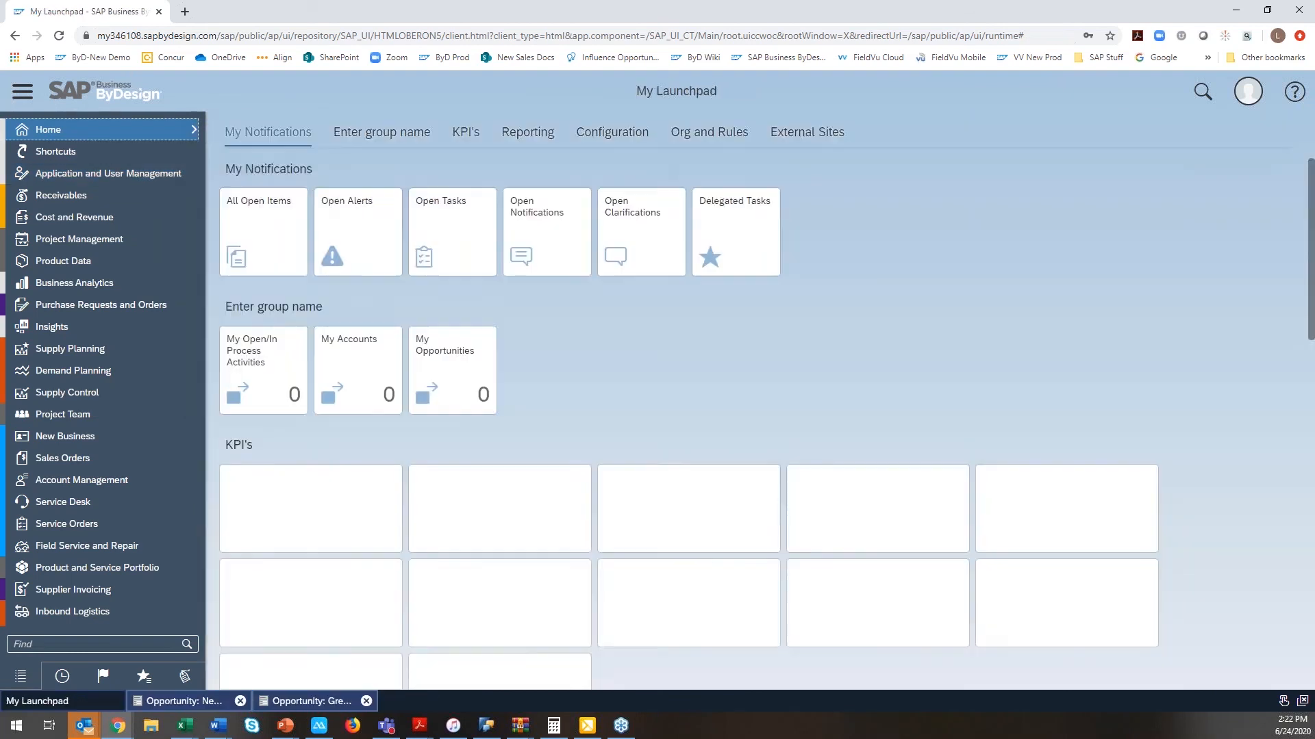
{"action": "left_click", "coordinate": [290, 209]}
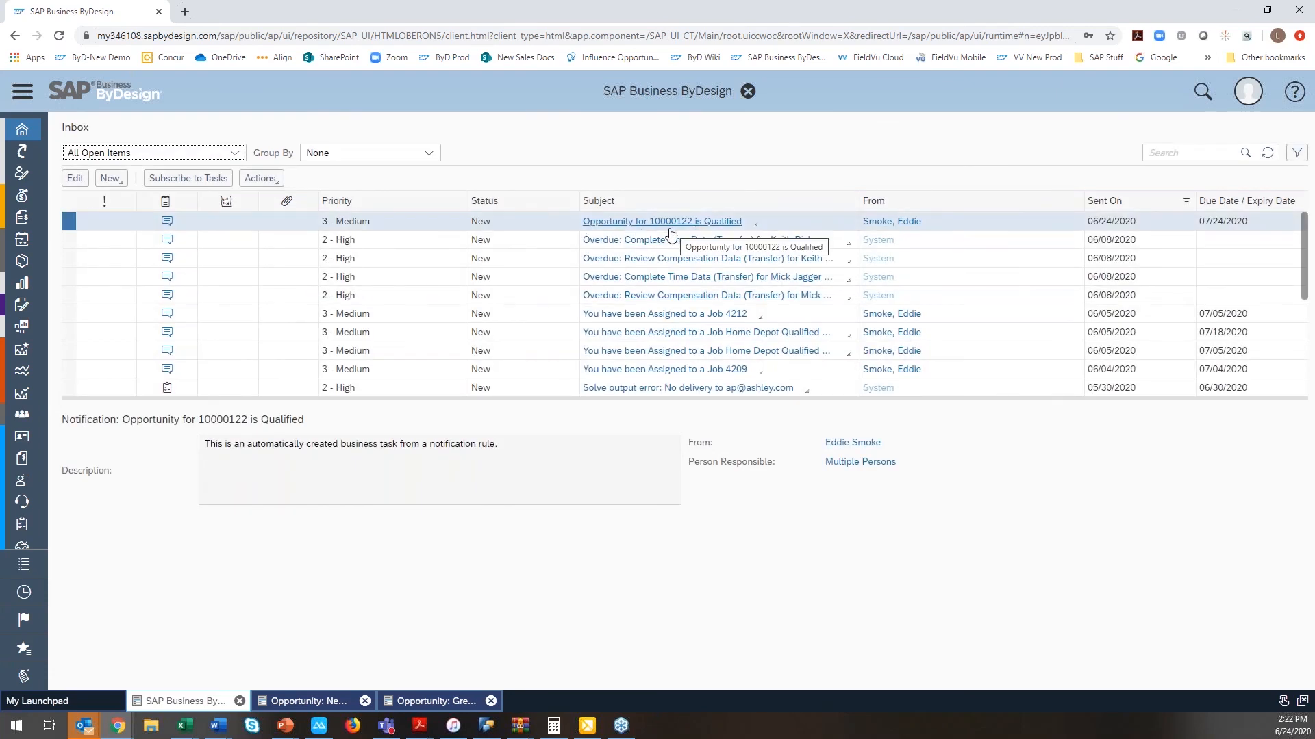
- Examine the e-mail task subscriptions for the Opportunity List under New Business, and close them without changes
{"action": "left_click", "coordinate": [203, 180]}
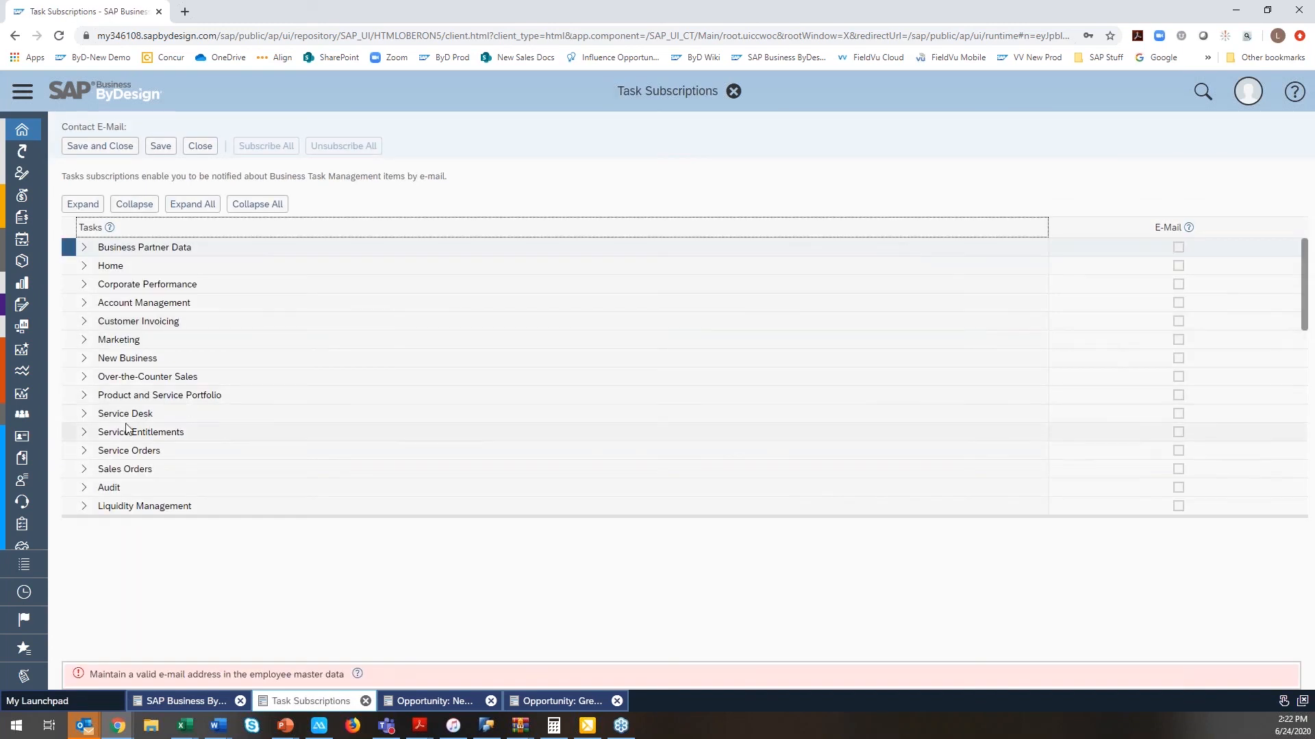
{"action": "left_click", "coordinate": [84, 358]}
{"action": "left_click", "coordinate": [95, 378]}
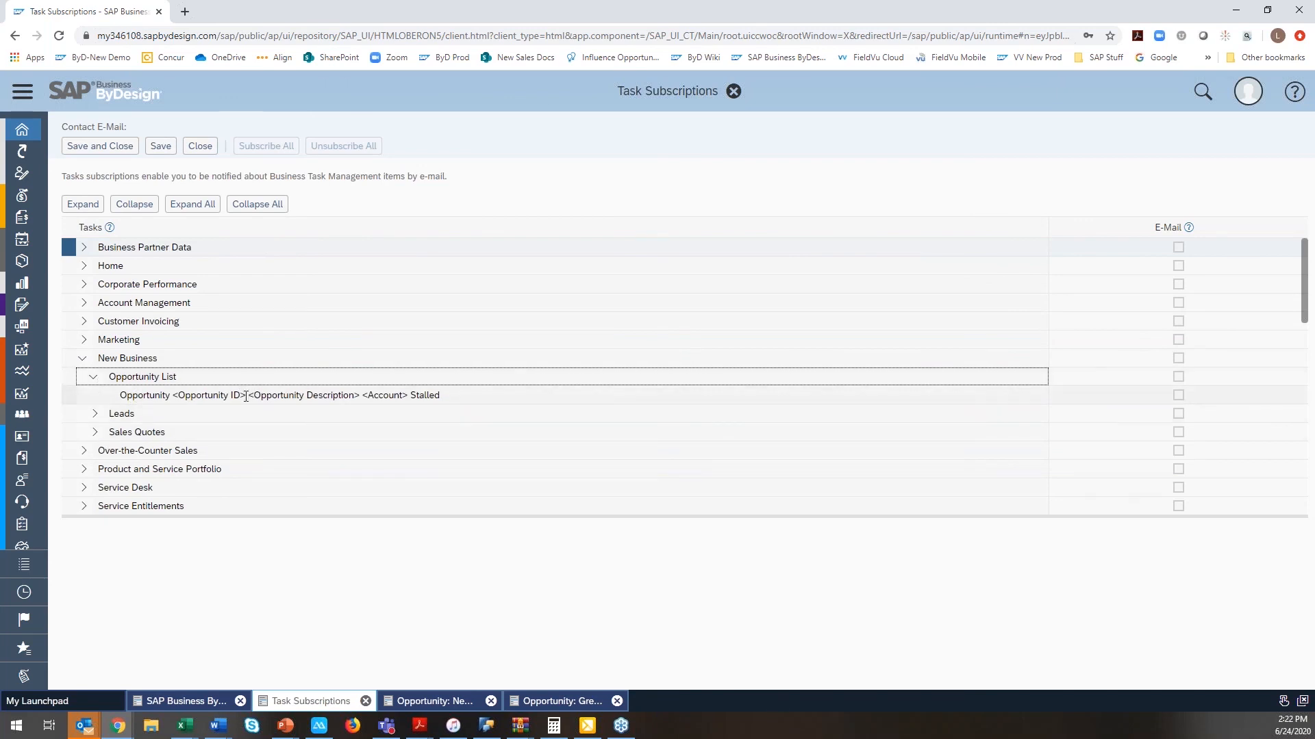
{"action": "left_click", "coordinate": [195, 147]}
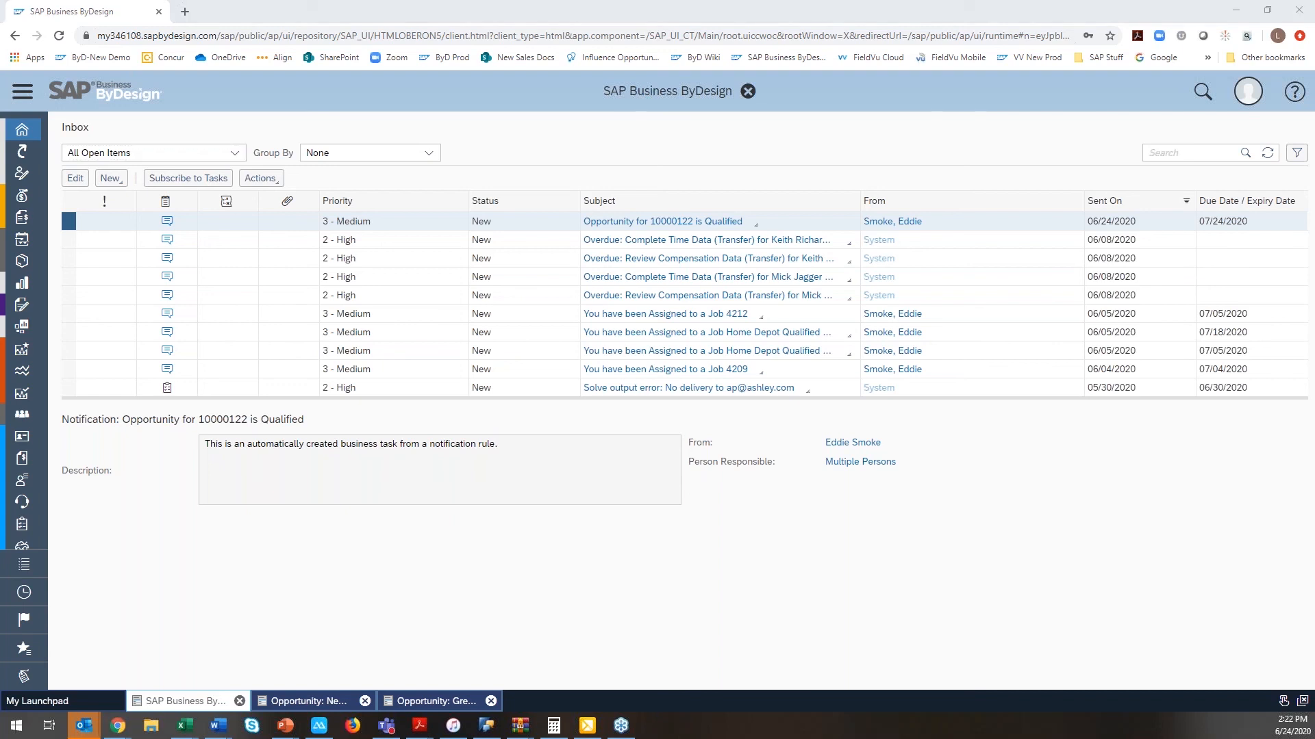
- Switch to Outlook and examine the e-mail announcing that an opportunity is ready to estimate
{"action": "left_click_drag", "start_coordinate": [1082, 738], "coordinate": [774, 24]}
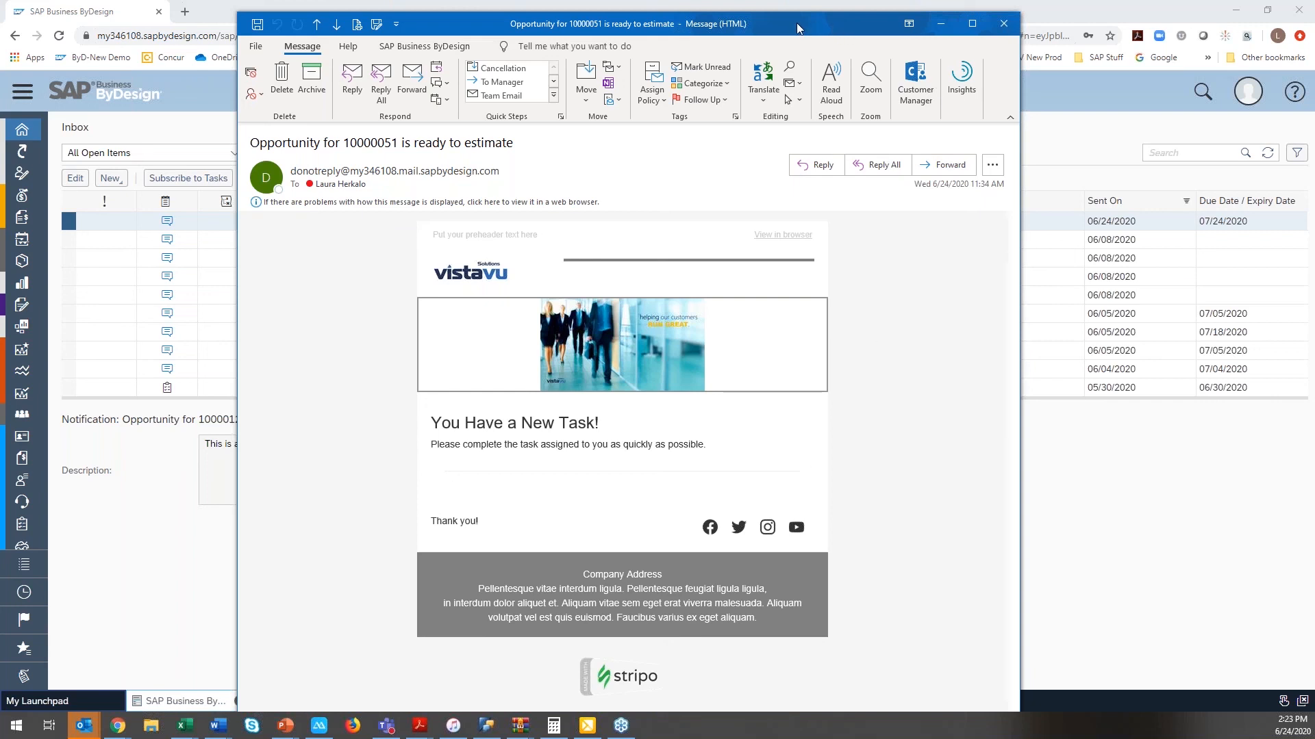
{"action": "left_click_drag", "start_coordinate": [780, 31], "coordinate": [1314, 137]}
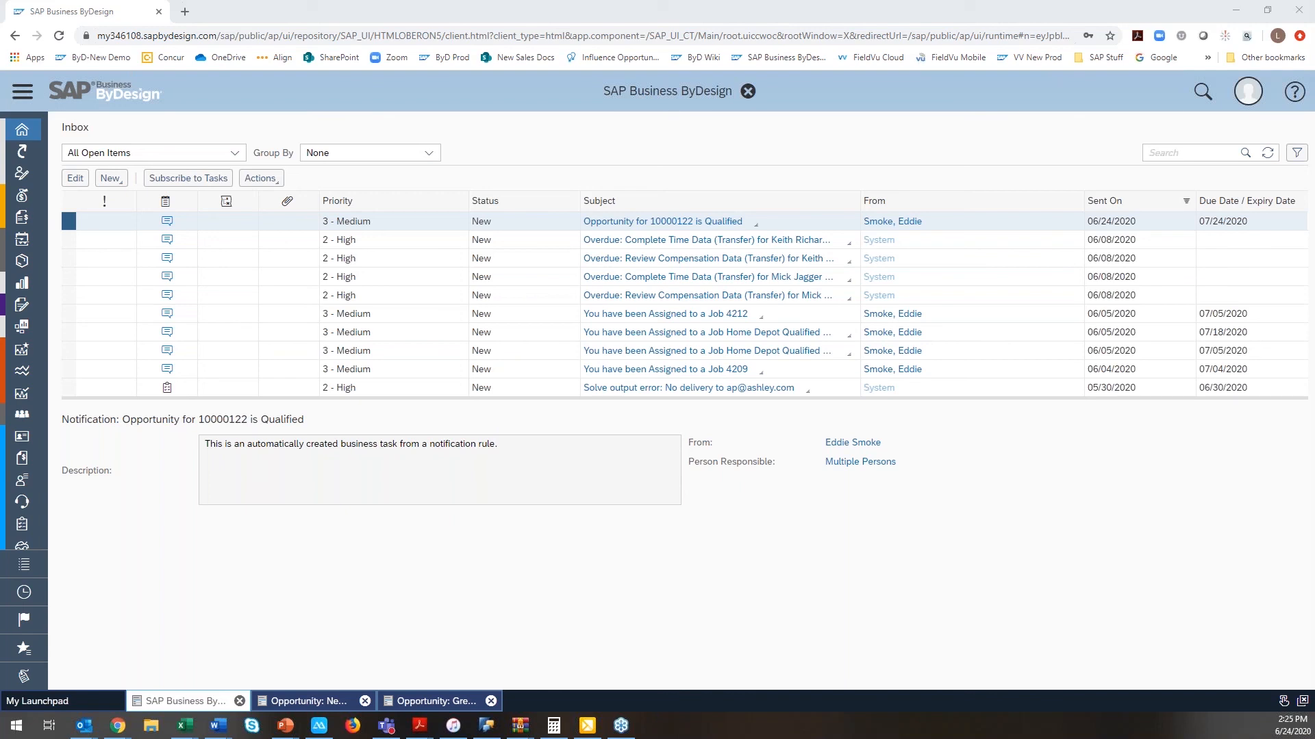
{"action": "left_click_drag", "start_coordinate": [1314, 110], "coordinate": [924, 19]}
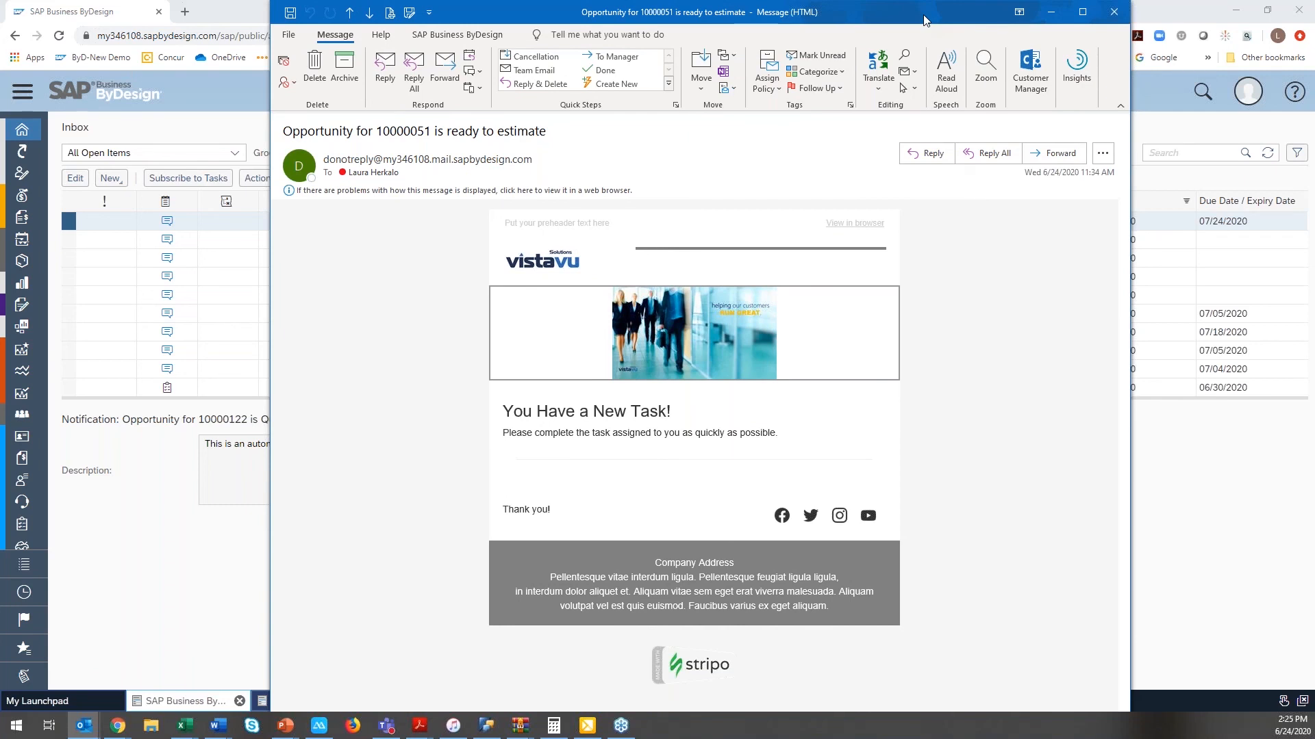
- Switch to the Stripo editor to view the "New task email" template, and return to the Outlook message
{"action": "left_click", "coordinate": [1249, 166]}
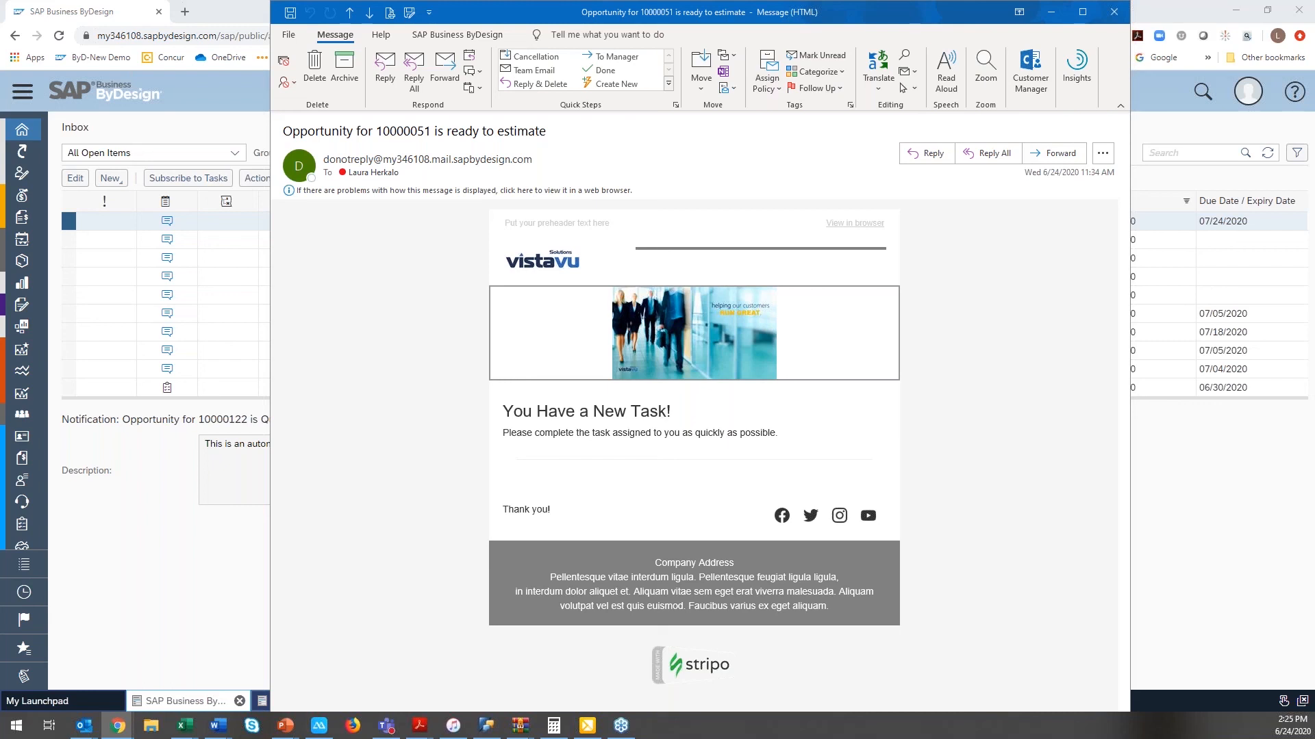
{"action": "left_click_drag", "start_coordinate": [1314, 98], "coordinate": [684, 11]}
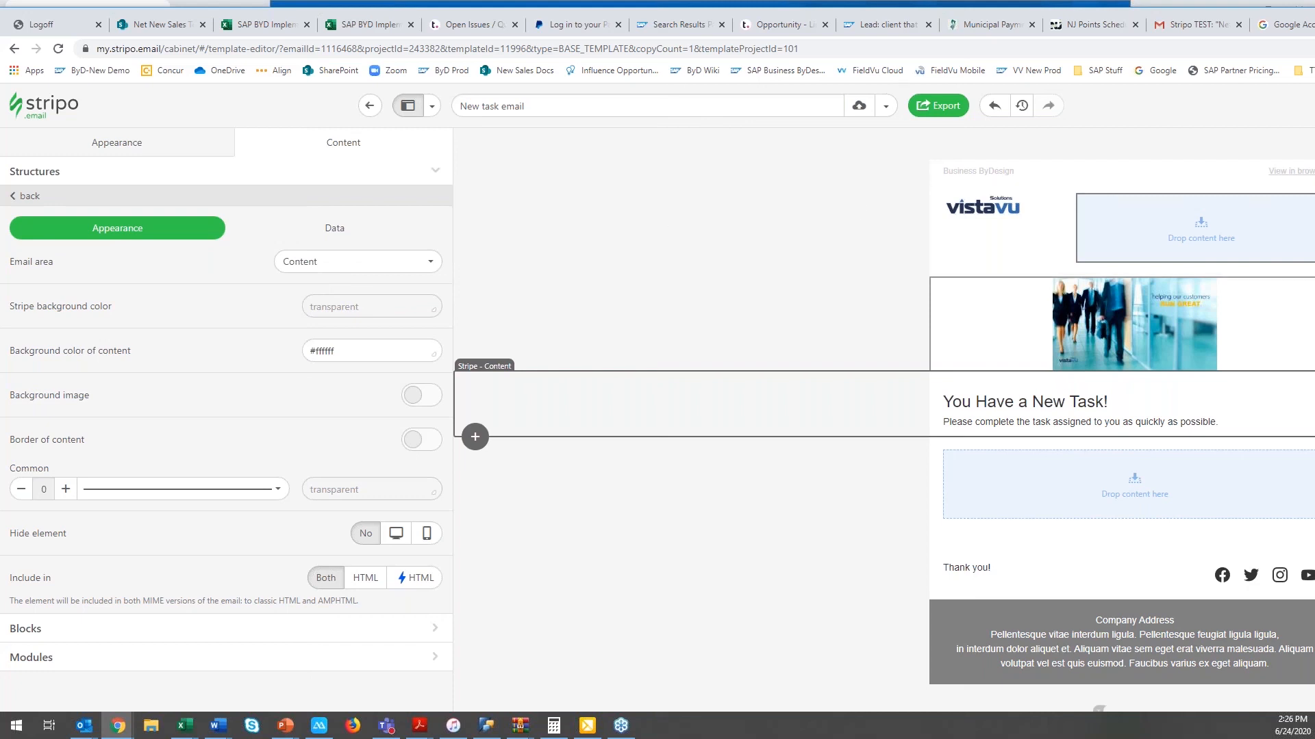
{"action": "left_click_drag", "start_coordinate": [685, 11], "coordinate": [1314, 116]}
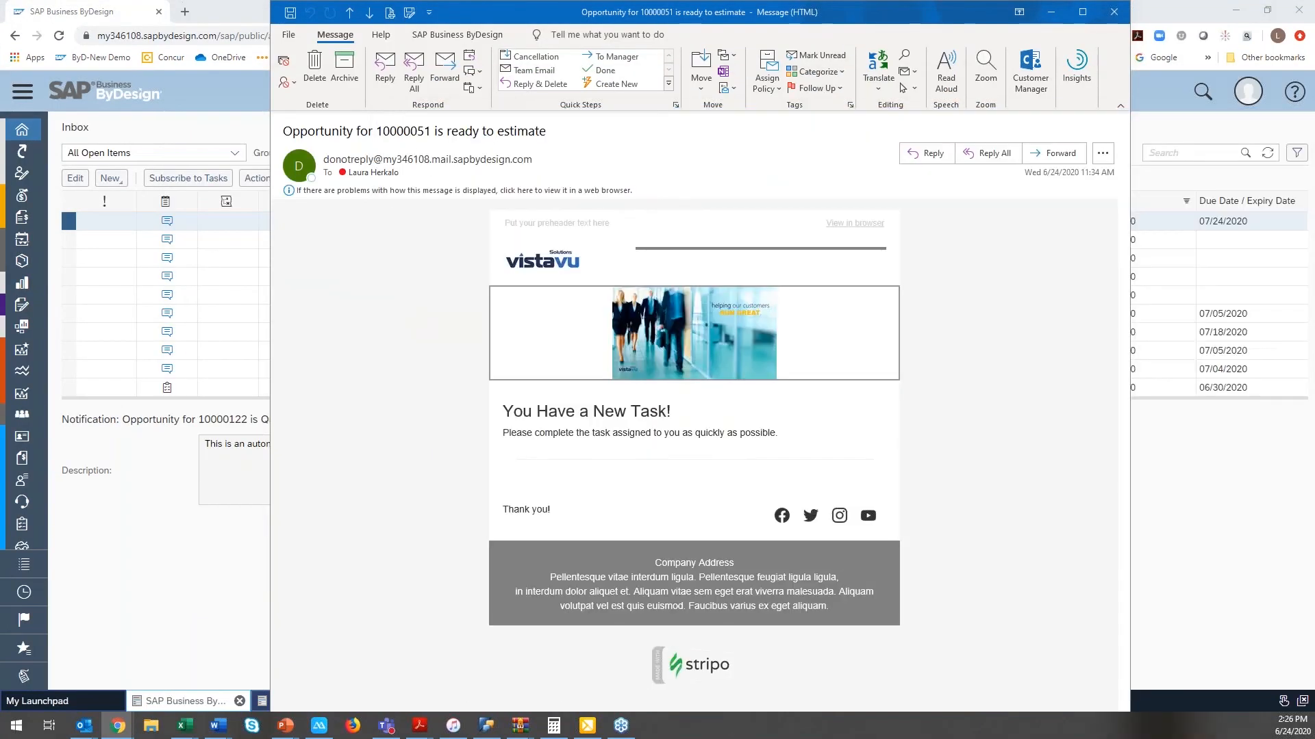